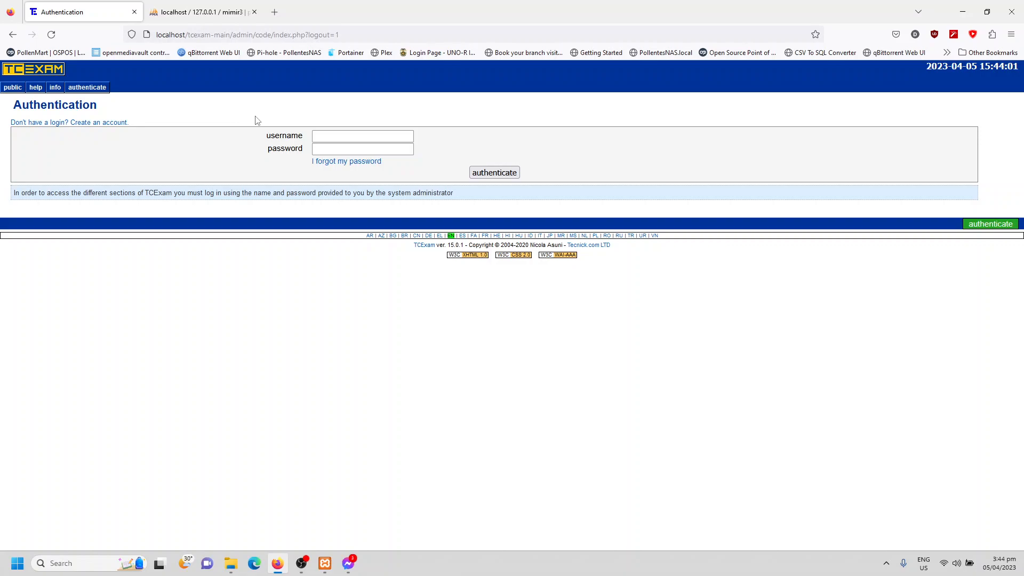
- Log in to the administration area using the saved admin username and its account password
left_click(323, 133)
left_click(327, 136)
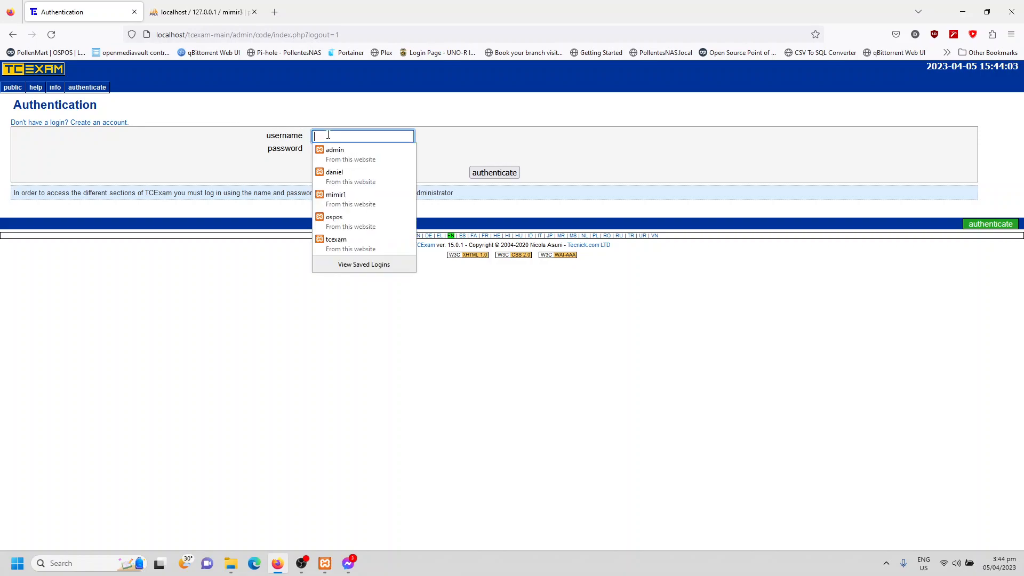
left_click(229, 113)
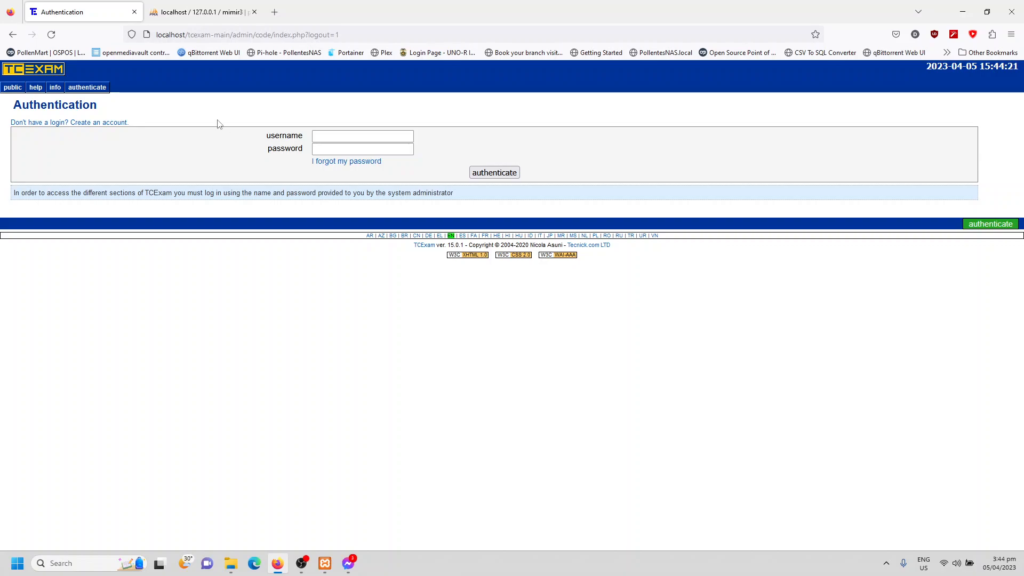
left_click(338, 134)
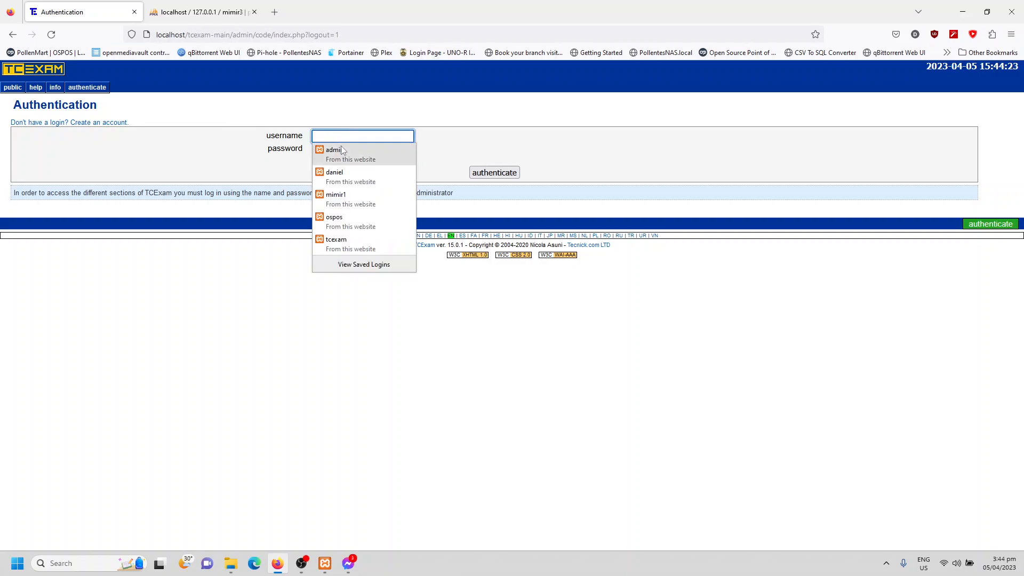
left_click(341, 146)
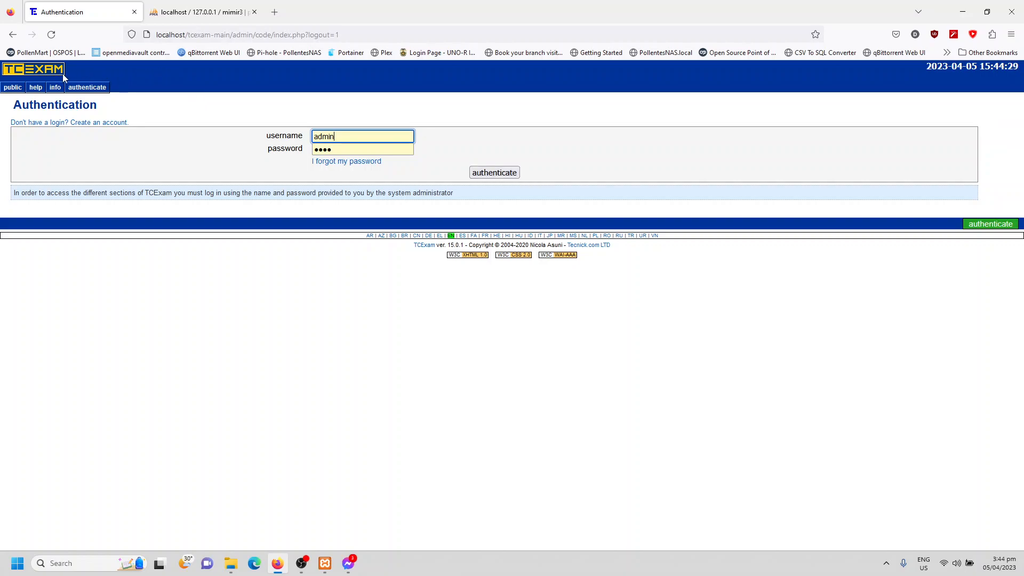
left_click(487, 173)
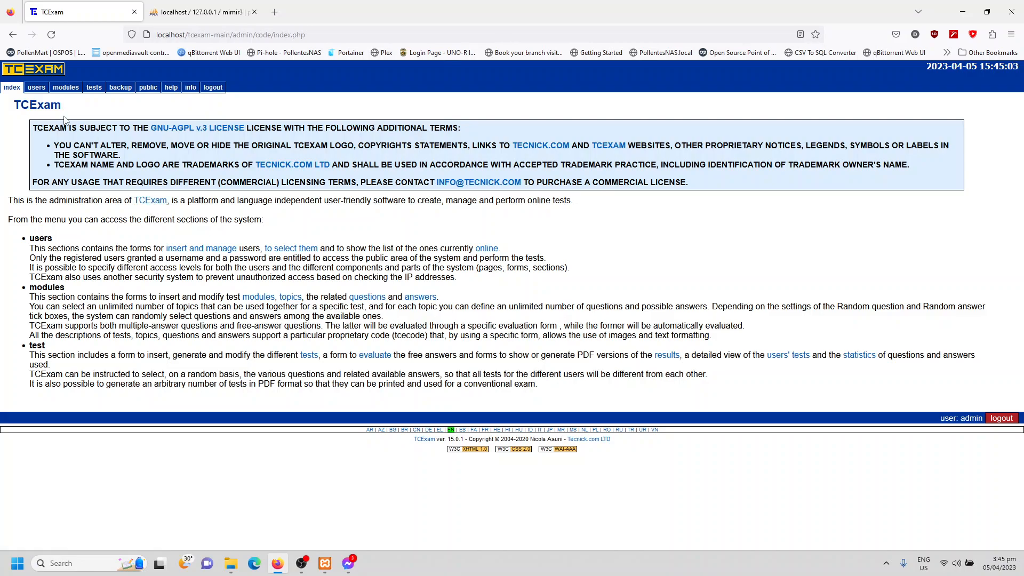
- Open the user management form and choose the + entry for a new user
left_click(36, 87)
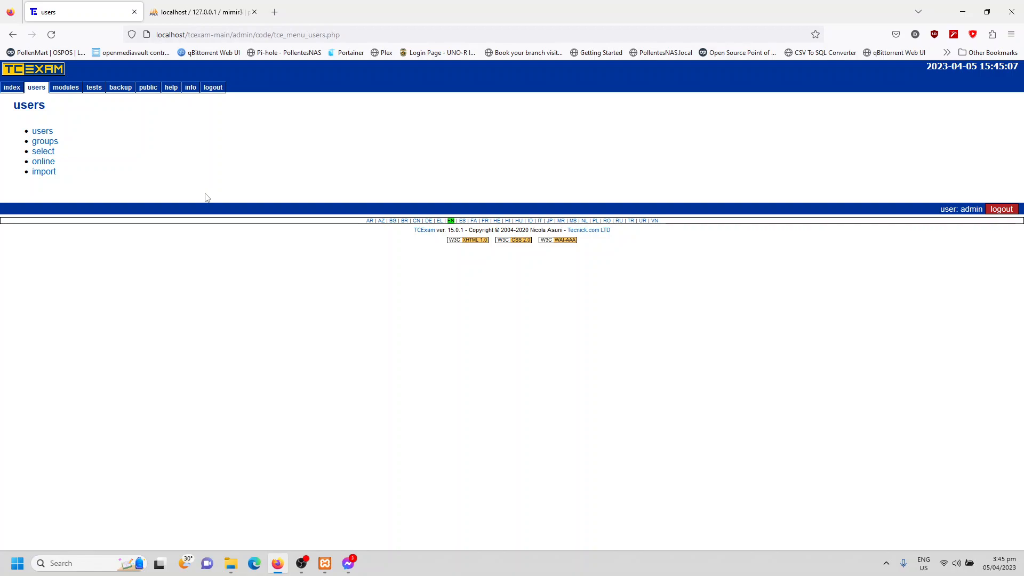
mouse_move(42, 89)
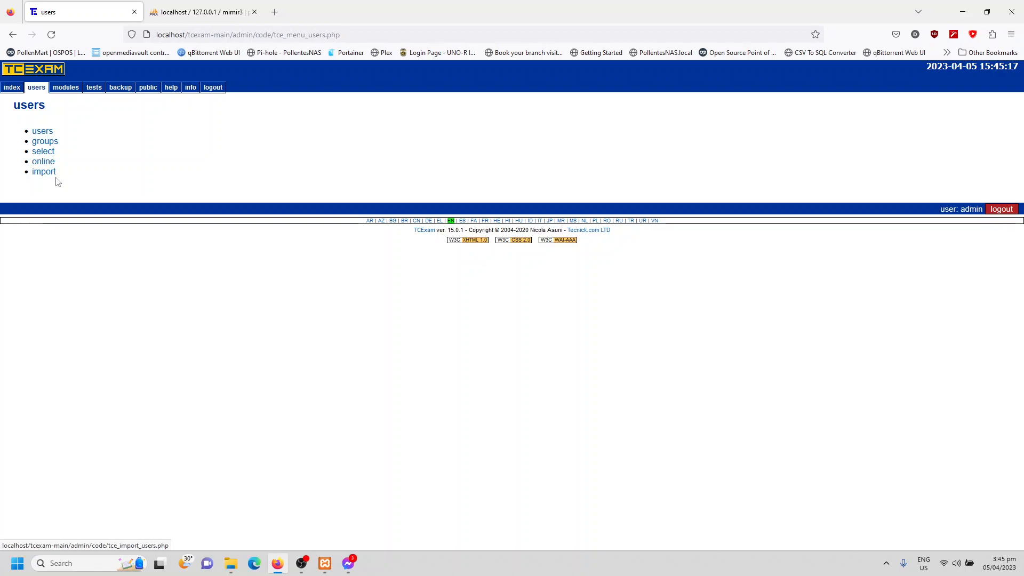
left_click(38, 133)
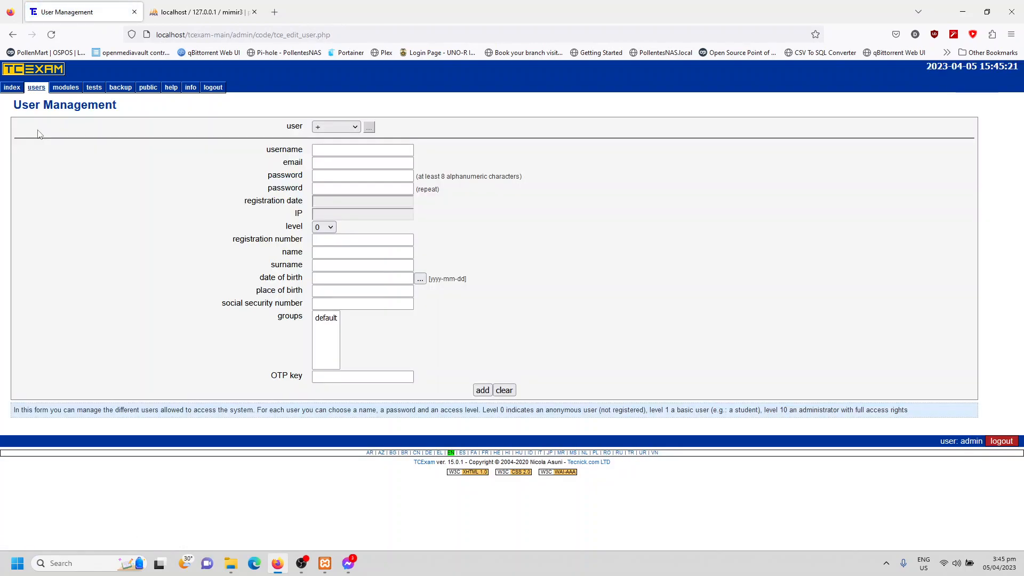
left_click(337, 127)
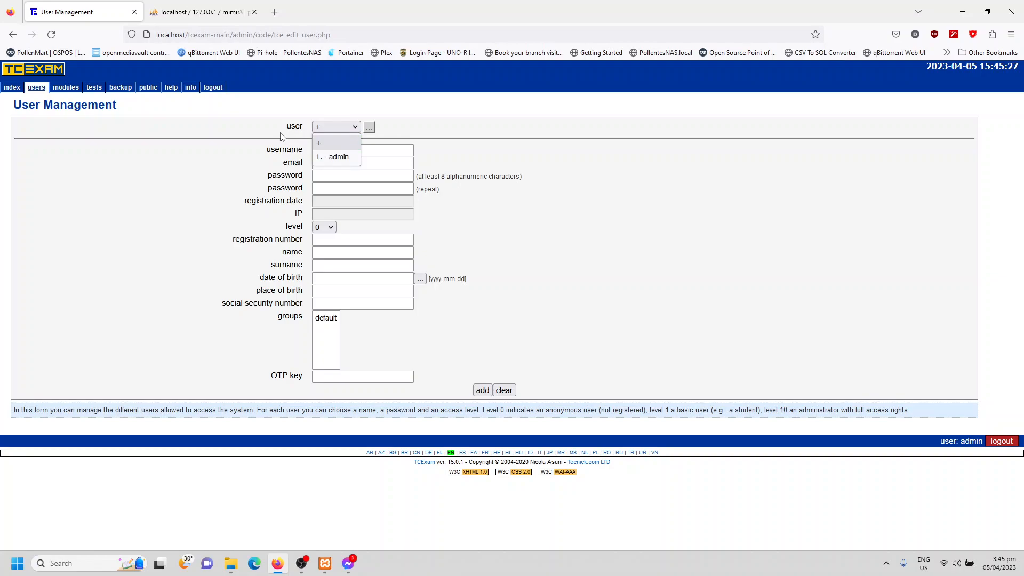
left_click(321, 142)
- Enter aesir as the new user's username
left_click(331, 150)
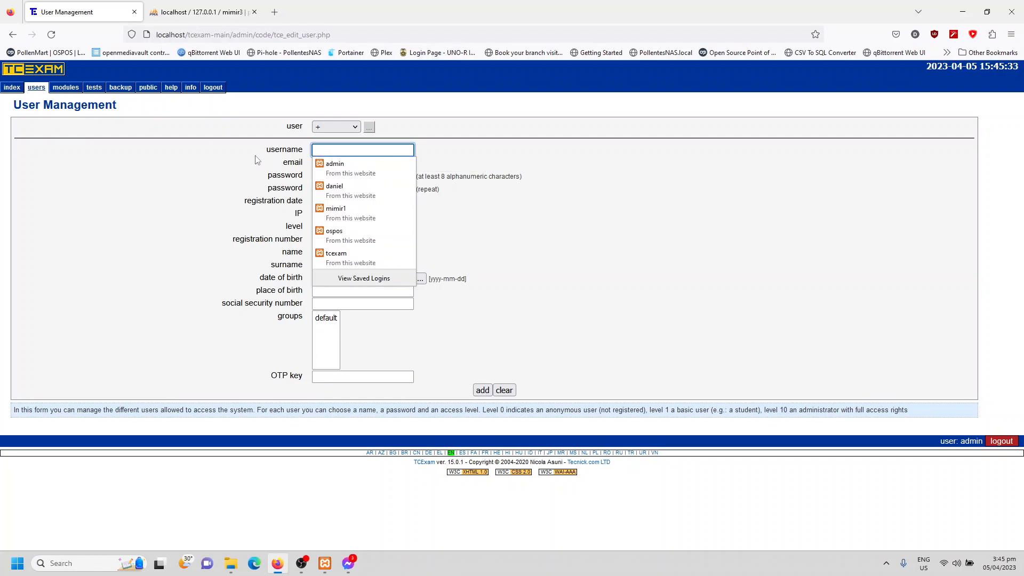
left_click(255, 157)
left_click(320, 163)
left_click(323, 177)
left_click(264, 188)
left_click(335, 151)
type("aesir")
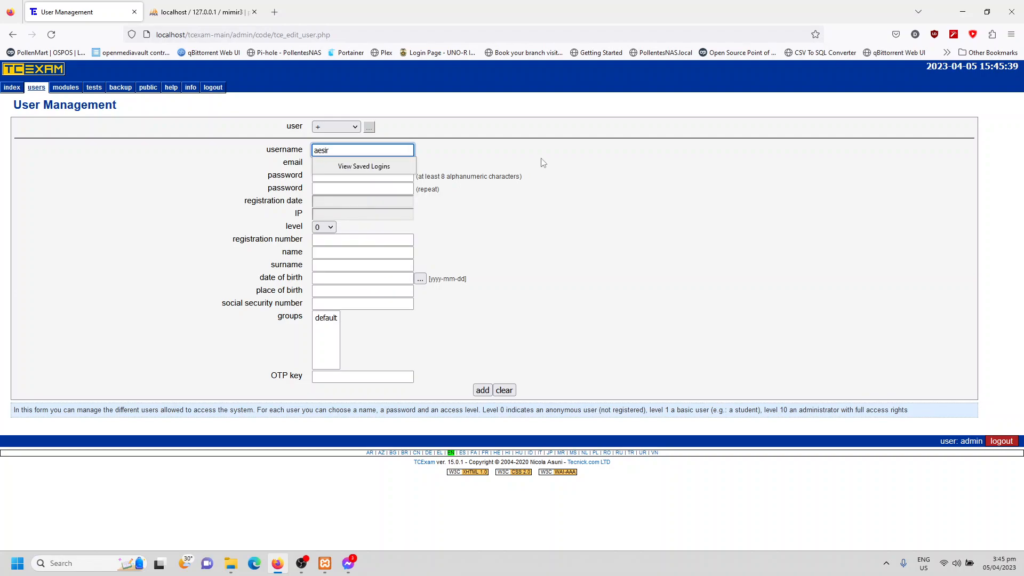
left_click(471, 169)
- Enter the new user's account password and repeat it in the confirmation field
left_click(351, 162)
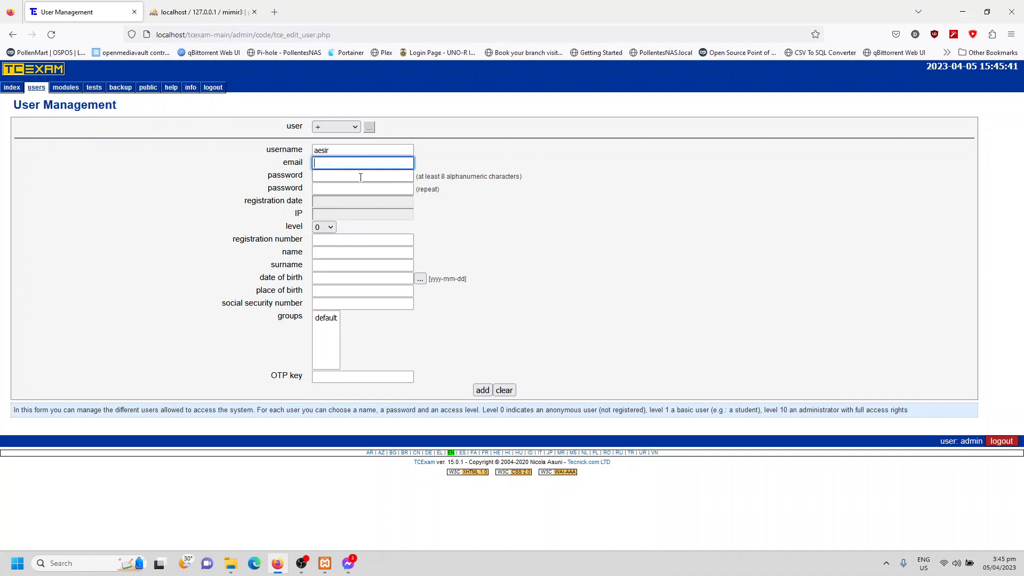
left_click(361, 177)
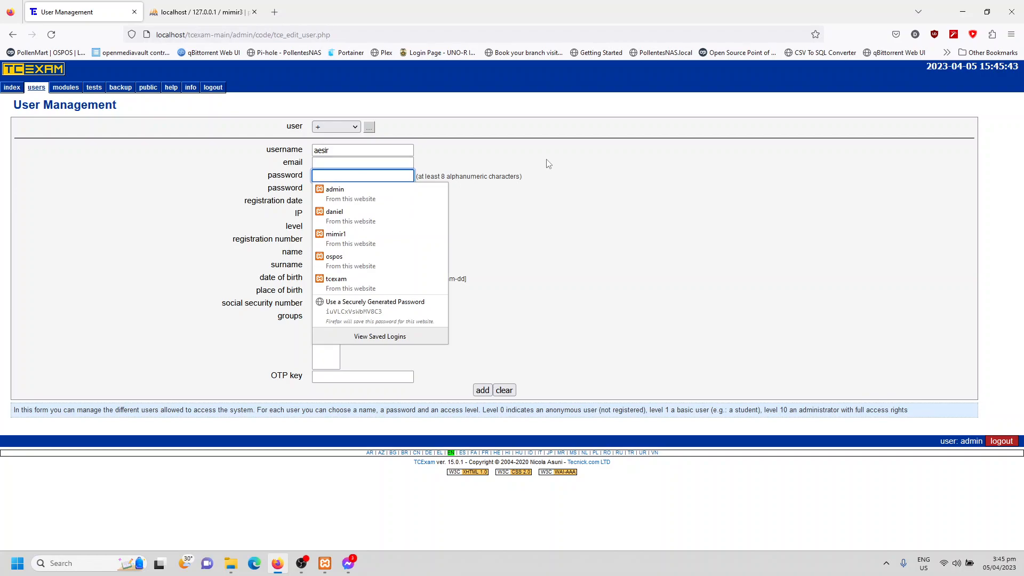
type("*******")
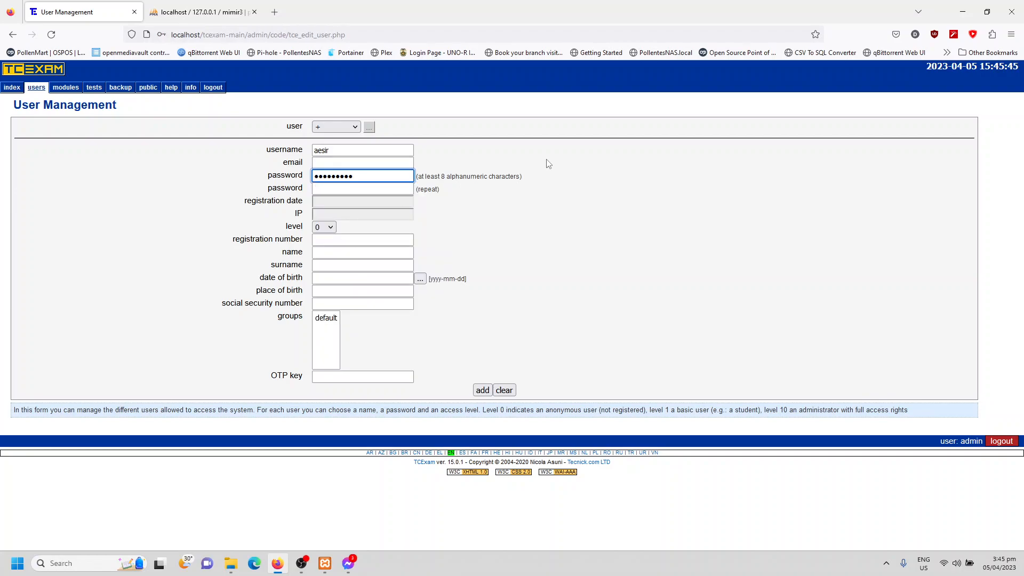
left_click(392, 189)
type("*********")
left_click(468, 218)
- Read the note on access levels and set the new user's level to 10 for full administrator rights
left_click(351, 242)
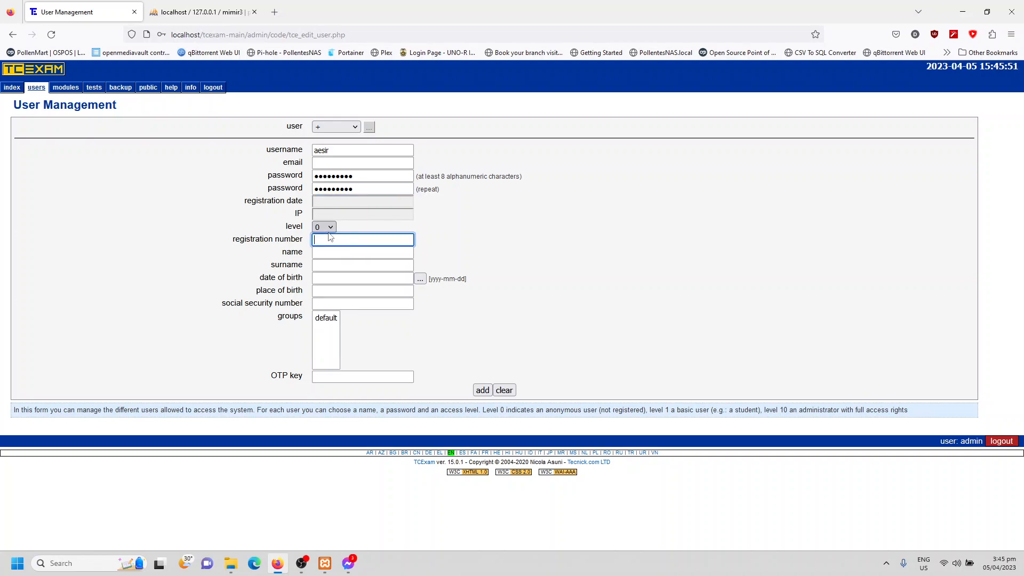
left_click(325, 204)
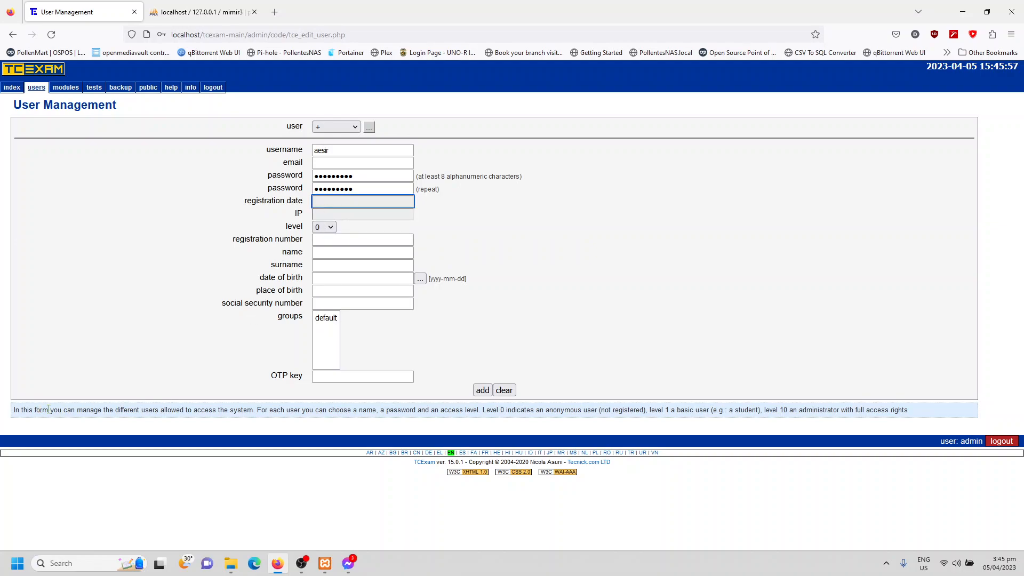
left_click_drag(14, 411, 925, 415)
left_click(926, 415)
left_click(319, 229)
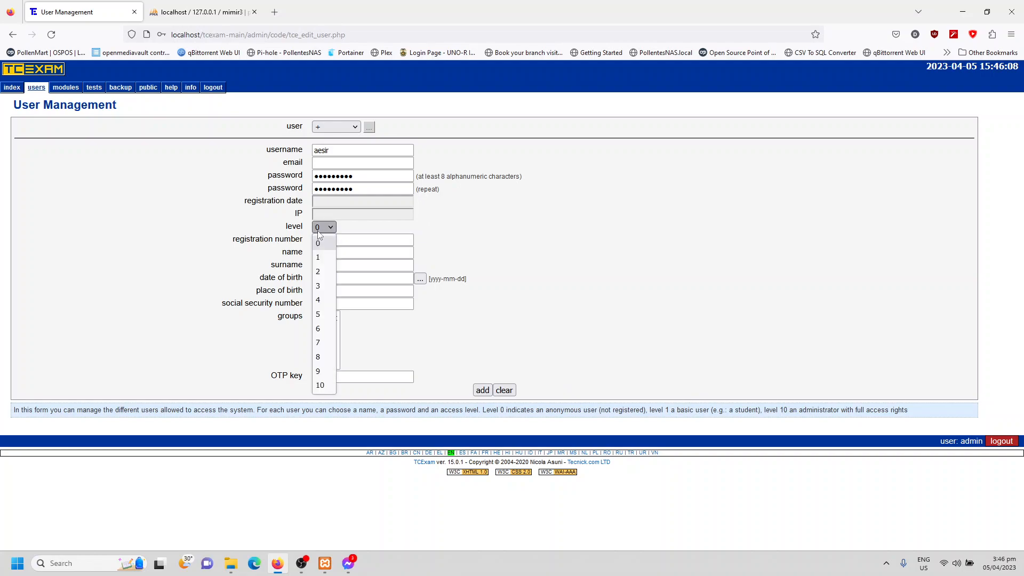
left_click(320, 386)
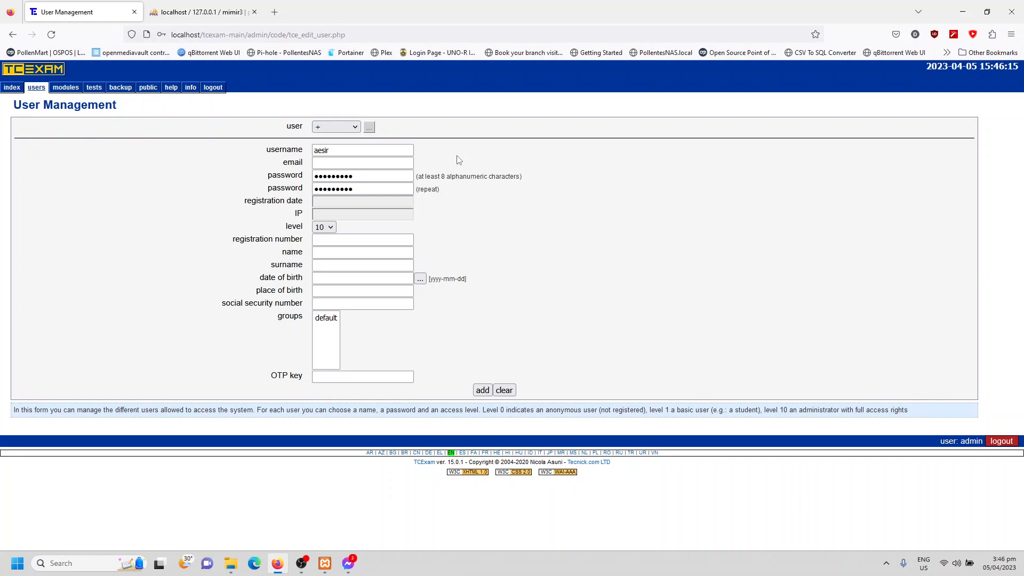
- Fill in the new user's first name and surname
left_click(392, 239)
left_click(388, 251)
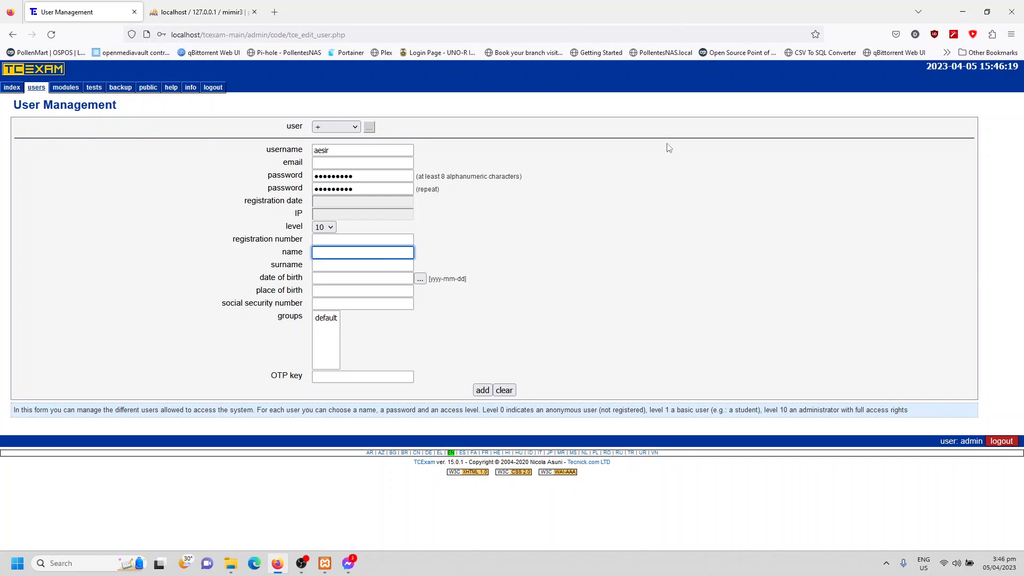
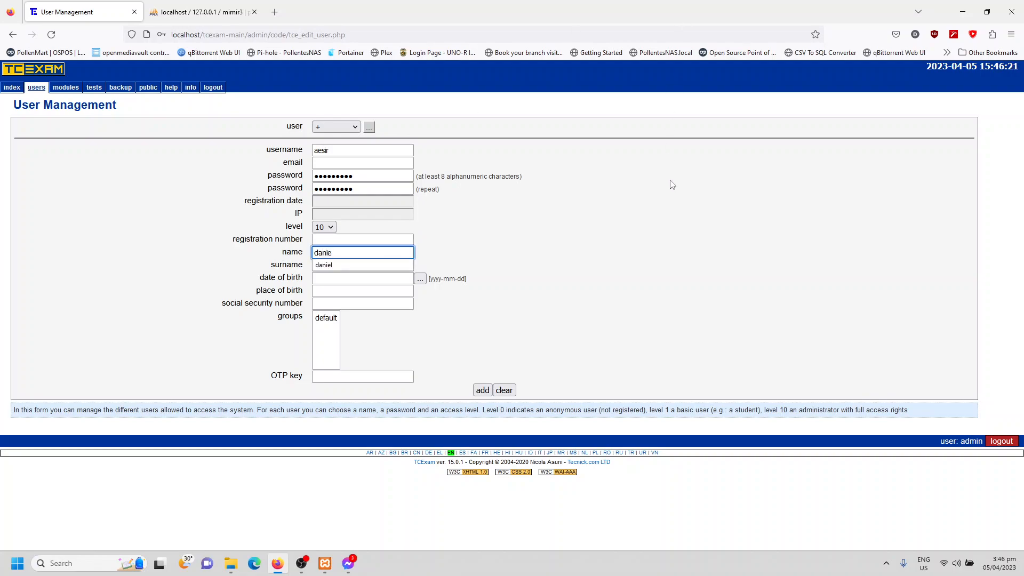
left_click(385, 266)
left_click(384, 266)
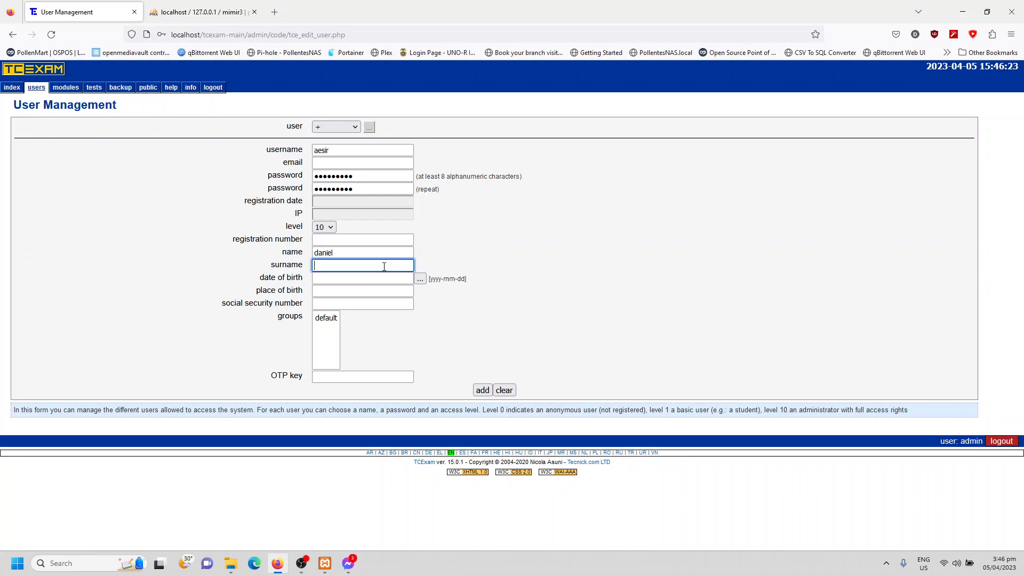
- Pick the new user's date of birth from the calendar
left_click(384, 278)
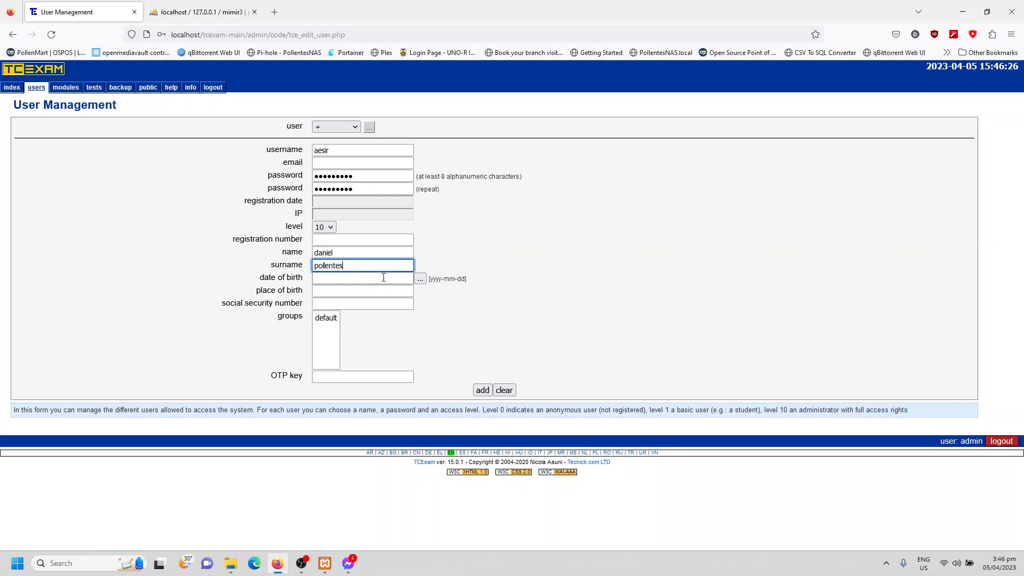
left_click(420, 279)
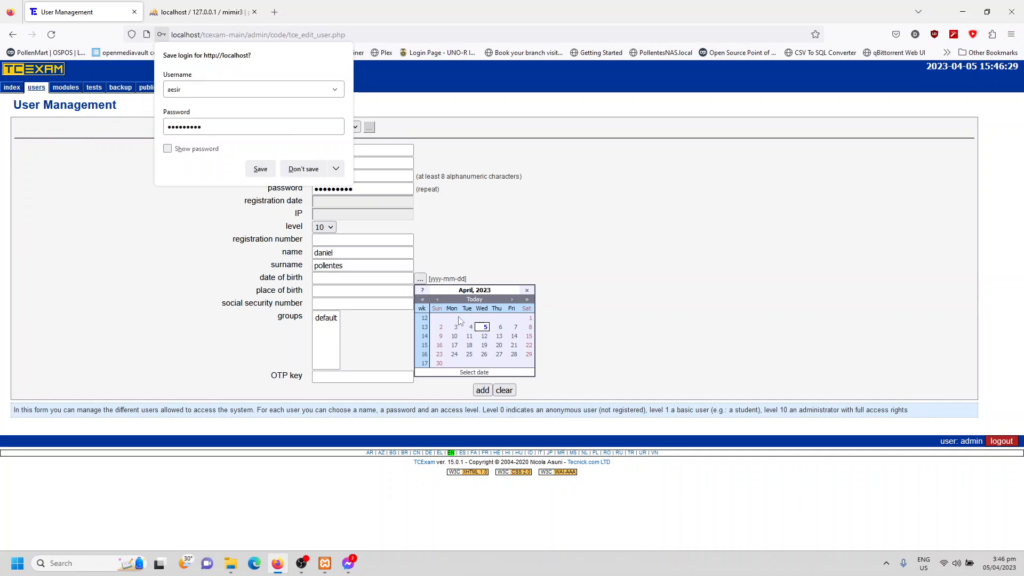
left_click_drag(422, 299, 425, 389)
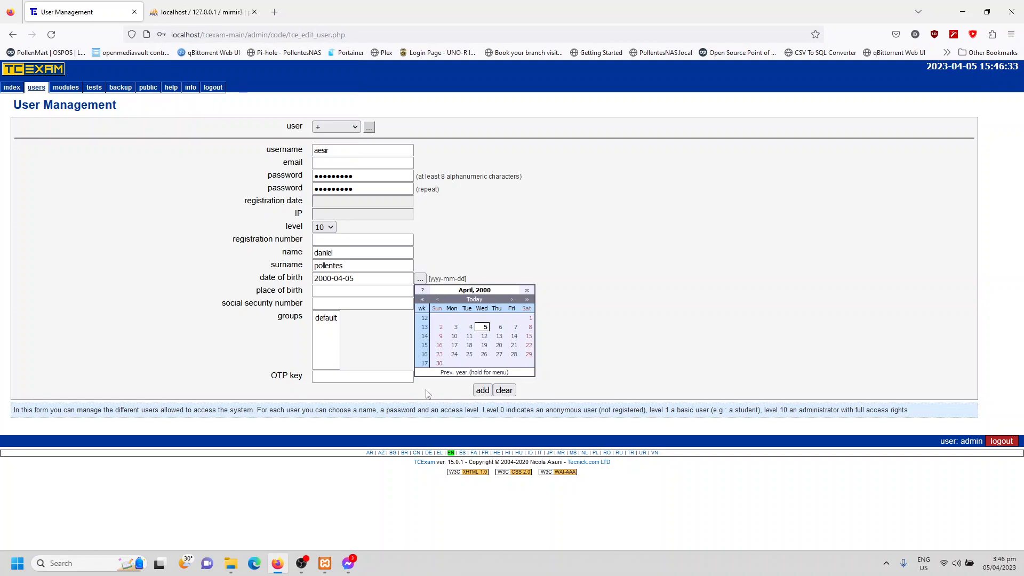
left_click(295, 292)
- Set the new user's place of birth to bacolod city
left_click(327, 290)
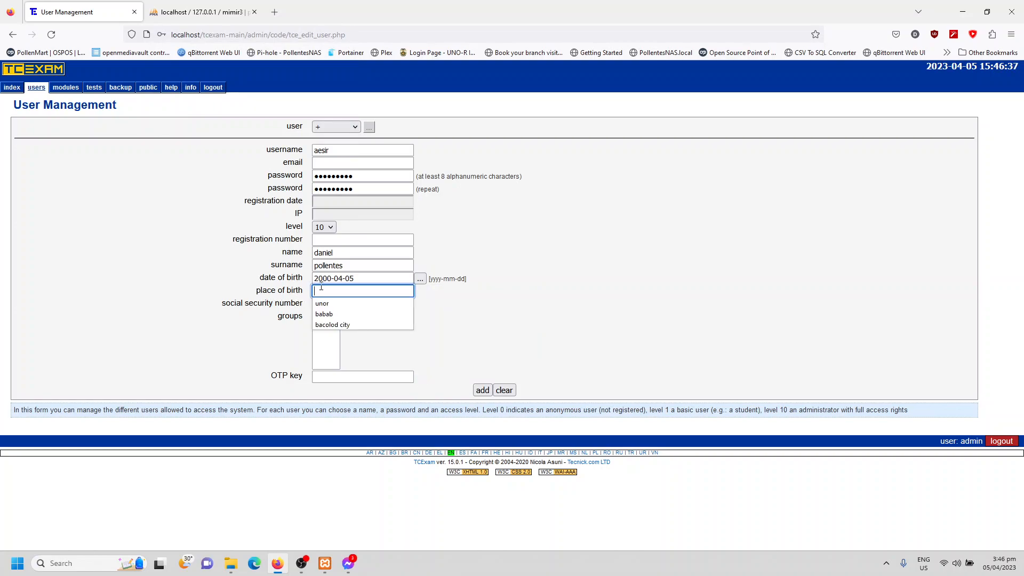
type("bacolod ci")
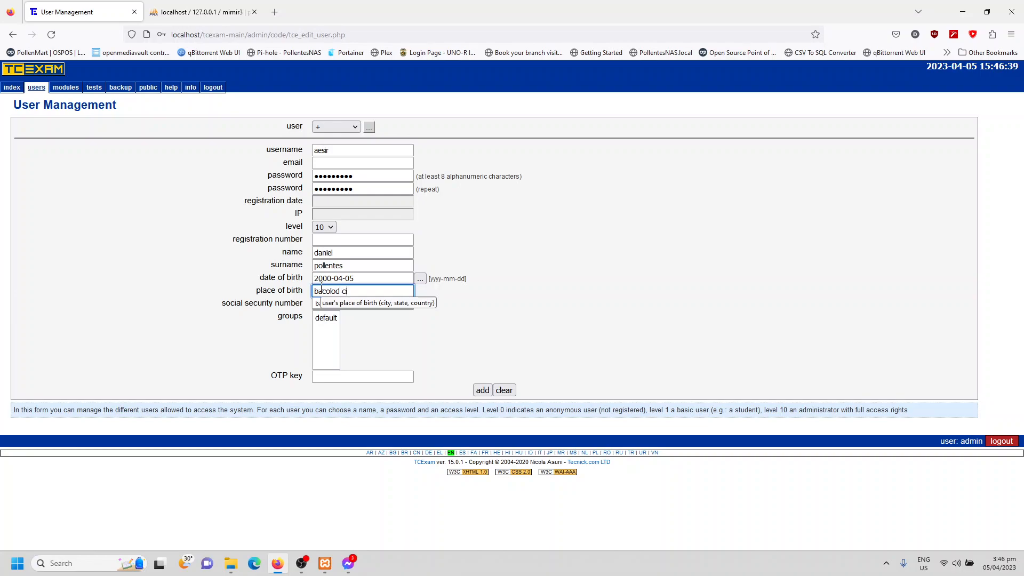
type("ty")
left_click(581, 286)
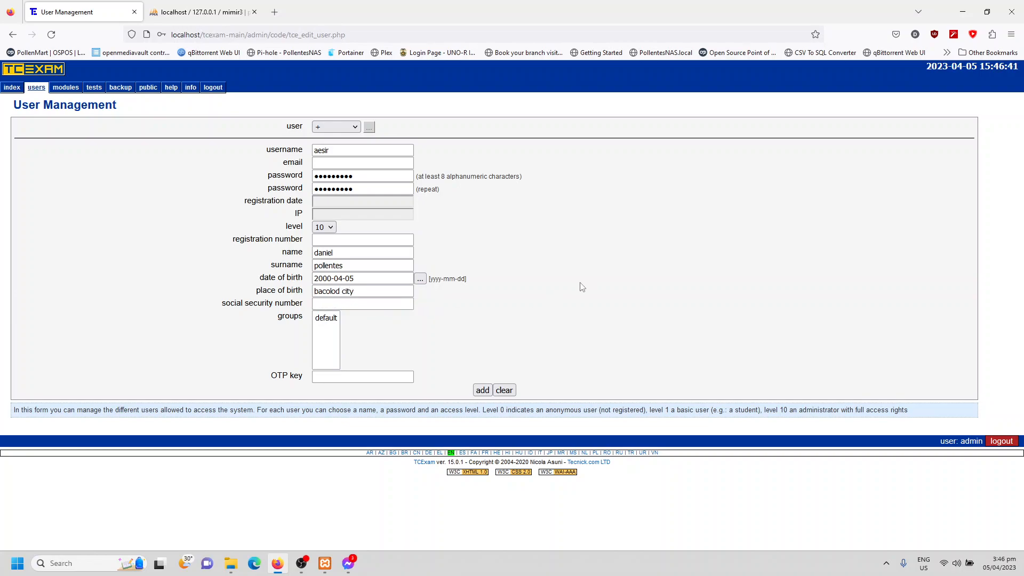
- Assign the new user to the default group, add the account and review its saved record
left_click(327, 320)
left_click(361, 330)
left_click(483, 396)
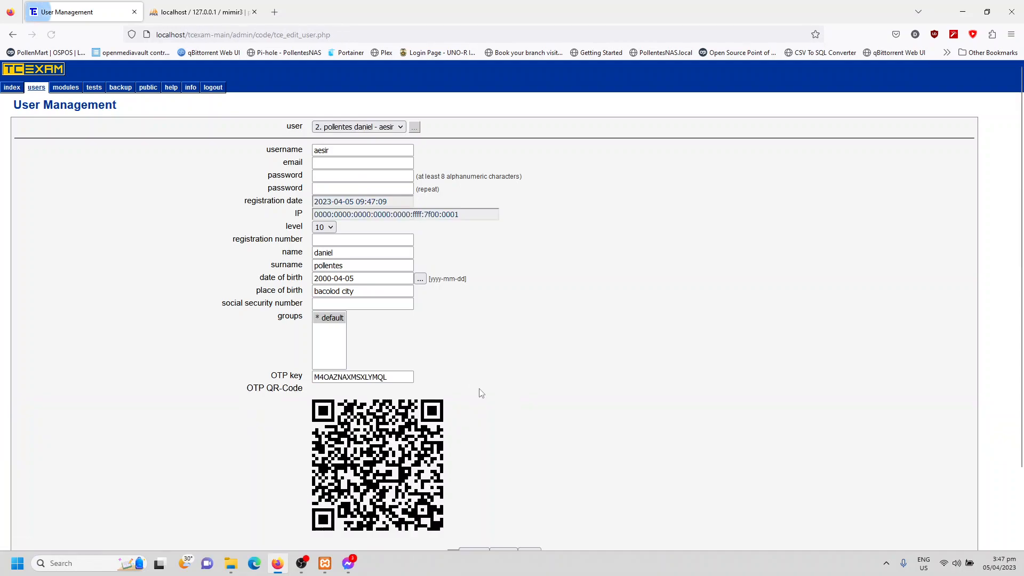
scroll(495, 329, "down", 3)
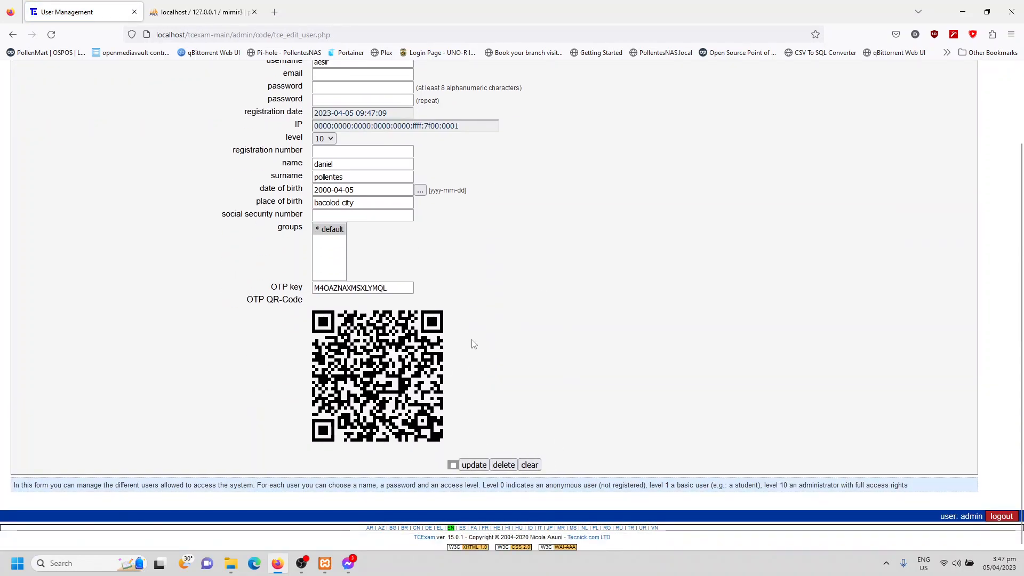
scroll(411, 347, "up", 2)
scroll(192, 301, "down", 2)
scroll(551, 217, "up", 2)
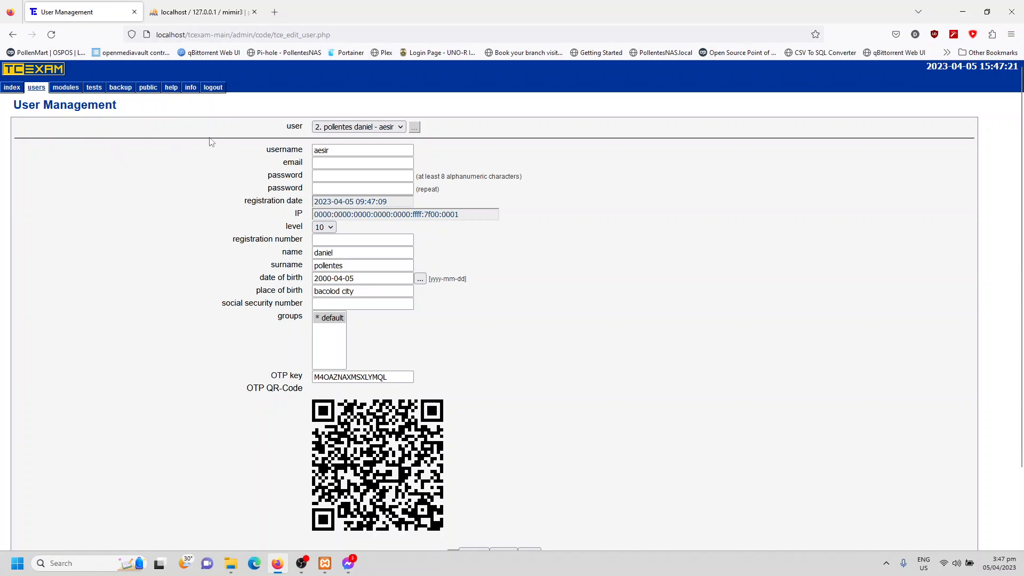
left_click(328, 130)
left_click(336, 139)
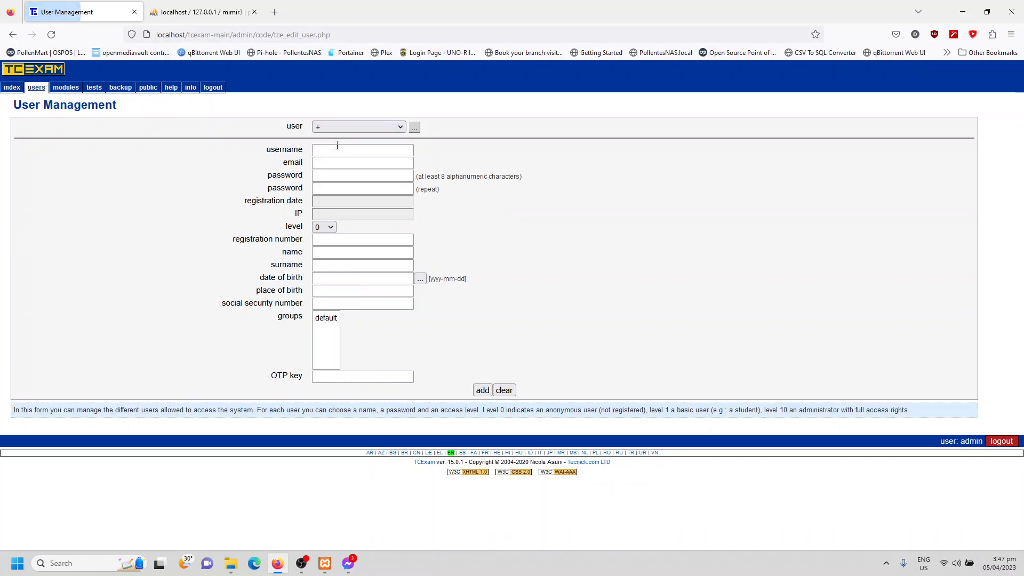
left_click(337, 150)
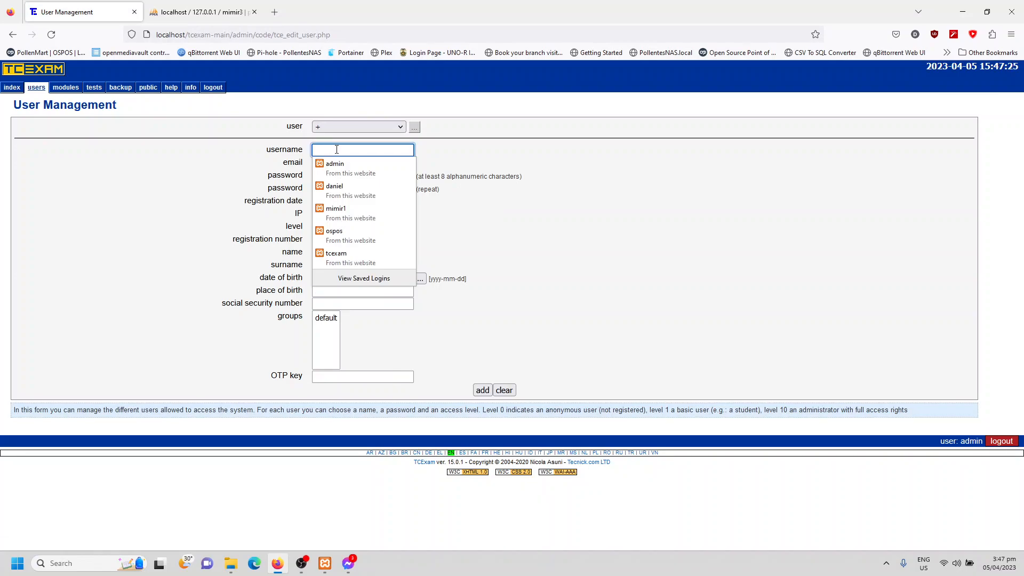
type("juan dela cruz")
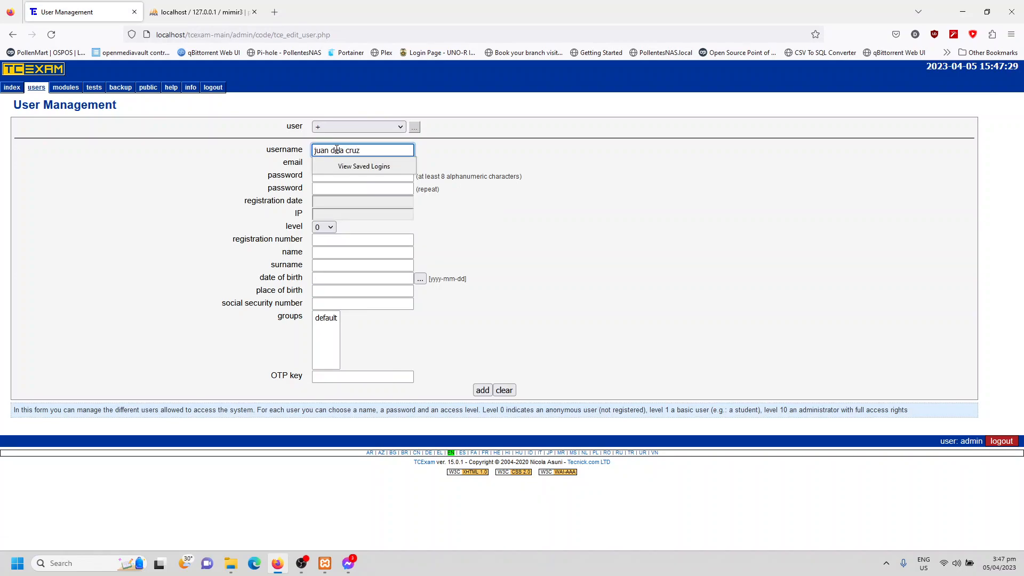
left_click(502, 137)
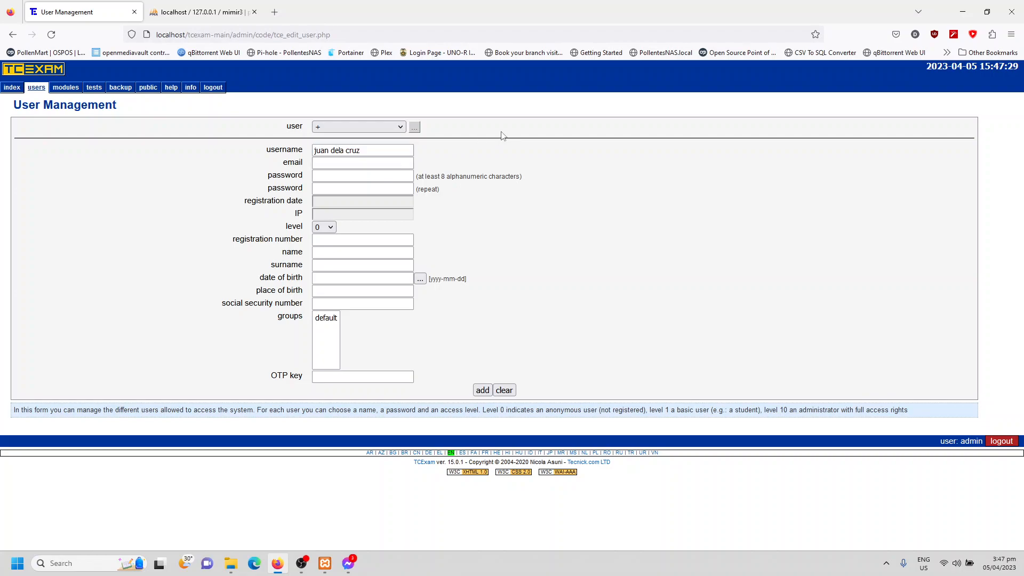
- Create a user group named Student Section1 in group management and check it in the group list
mouse_move(37, 94)
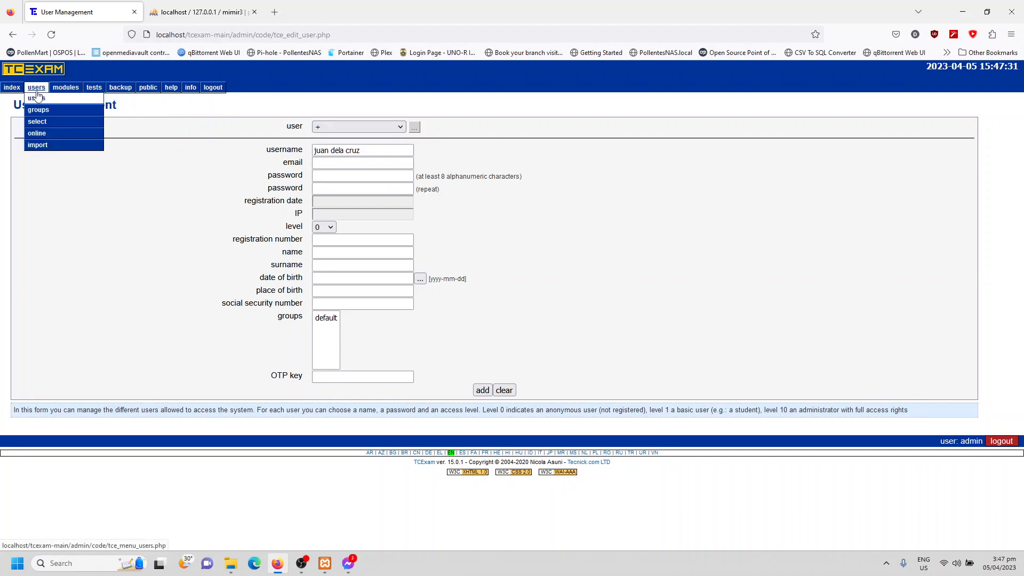
left_click(38, 110)
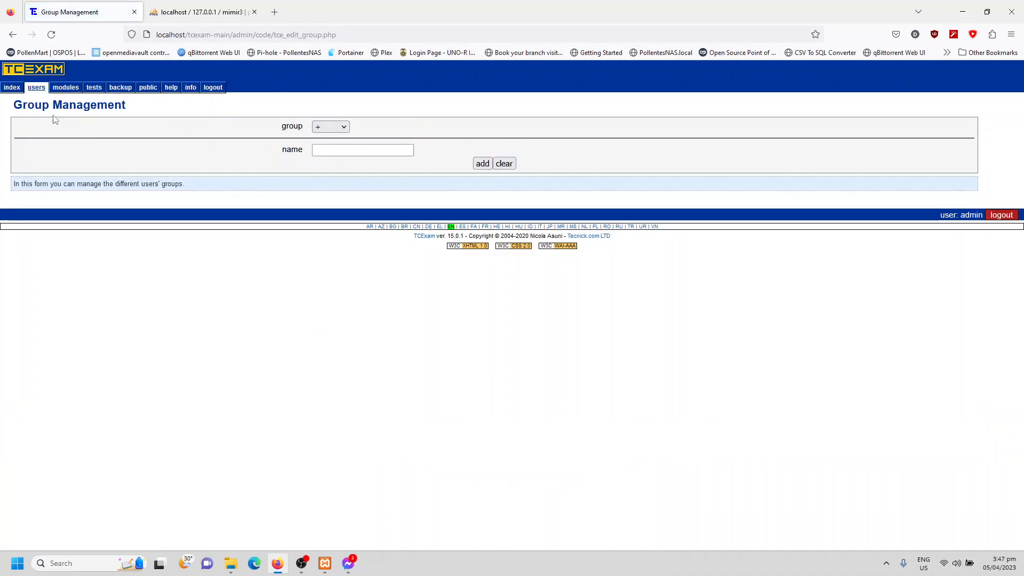
left_click(339, 127)
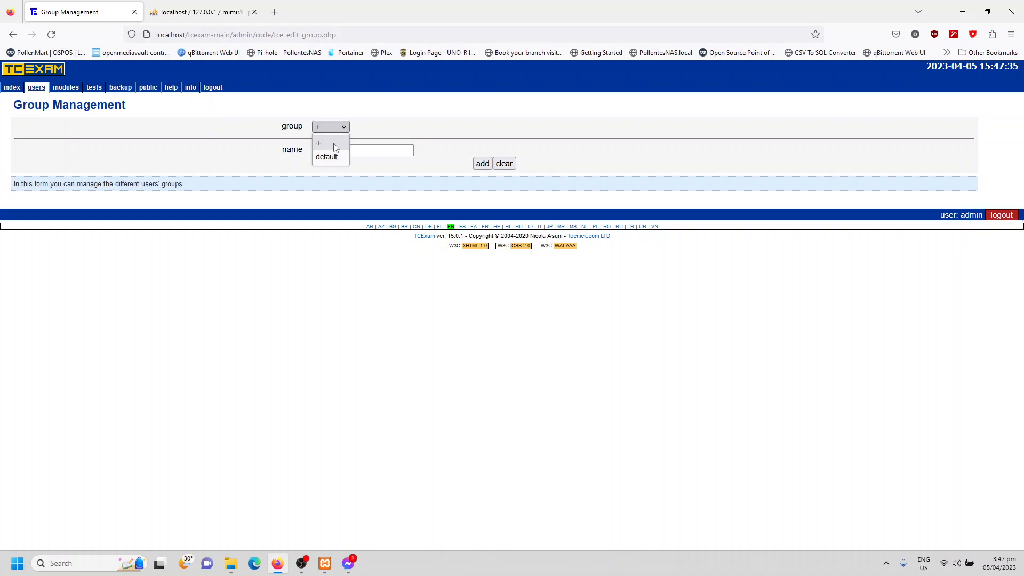
left_click(336, 144)
mouse_move(37, 88)
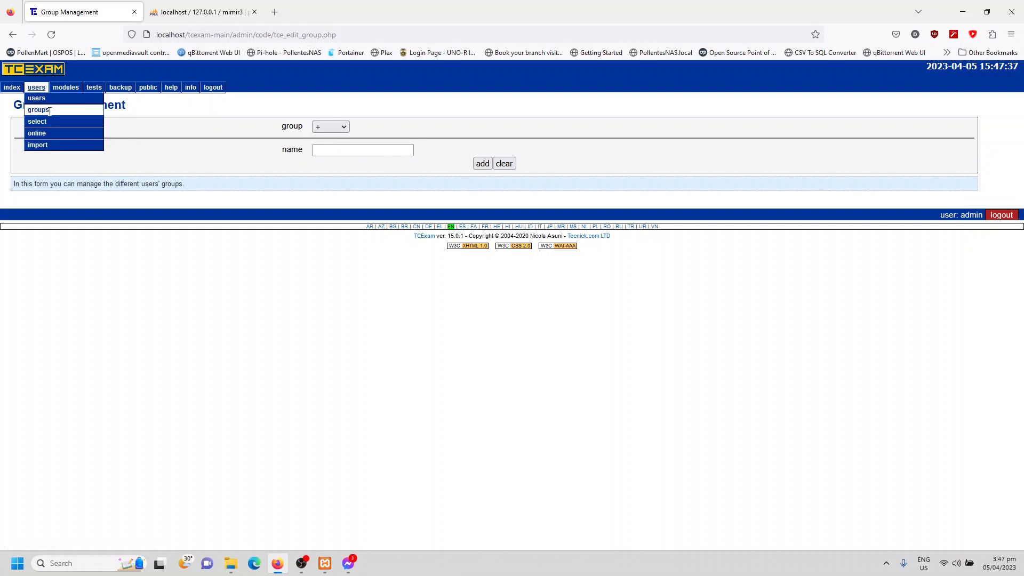
left_click(324, 150)
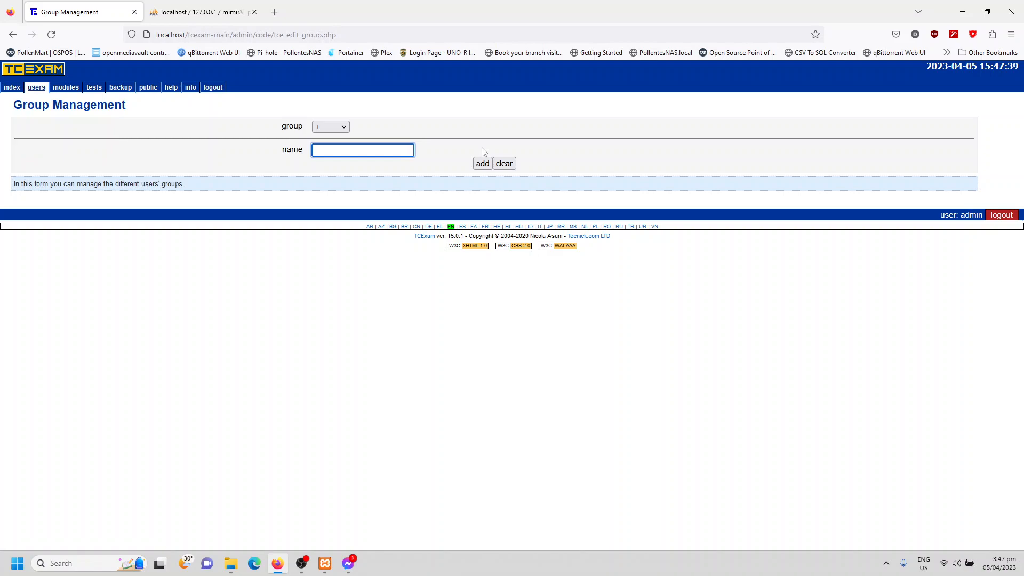
type("Section 1")
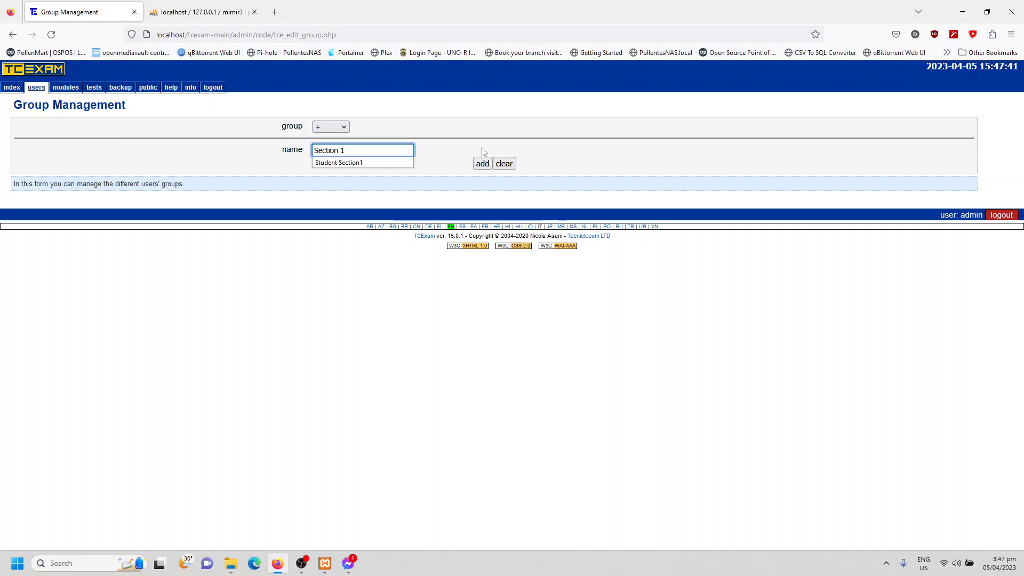
left_click(381, 163)
left_click(482, 163)
left_click(357, 131)
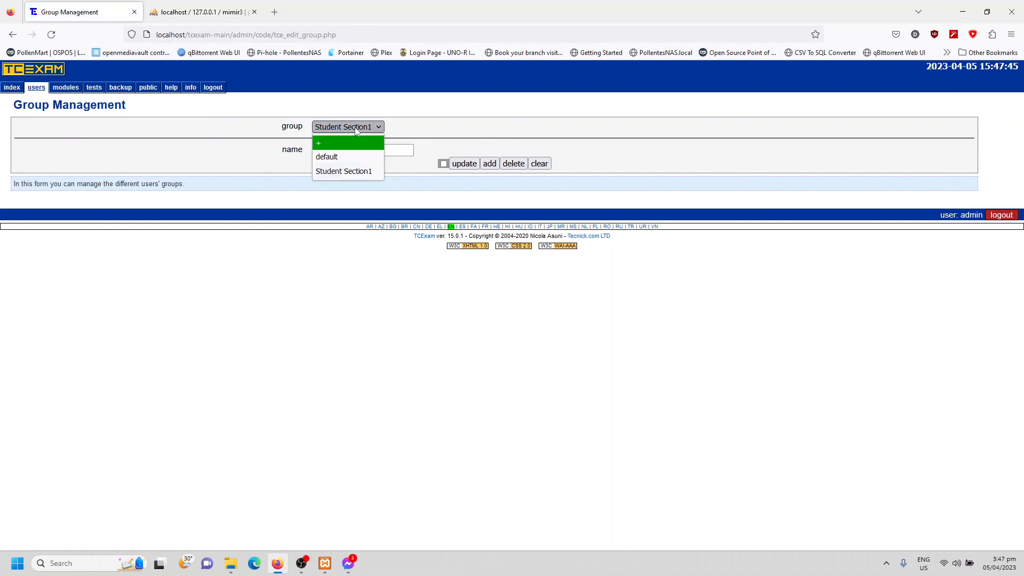
left_click(190, 137)
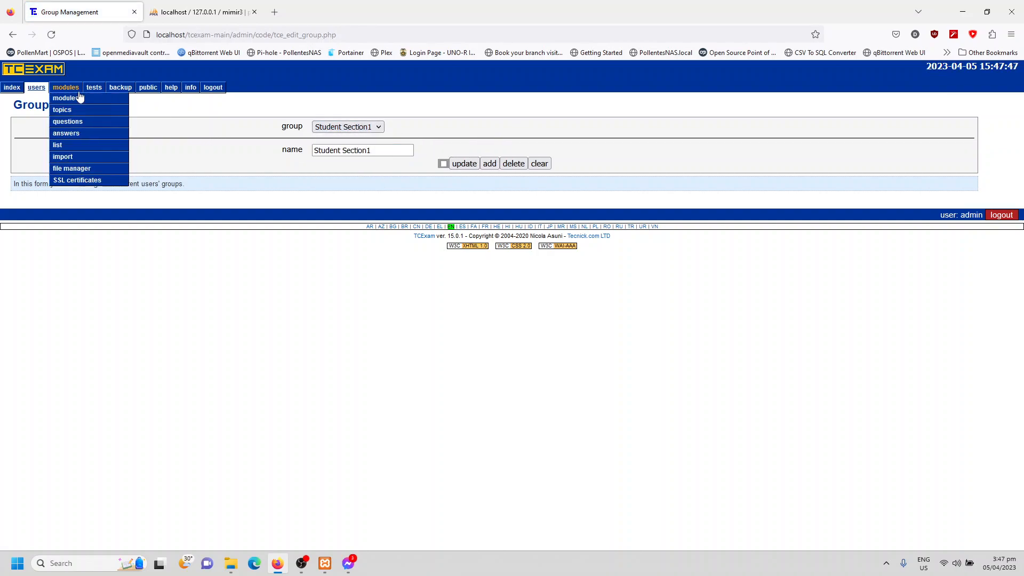
- Start a new user account with the username Student1, and enter and repeat its password
left_click(41, 104)
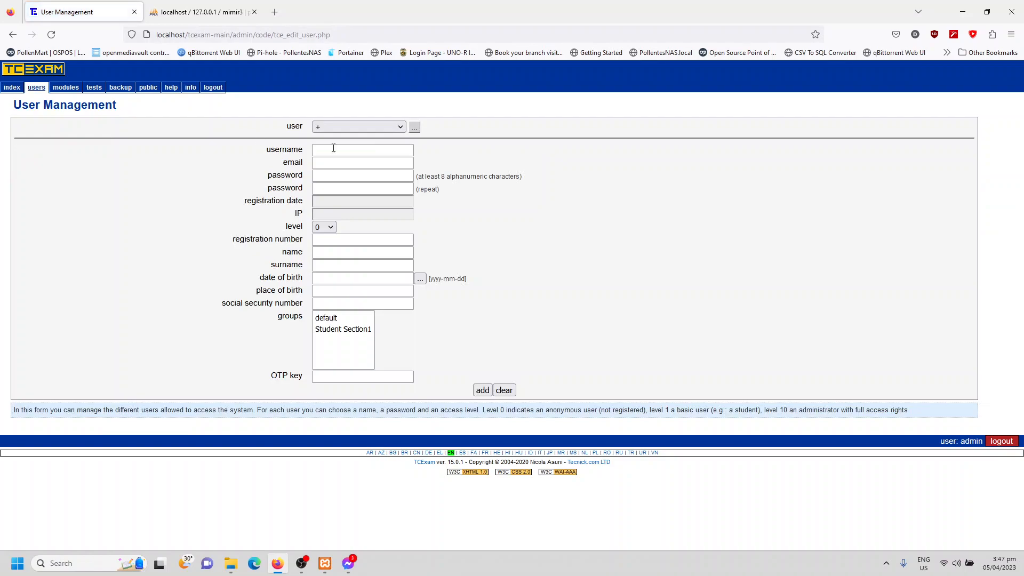
left_click(355, 151)
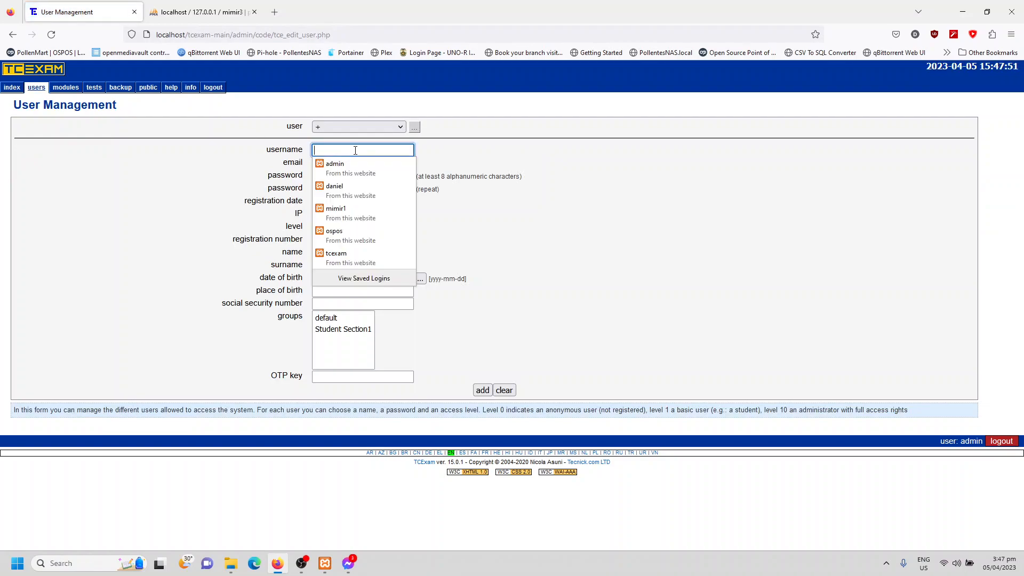
type("S")
key("BackSpace")
type("Student1")
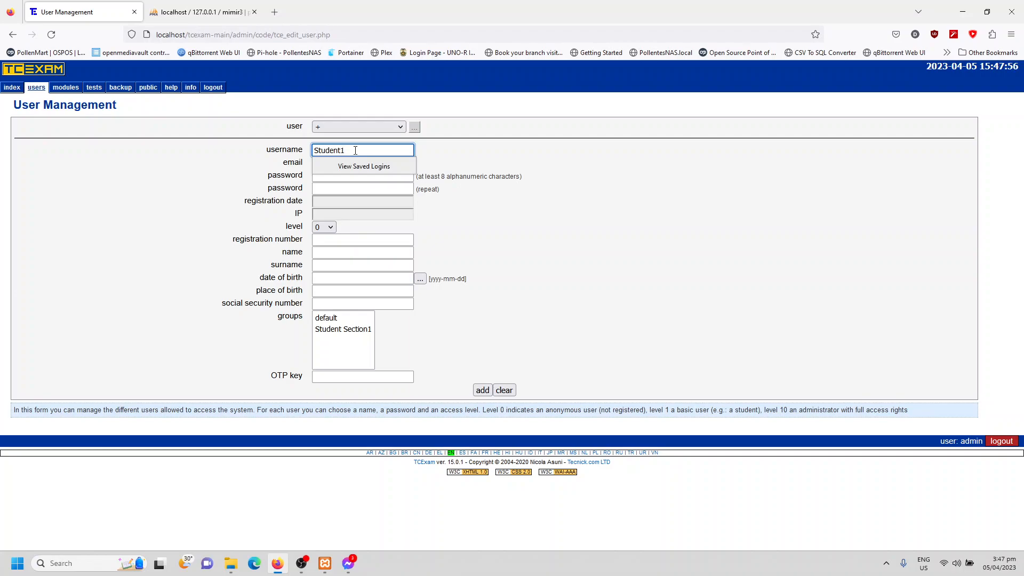
left_click(352, 176)
type("*****")
left_click(352, 189)
type("**")
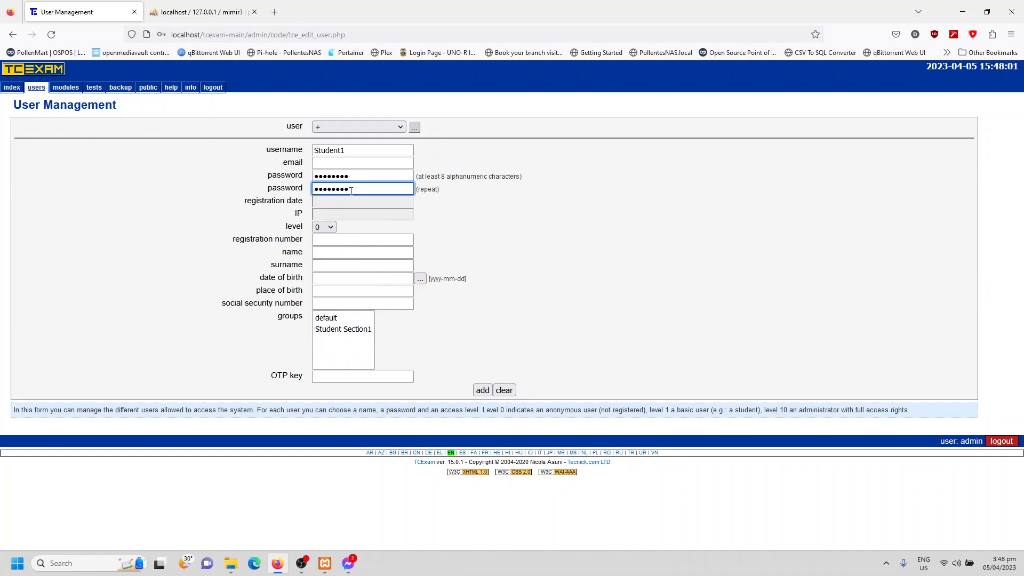
- Set the student account's level to 1 and fill in the first name and surname
left_click(327, 228)
left_click(326, 251)
left_click(351, 256)
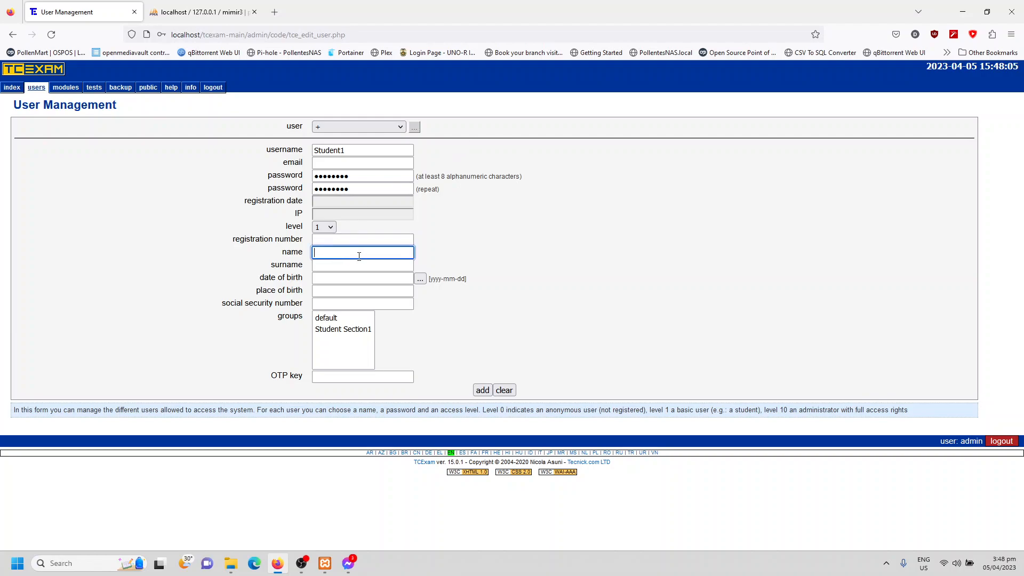
type("Juna")
left_click(347, 261)
type("Delacruz")
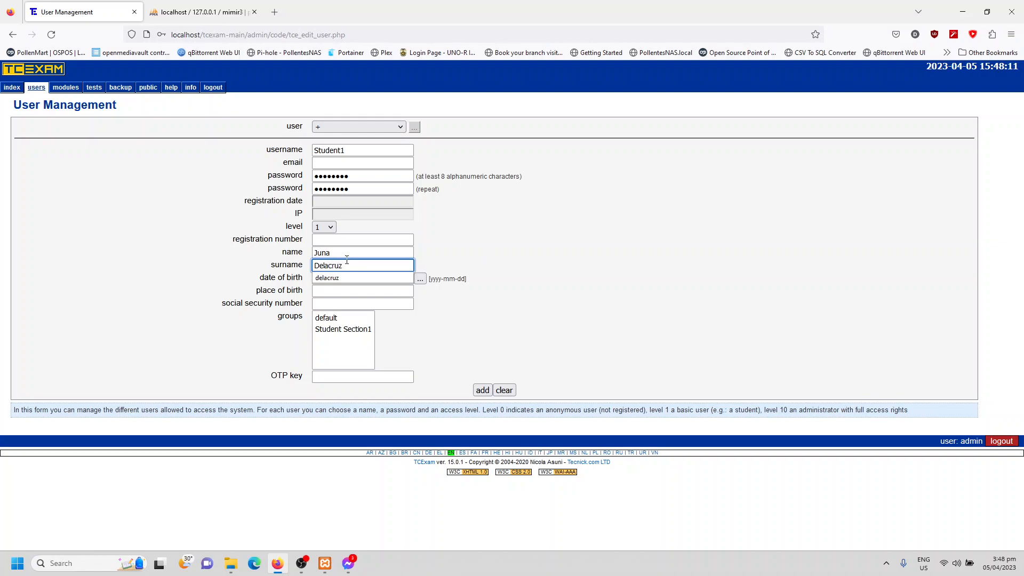
left_click(222, 252)
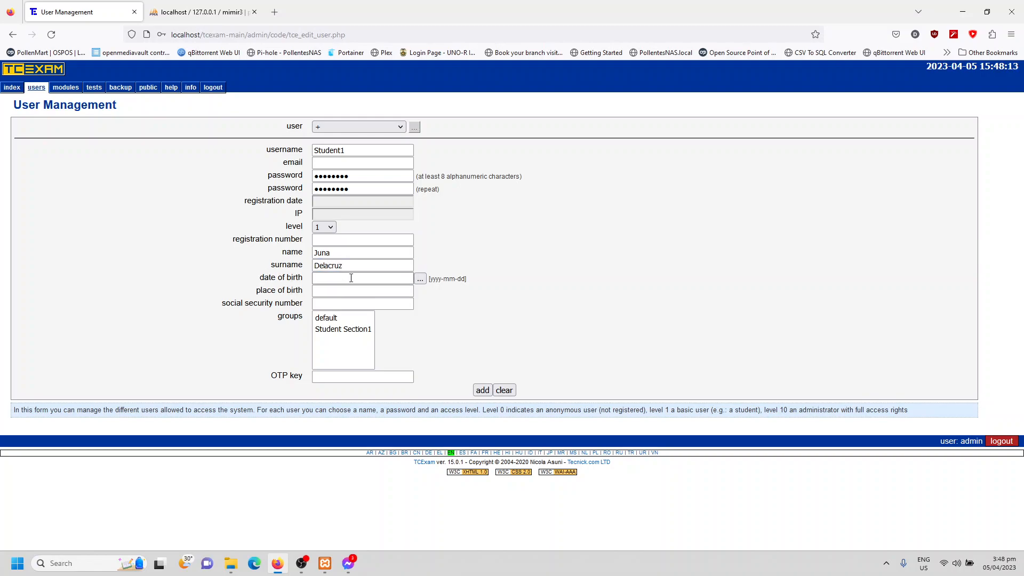
- Pick the student's date of birth from the calendar and set the place of birth to bacolod city
left_click(420, 279)
left_click_drag(423, 300, 425, 390)
left_click(316, 303)
left_click(328, 291)
type("Bacolod")
left_click(351, 303)
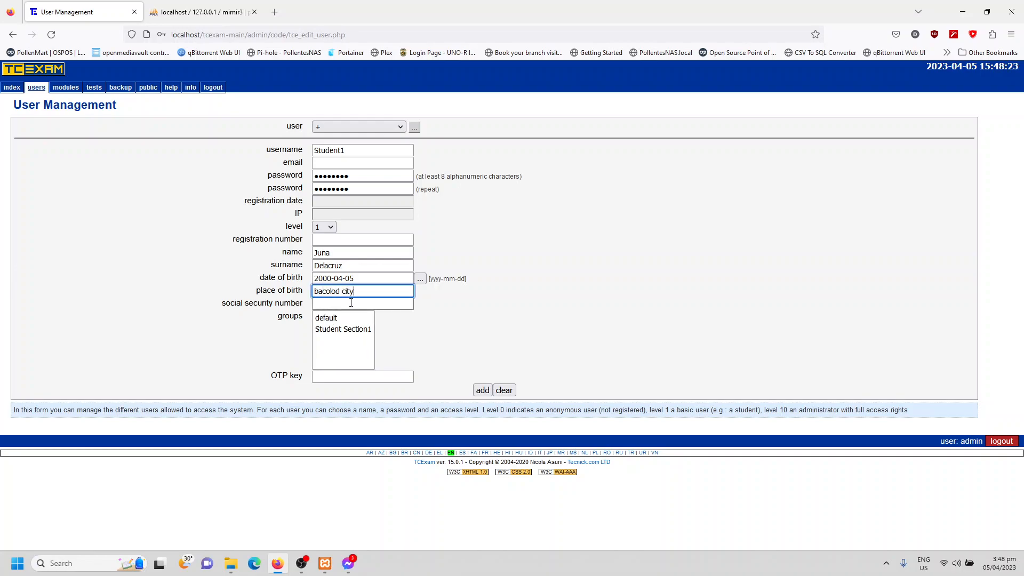
- Assign the student to the Student Section1 group, add the account and review the list of users
left_click(353, 329)
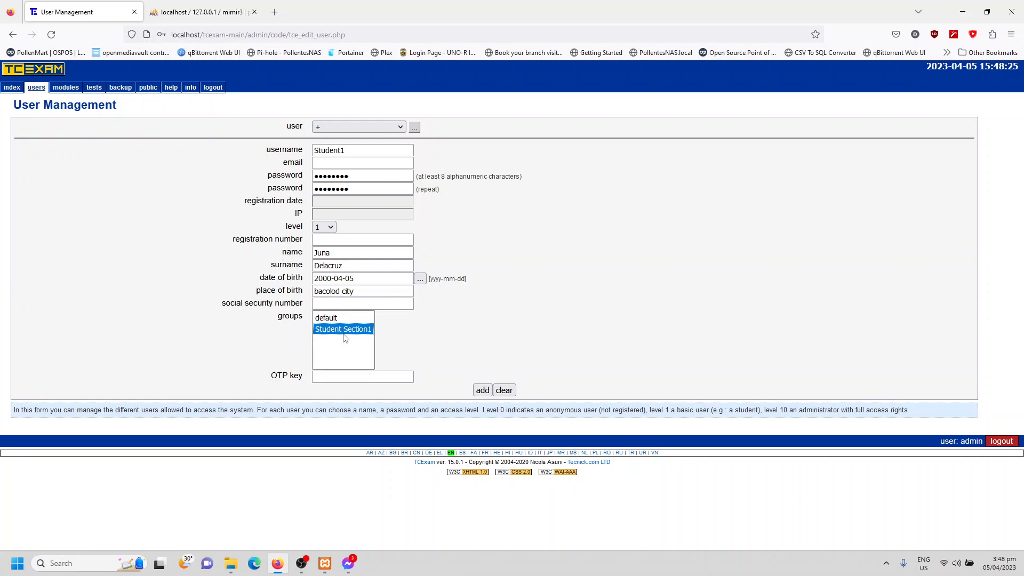
left_click(482, 390)
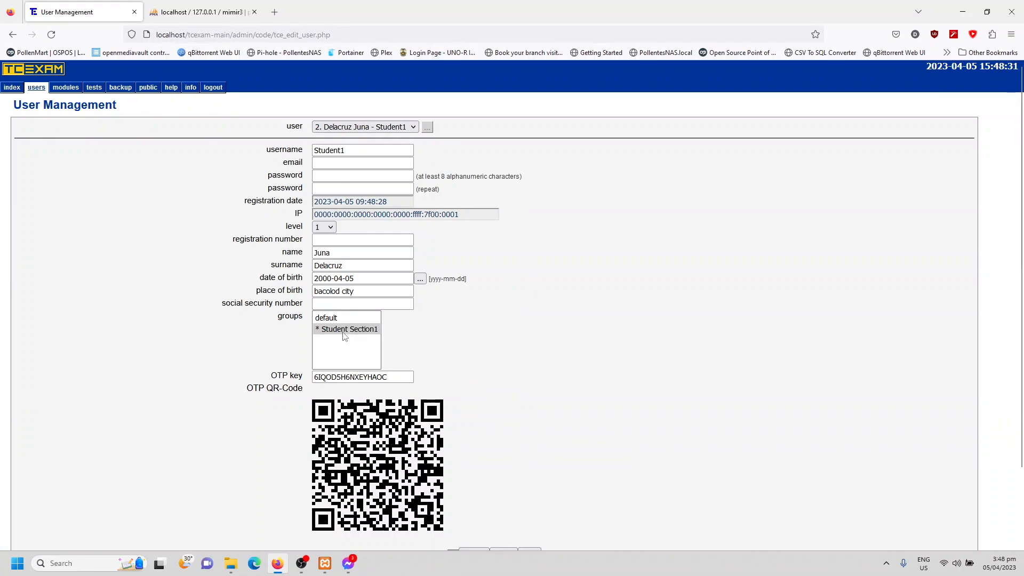
mouse_move(39, 90)
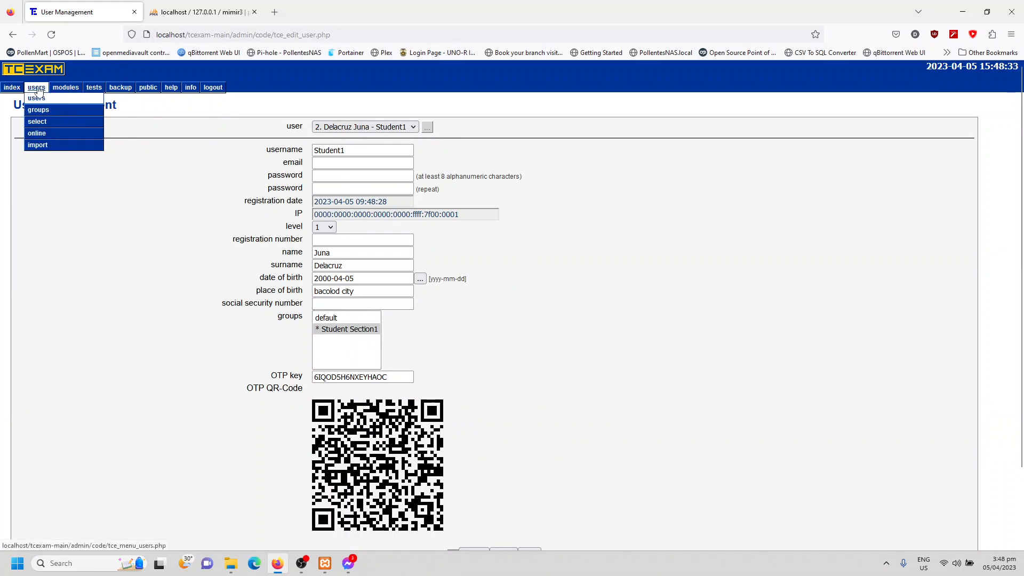
left_click(399, 128)
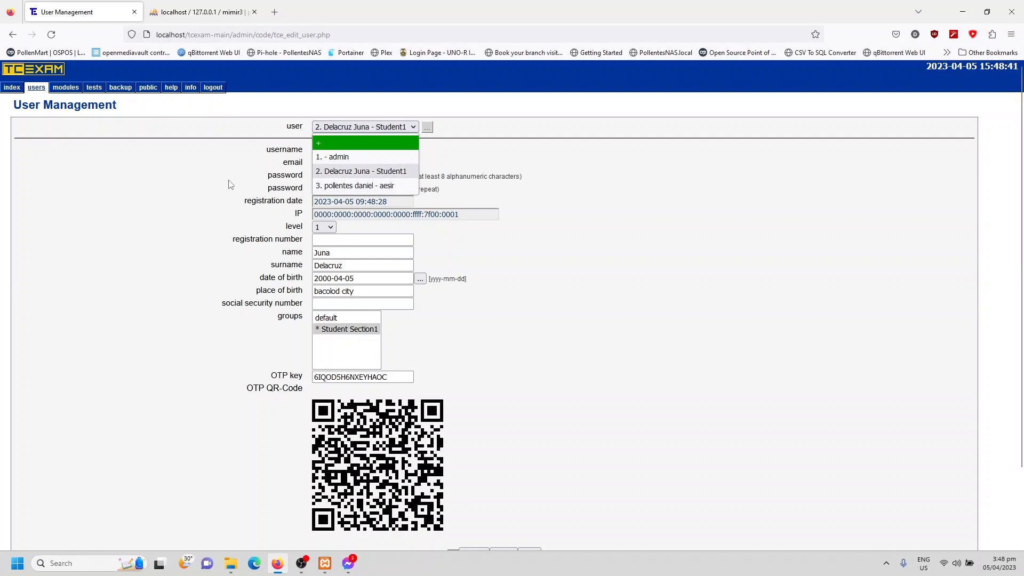
left_click(189, 186)
mouse_move(38, 89)
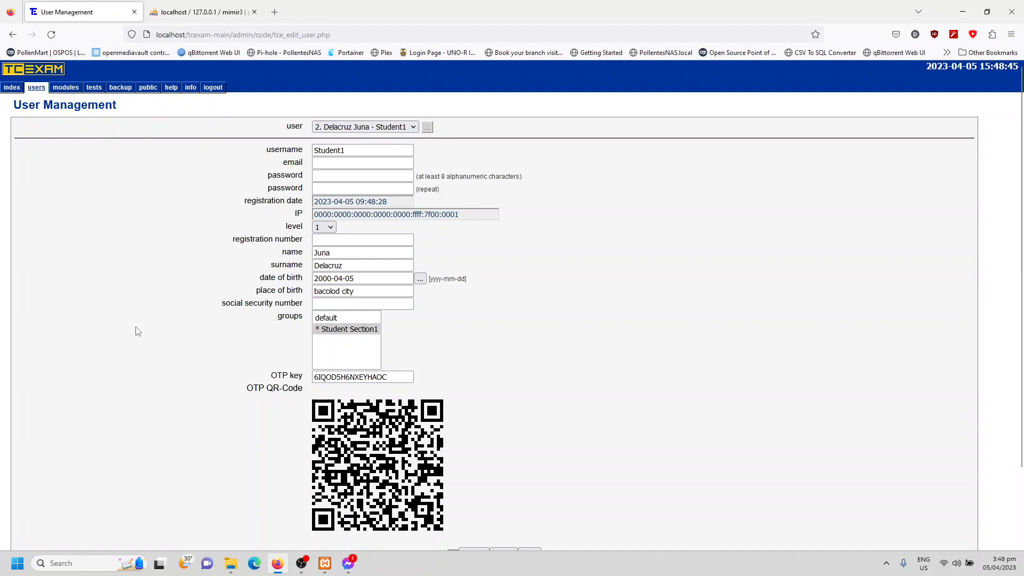
- Log out and sign back in with the new administrator's username and password, saving the login in the browser
scroll(135, 329, "down", 3)
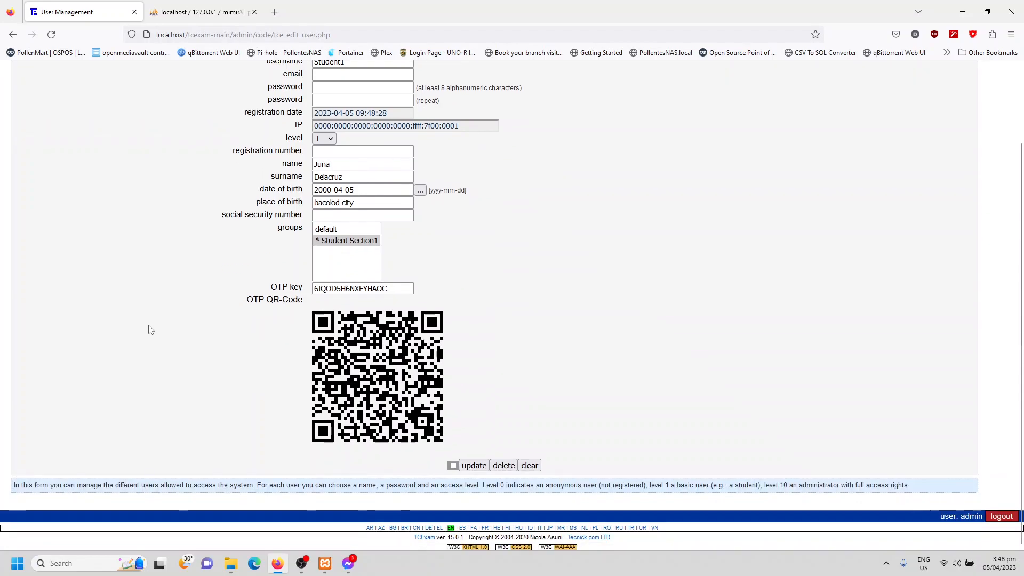
left_click(1002, 516)
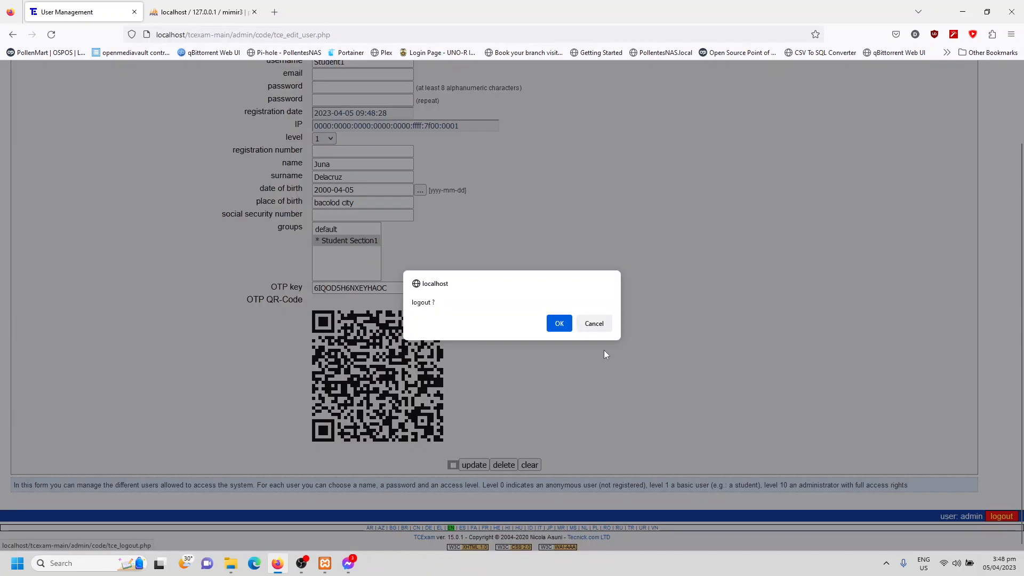
left_click(558, 324)
left_click(321, 135)
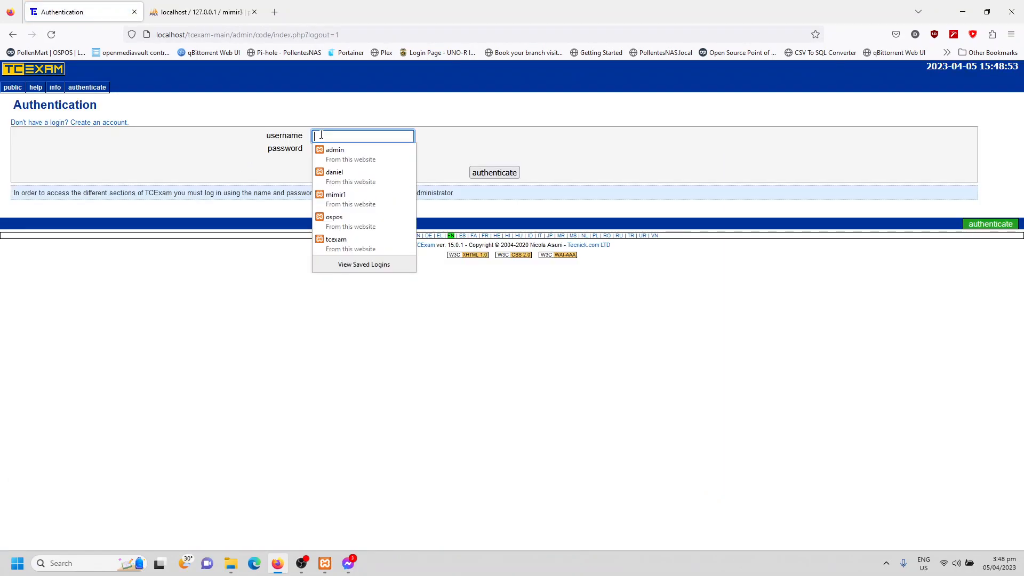
type("ads")
key("Tab")
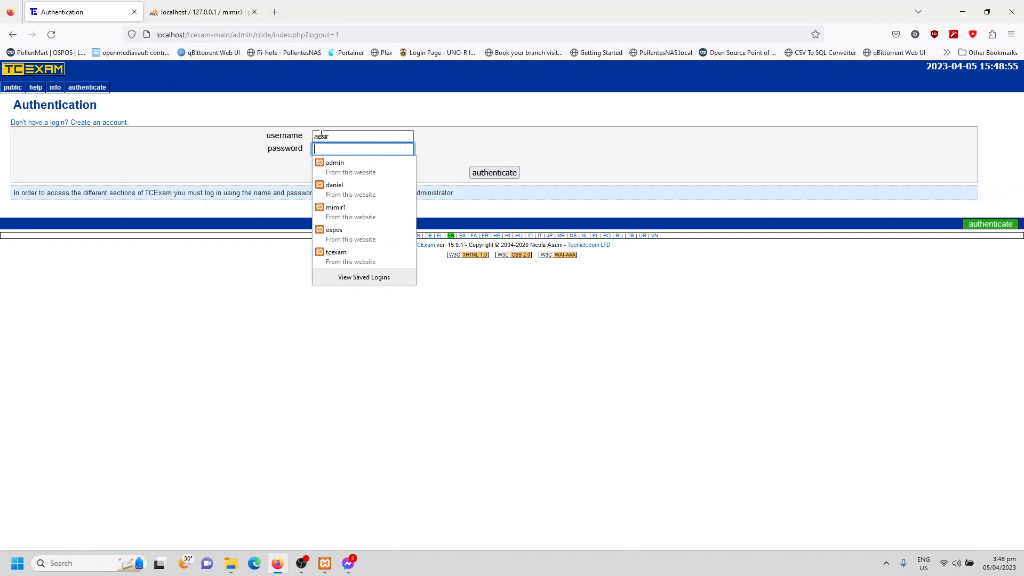
type("123")
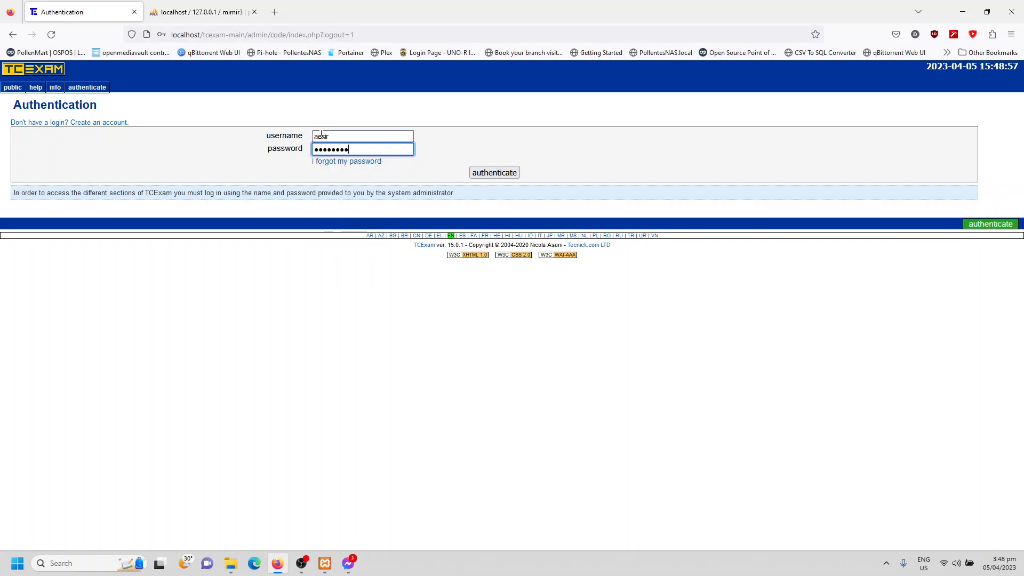
left_click(482, 170)
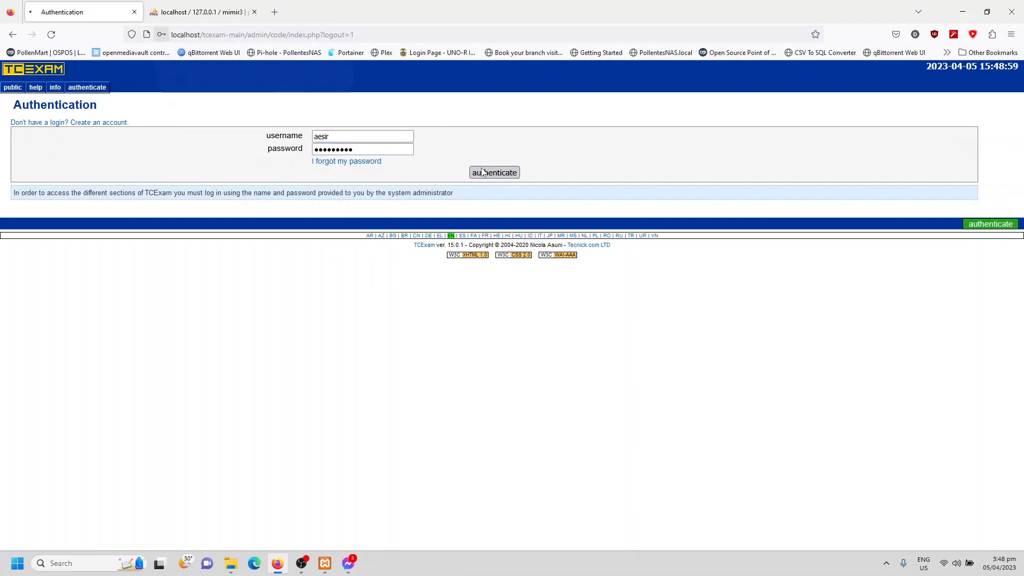
left_click(261, 169)
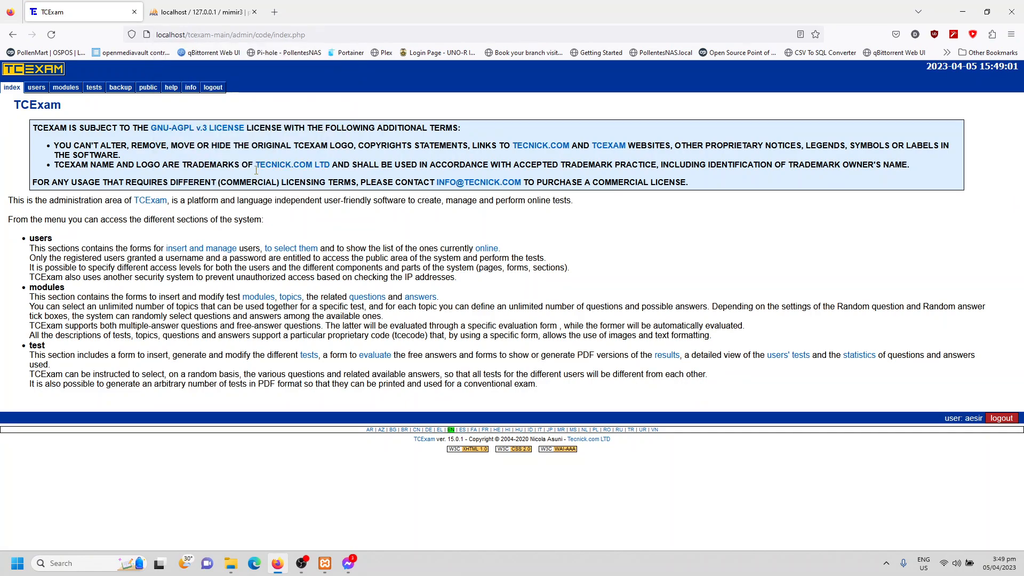
- Check which user is signed in and view the users section available to the administrator account
left_click_drag(944, 424, 979, 419)
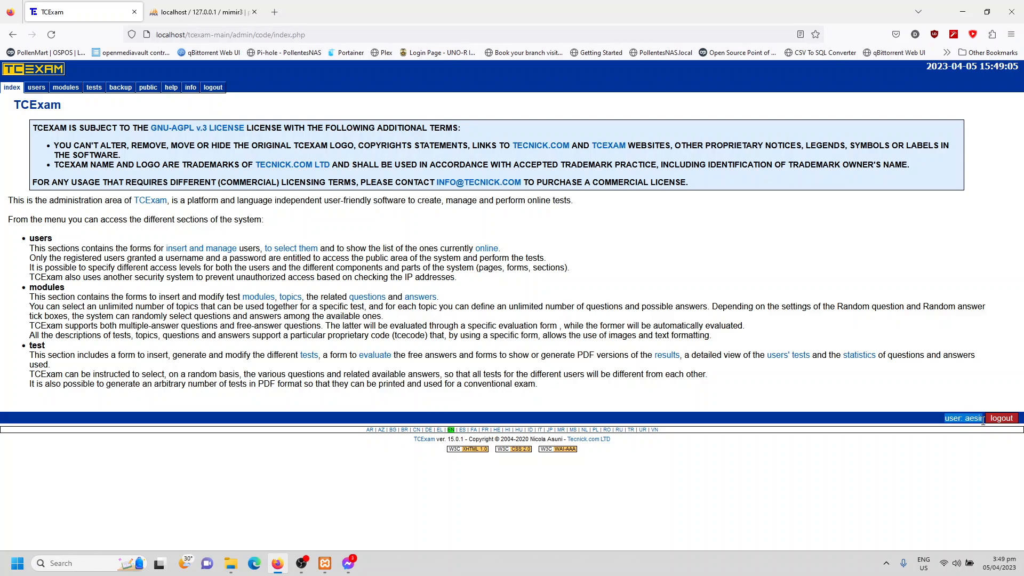
triple_click(970, 419)
left_click(681, 292)
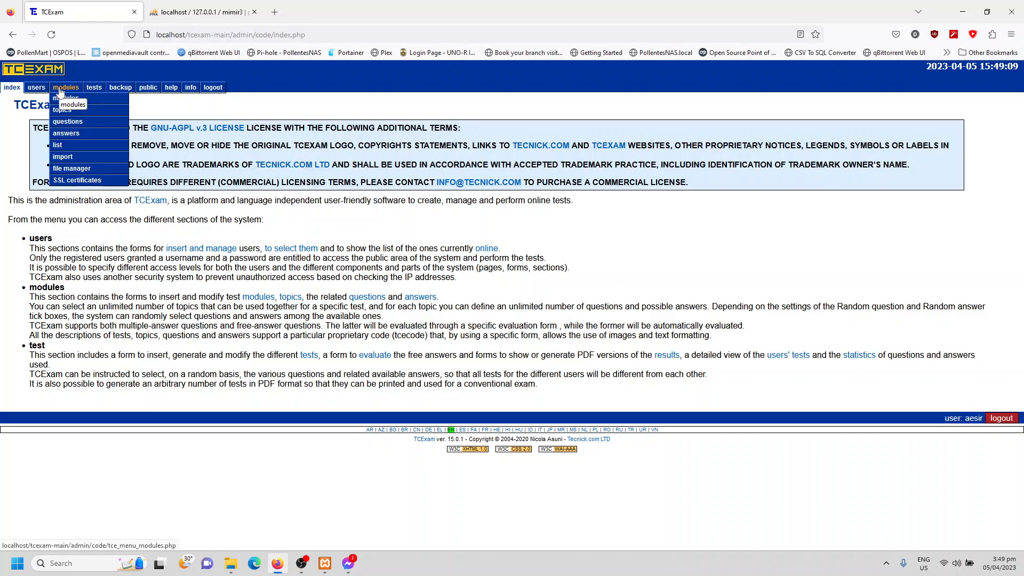
left_click(37, 86)
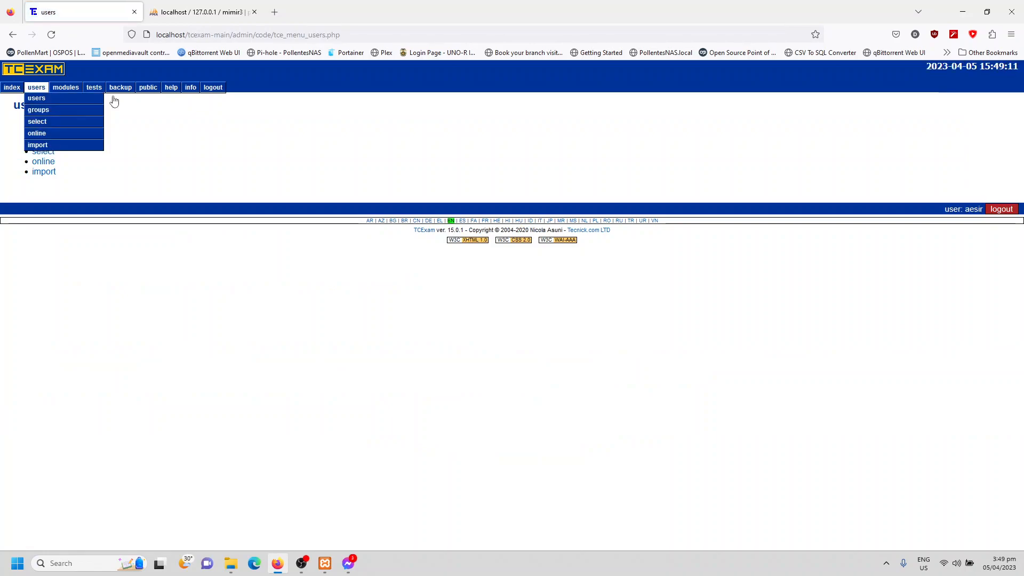
- Log out and sign in as student1 with the account password, without saving the login in the browser
left_click(999, 210)
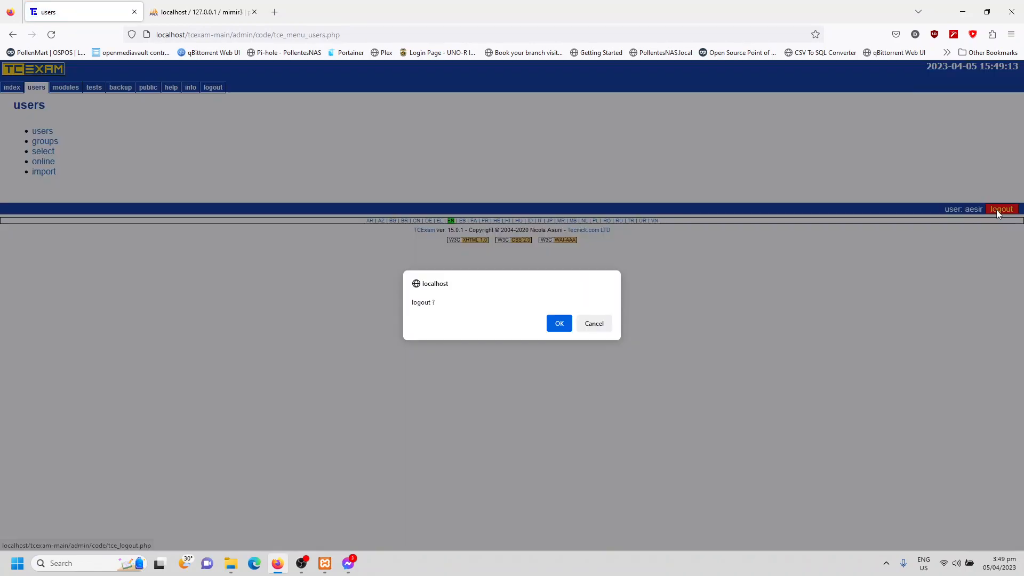
left_click(558, 323)
left_click(315, 137)
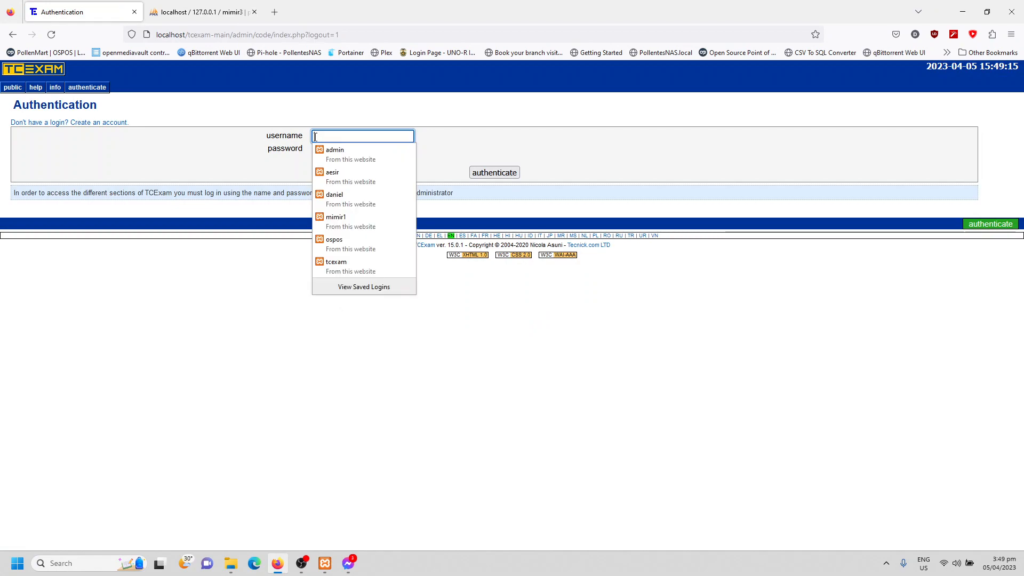
type("student1")
left_click(320, 150)
type("1234567")
key("Return")
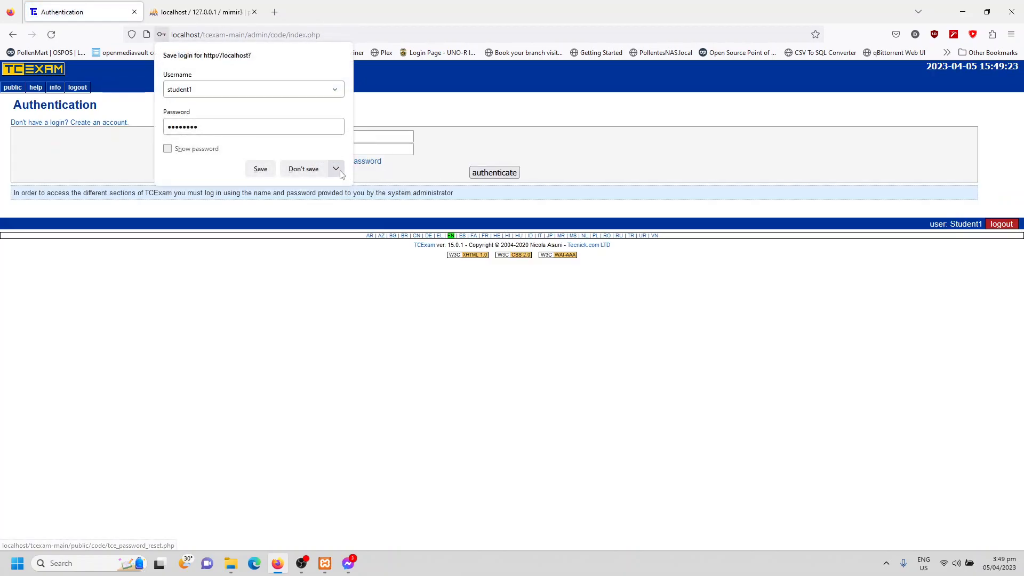
left_click(297, 172)
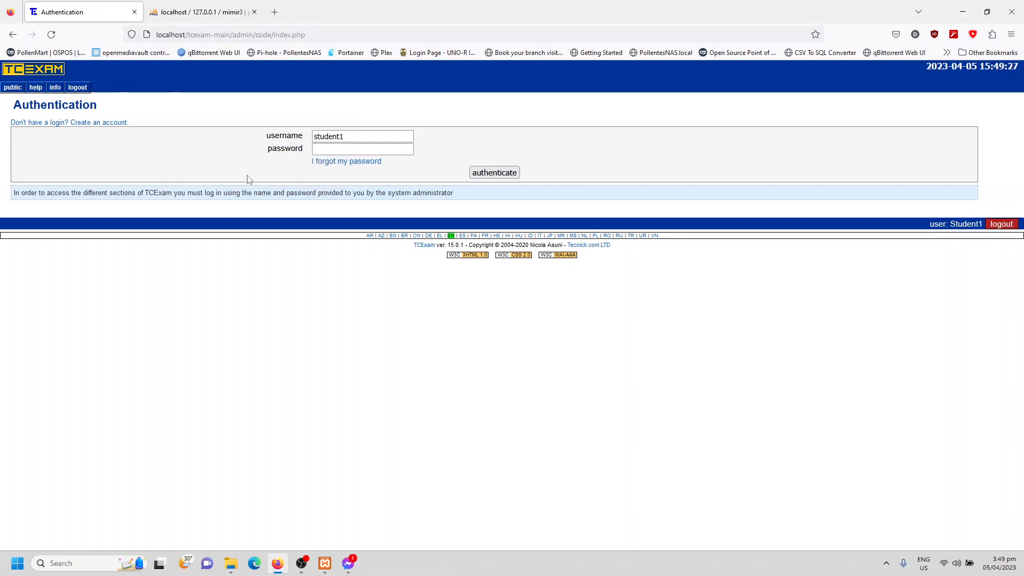
- Check which user is signed in, log out, and sign back in with the saved aesir administrator login
double_click(974, 225)
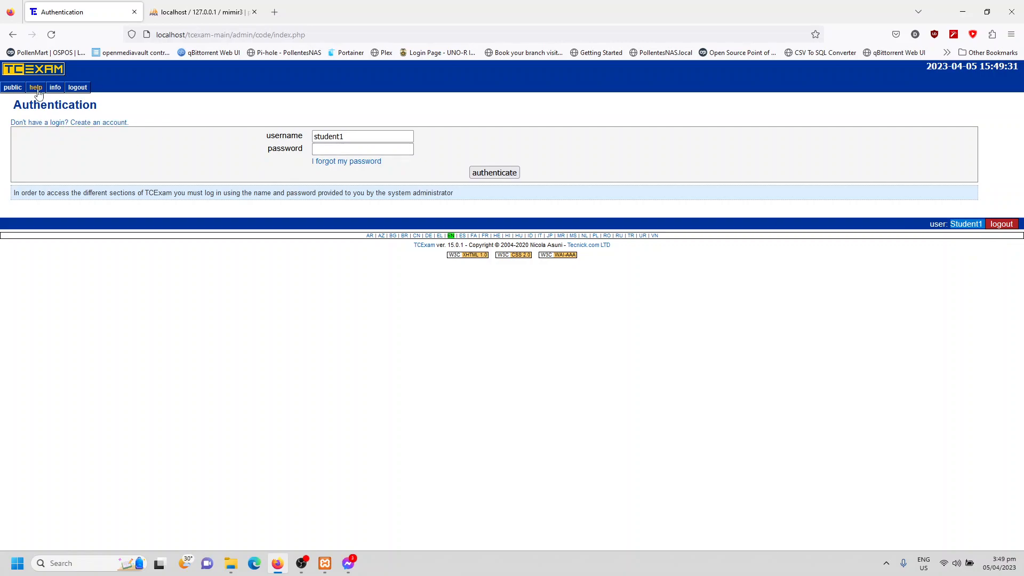
left_click(1004, 225)
left_click(556, 321)
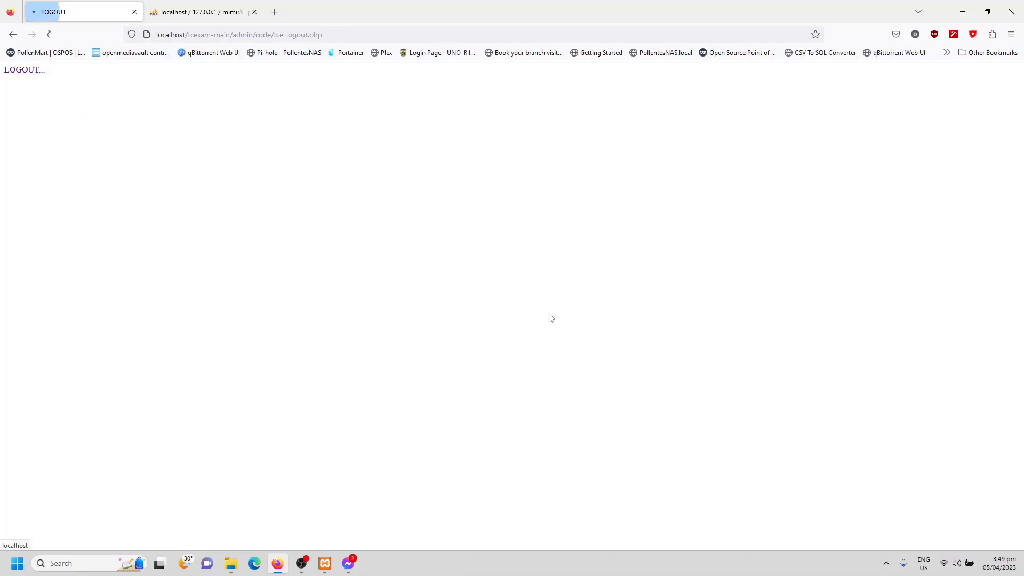
left_click(328, 137)
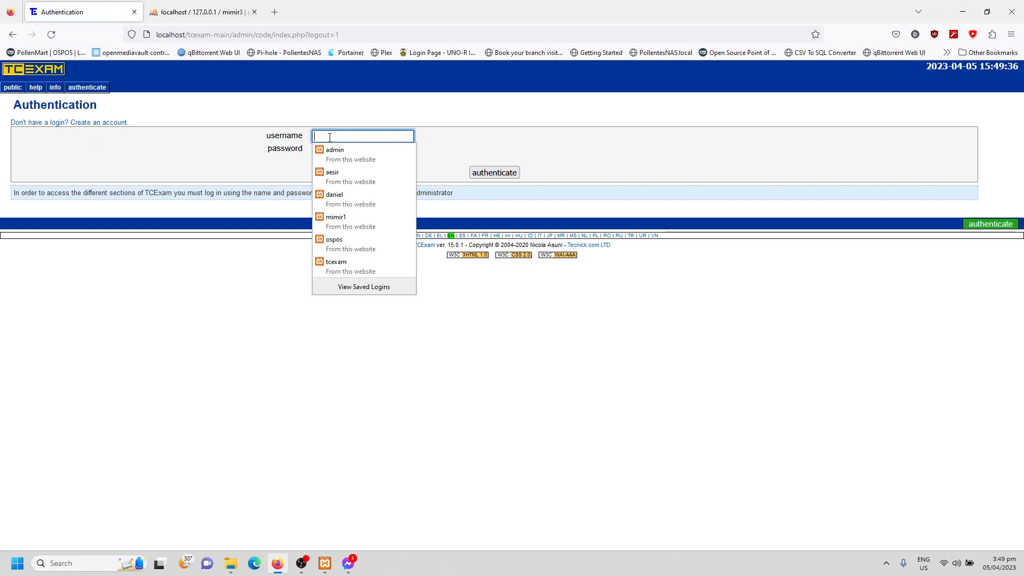
left_click(345, 179)
left_click(494, 172)
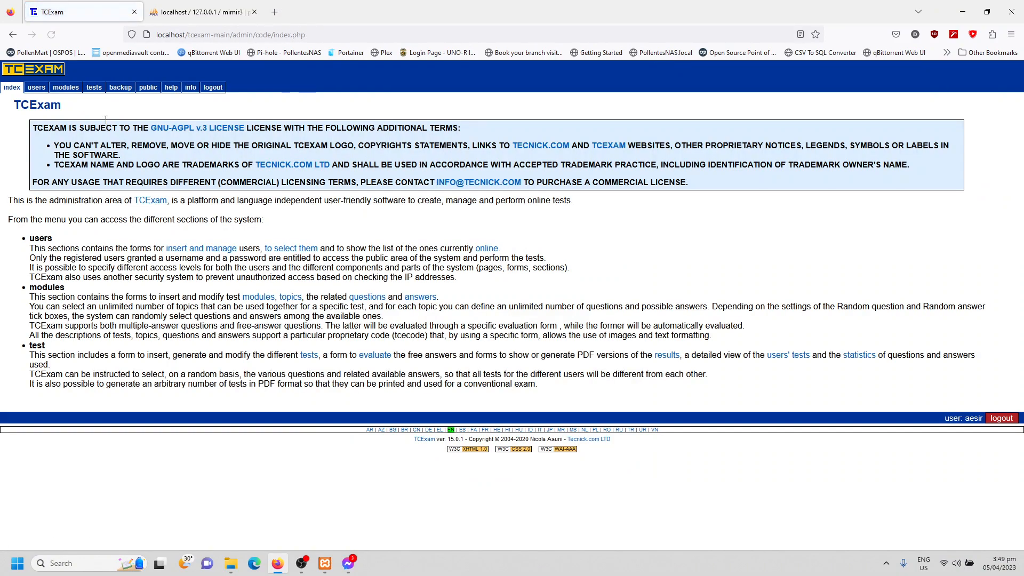
- Open the Student1 account in user management, select level 1 and review the account's details
left_click(37, 87)
left_click(42, 132)
left_click(363, 127)
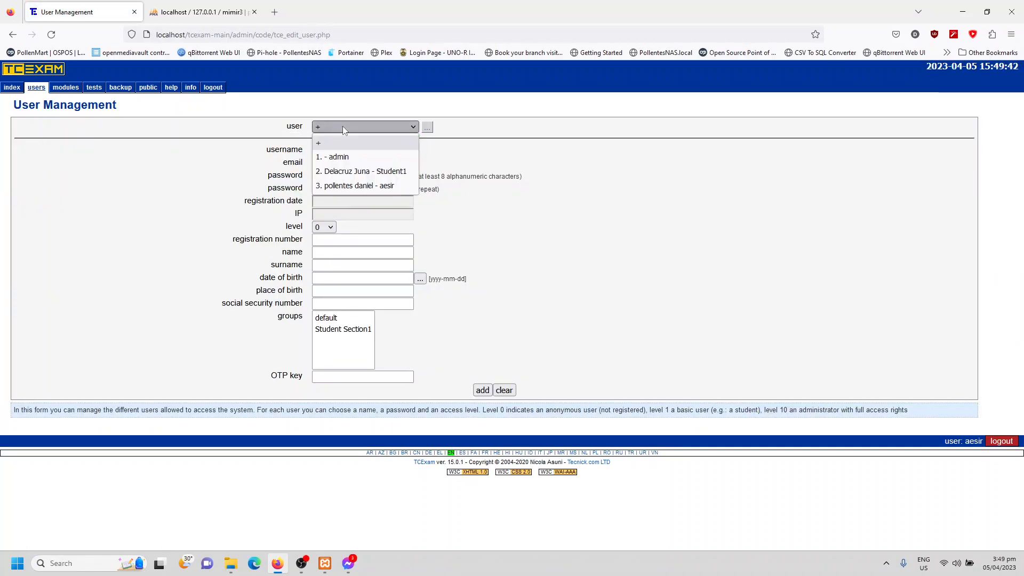
left_click(355, 171)
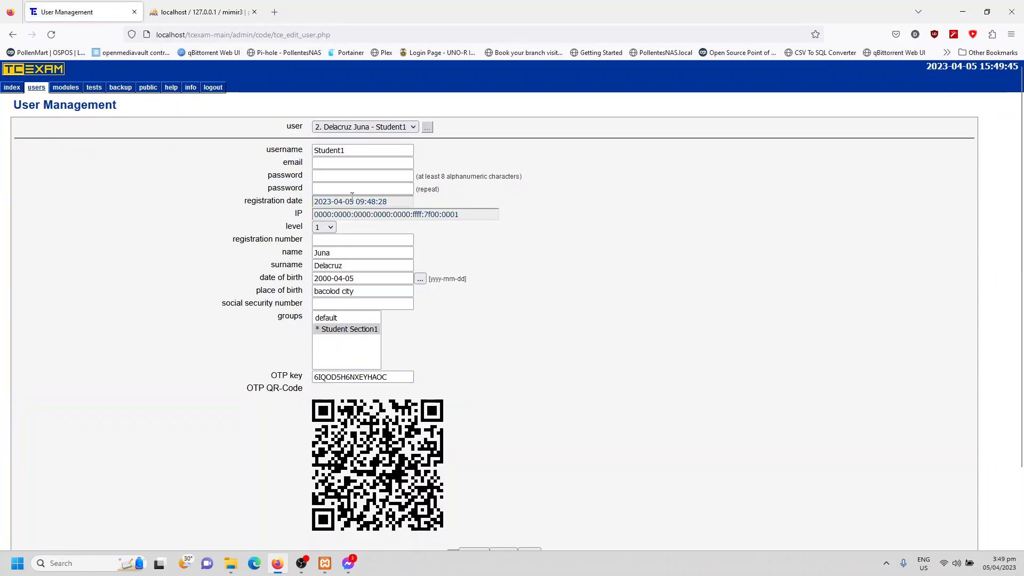
left_click(324, 228)
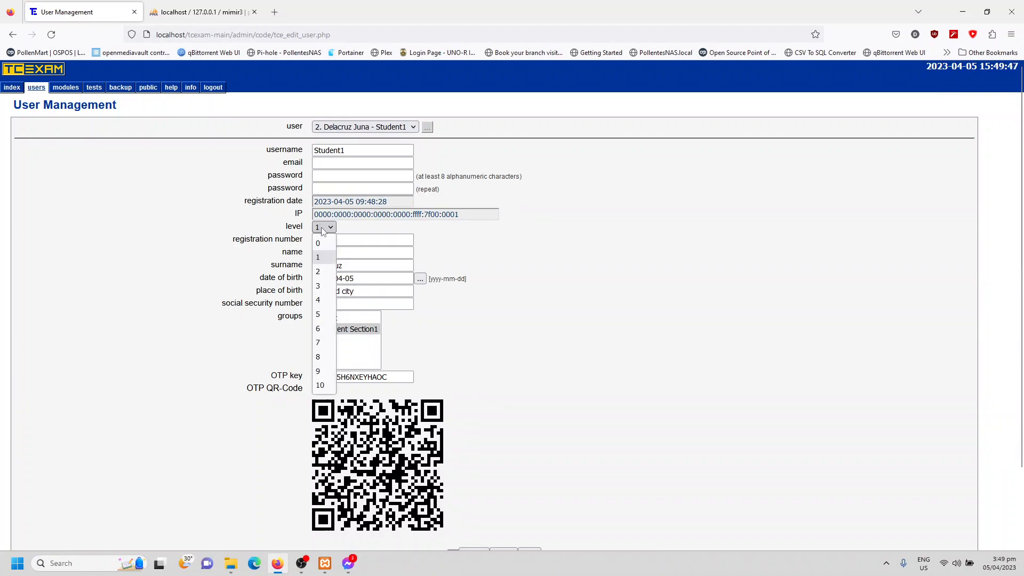
left_click(322, 259)
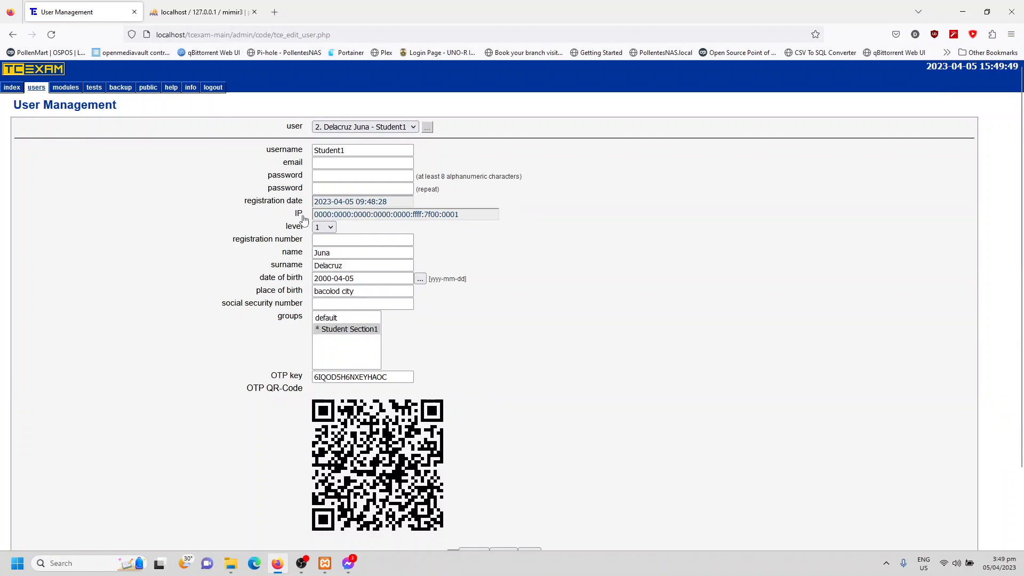
scroll(406, 270, "down", 2)
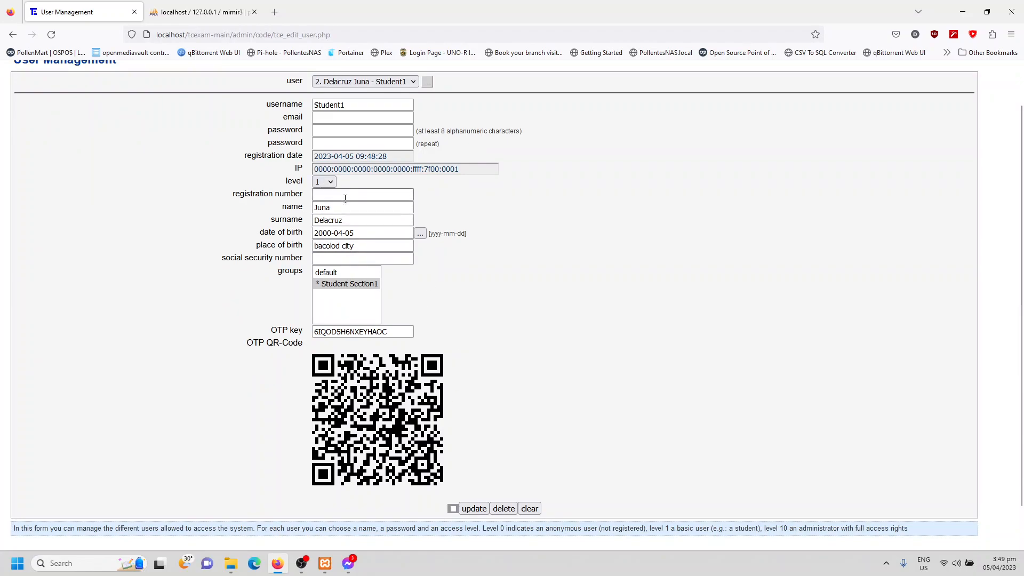
scroll(336, 187, "up", 2)
scroll(341, 173, "down", 4)
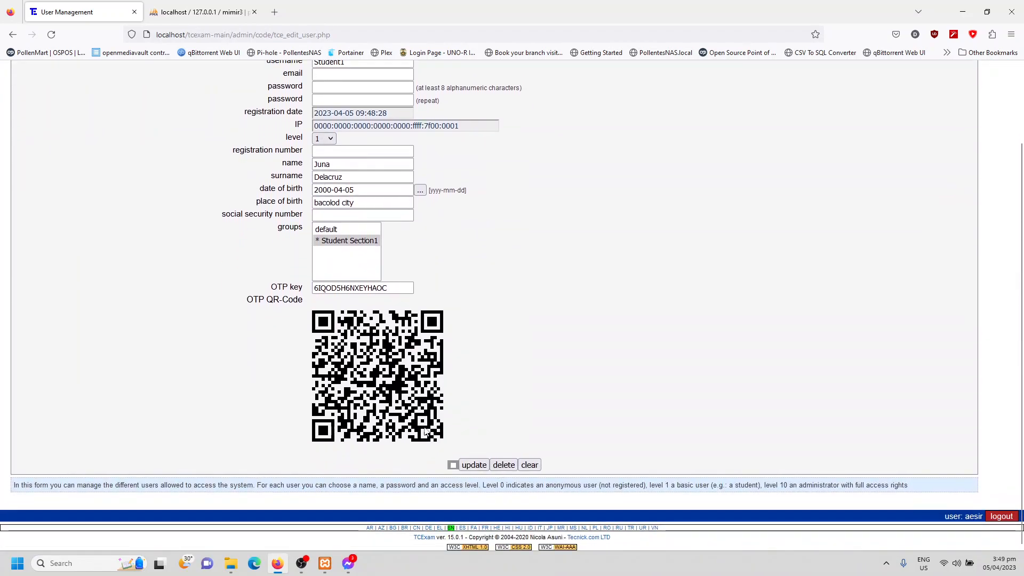
- Set the Student1 account's level to 0 and submit the update with its confirmation checked
left_click(453, 466)
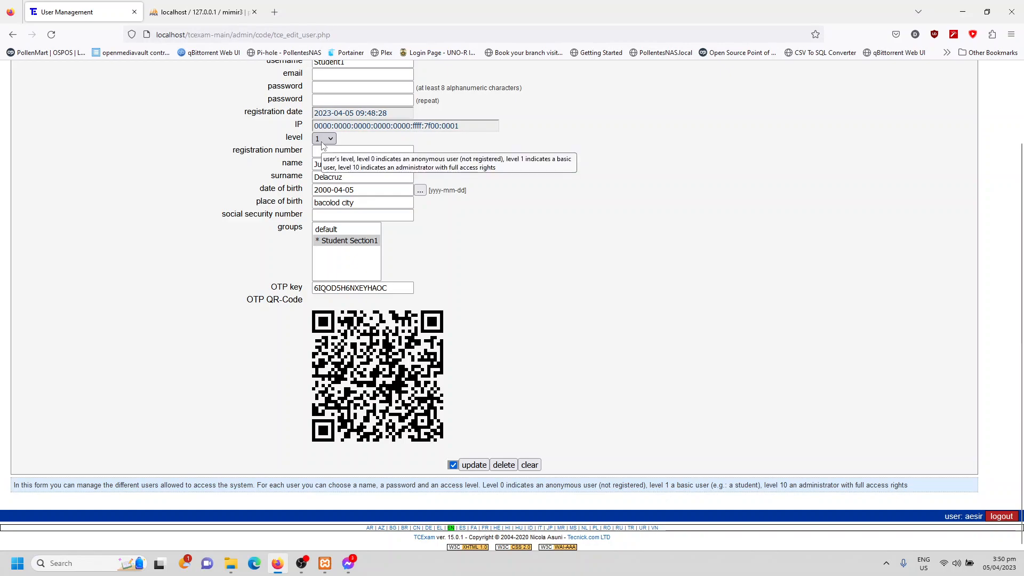
left_click(323, 140)
left_click(320, 150)
left_click(476, 466)
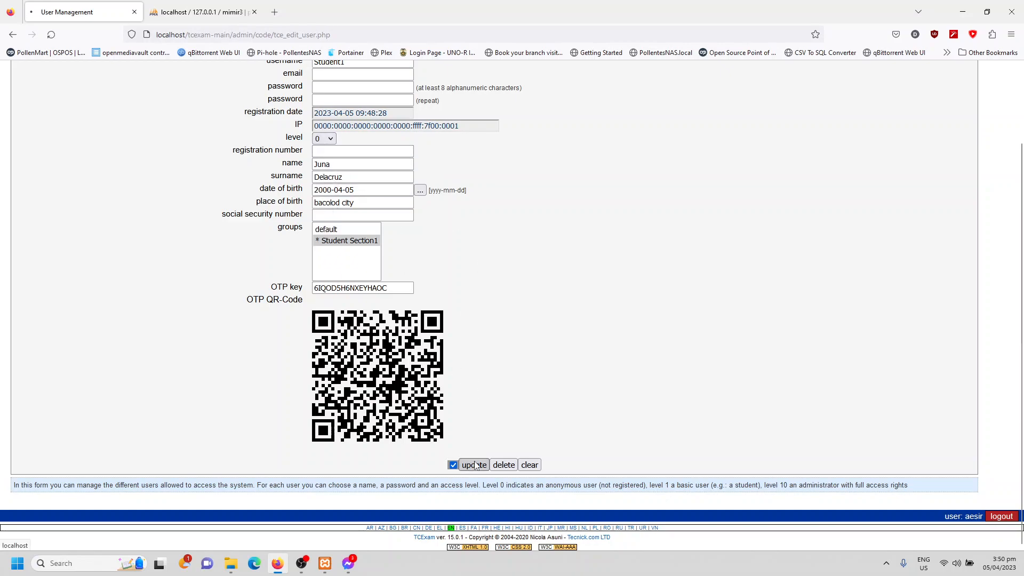
left_click_drag(31, 125, 212, 124)
left_click(179, 226)
- Set the Student1 account's level to 1 and submit the confirmed update
scroll(346, 335, "down", 3)
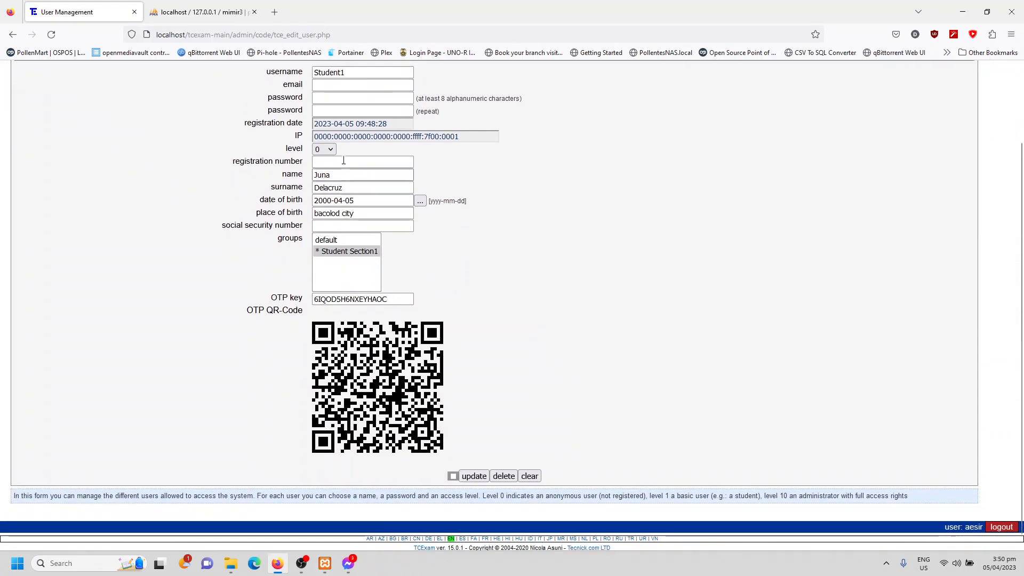
left_click(324, 149)
left_click(324, 178)
left_click(453, 476)
left_click(473, 476)
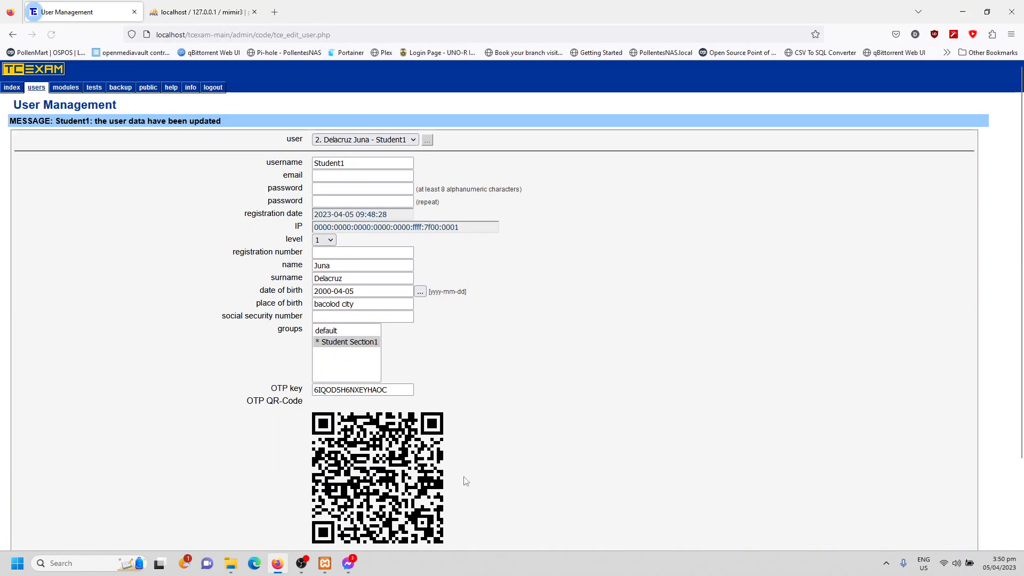
- Log out of the administrator account and sign in as student1 with the account password, without saving the login in the browser
scroll(875, 202, "down", 1)
scroll(875, 202, "down", 3)
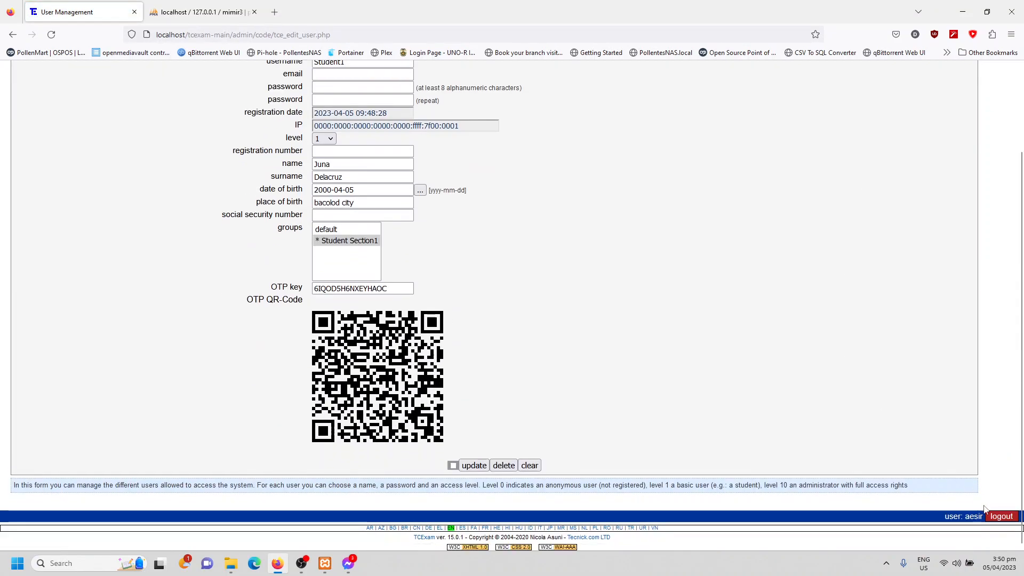
left_click(1002, 516)
left_click(559, 324)
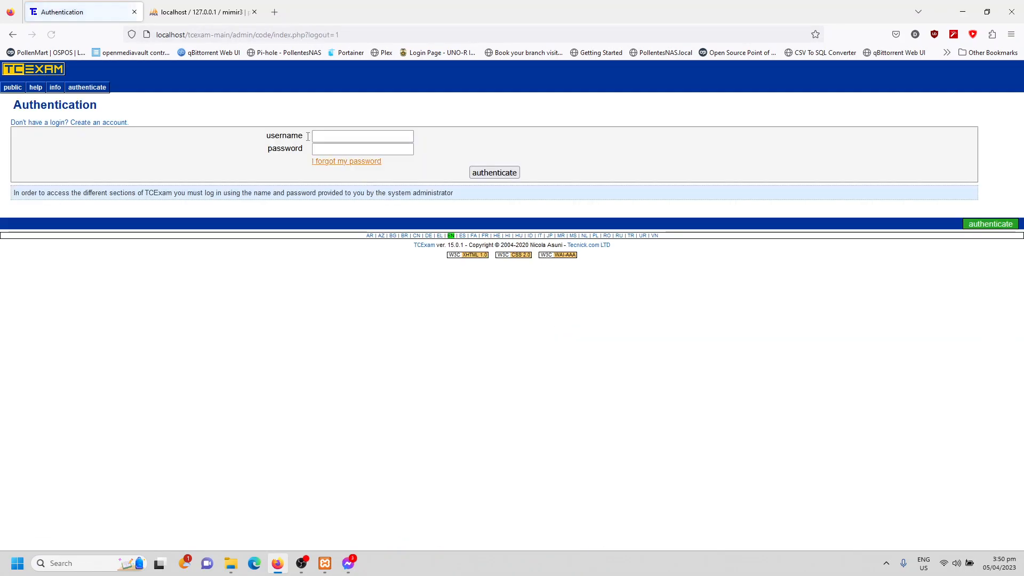
left_click(334, 138)
type("student1")
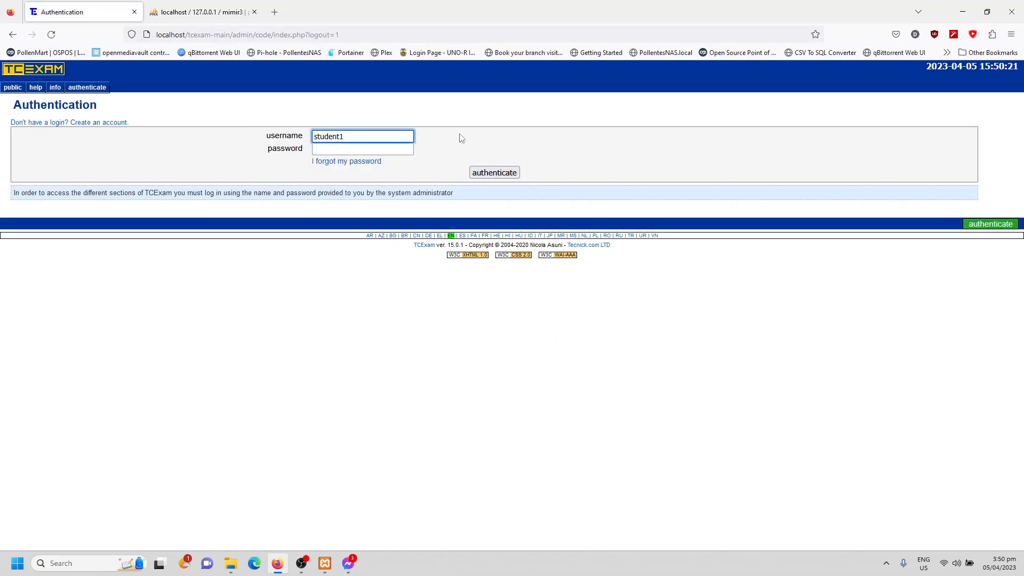
left_click(390, 148)
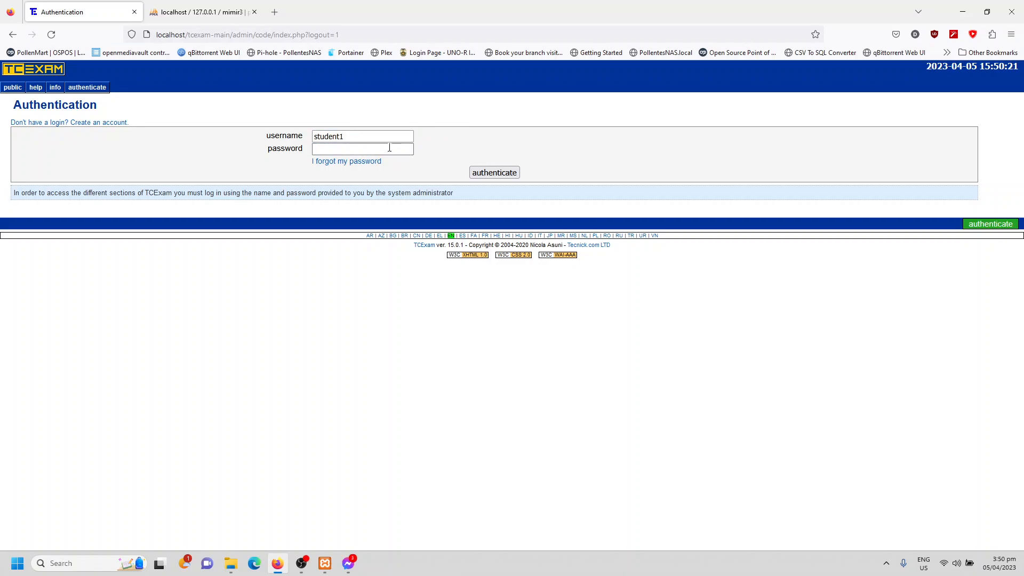
type("12345678")
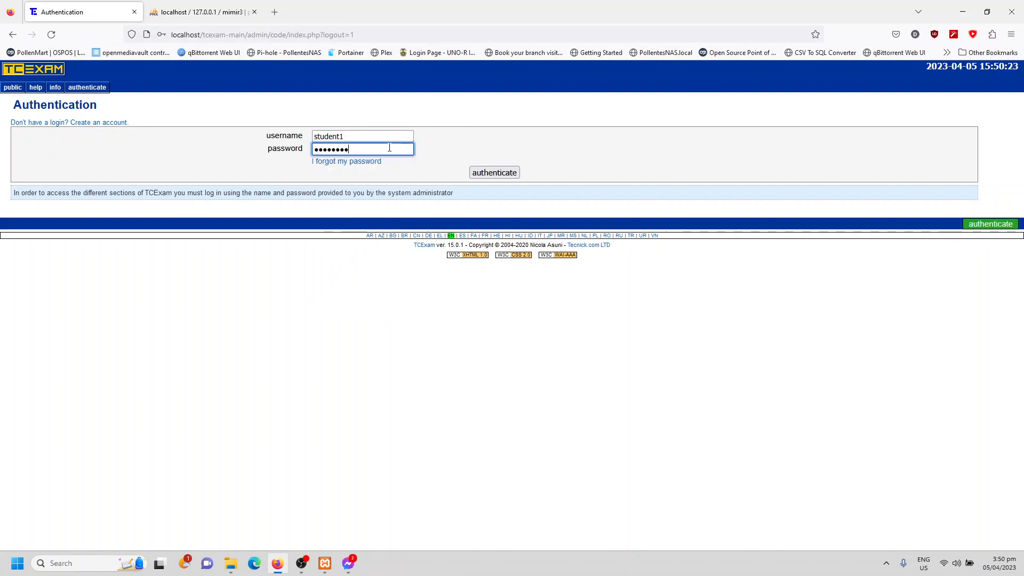
left_click(493, 172)
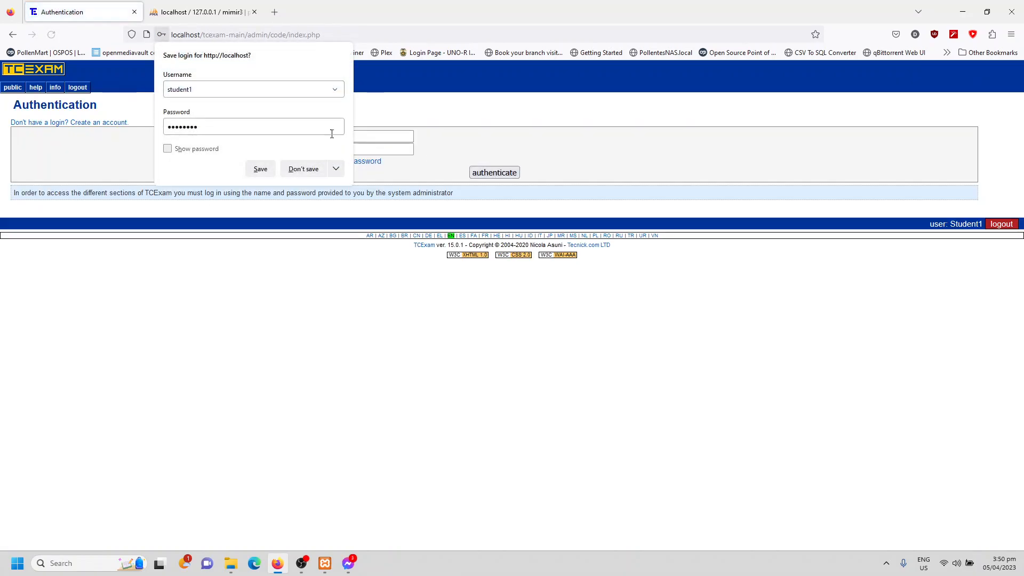
left_click(296, 169)
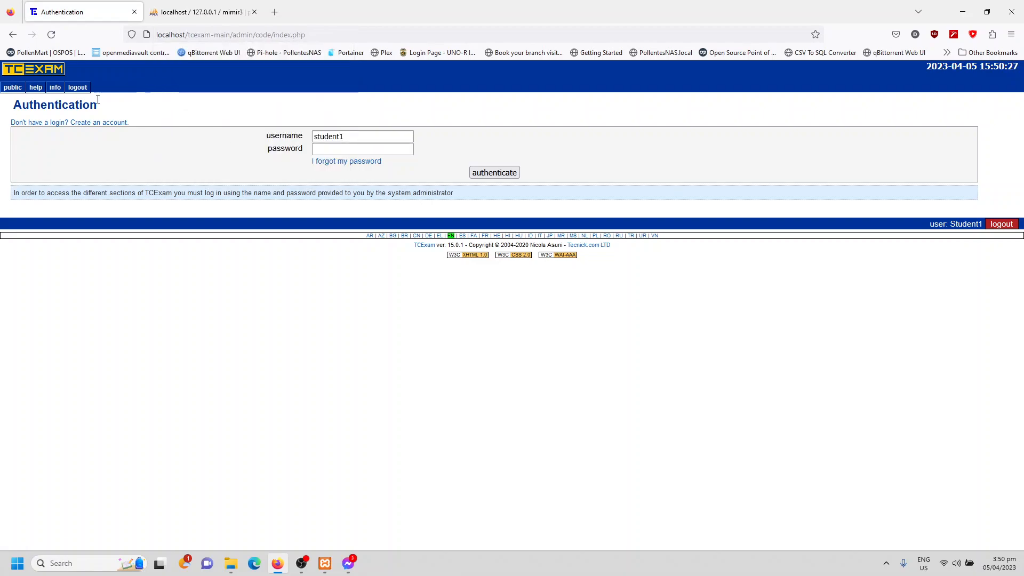
- Examine the student's public area, including the test list and the user account options
left_click(20, 88)
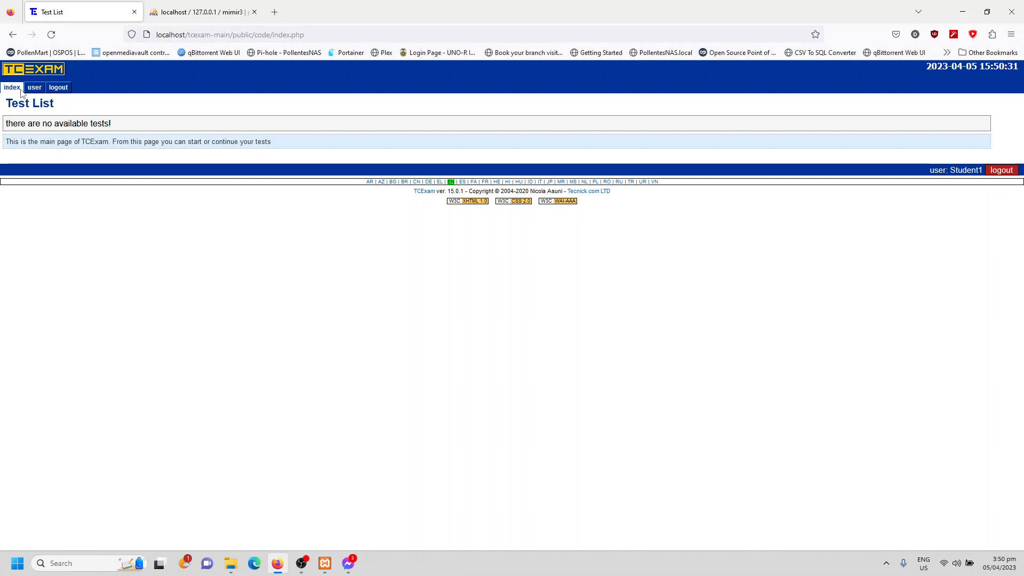
left_click_drag(30, 124, 98, 125)
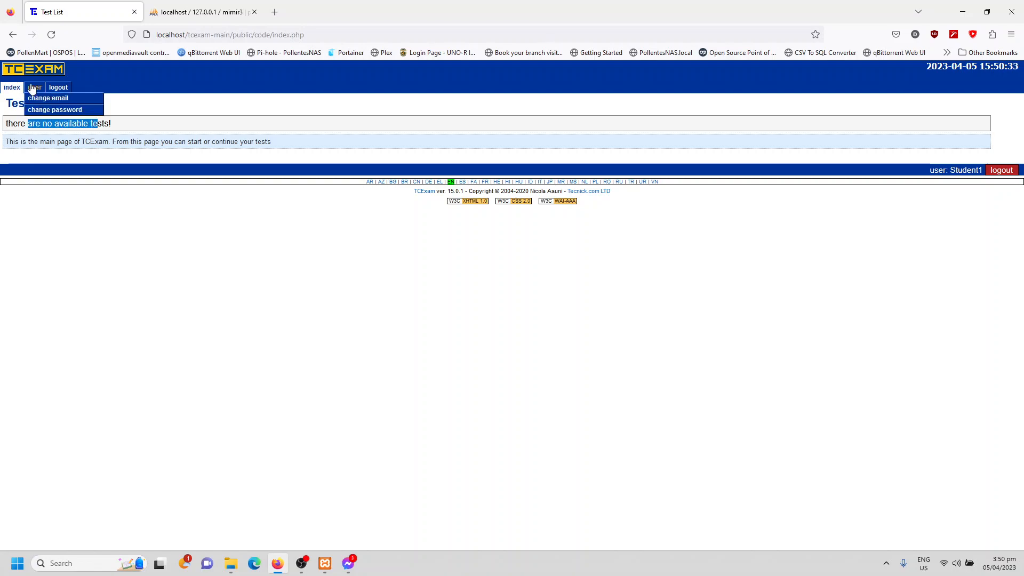
left_click(34, 87)
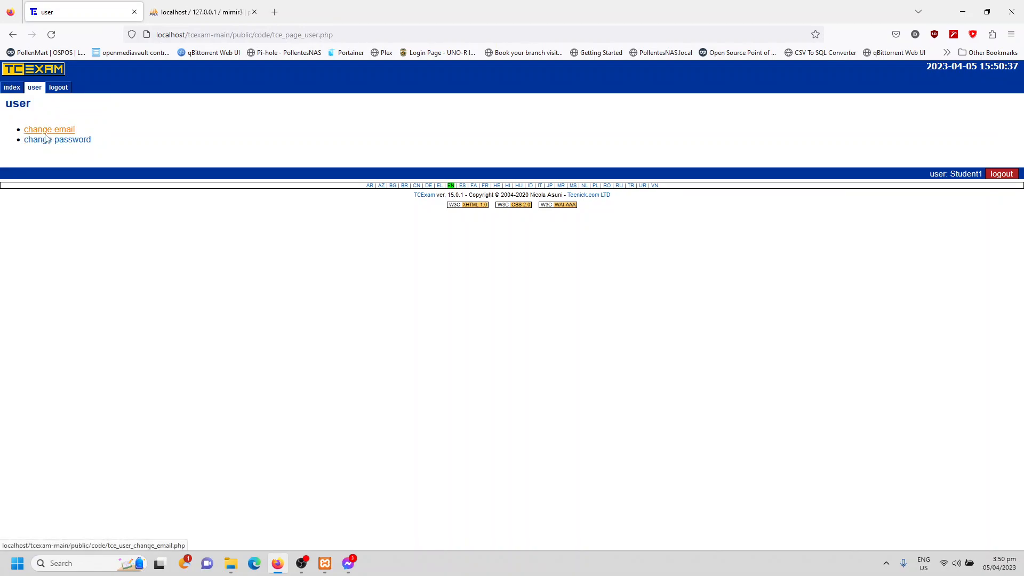
- Log out of the student account and sign in to the public area with the saved aesir login
left_click(59, 87)
left_click(355, 135)
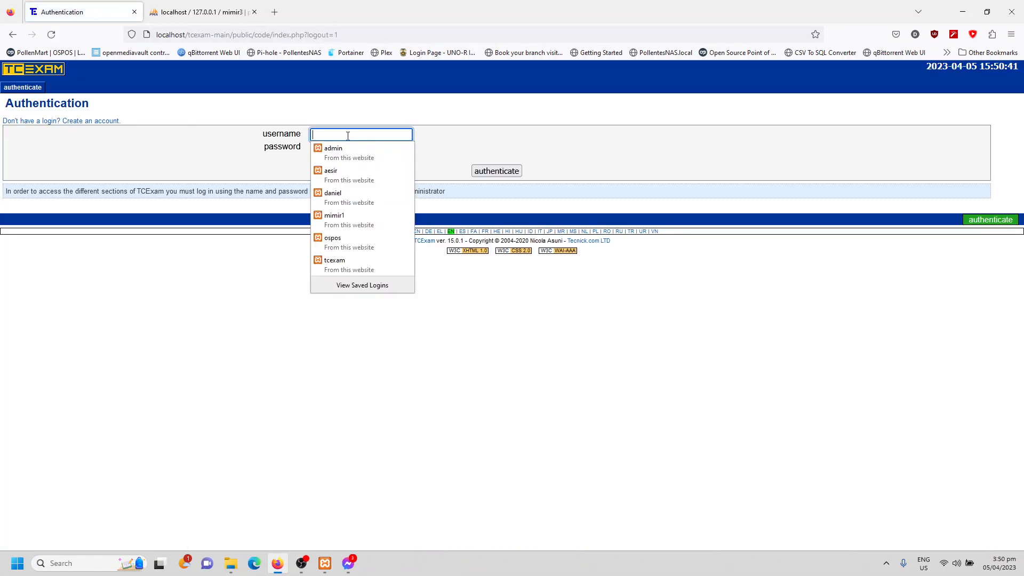
left_click(351, 168)
left_click(494, 171)
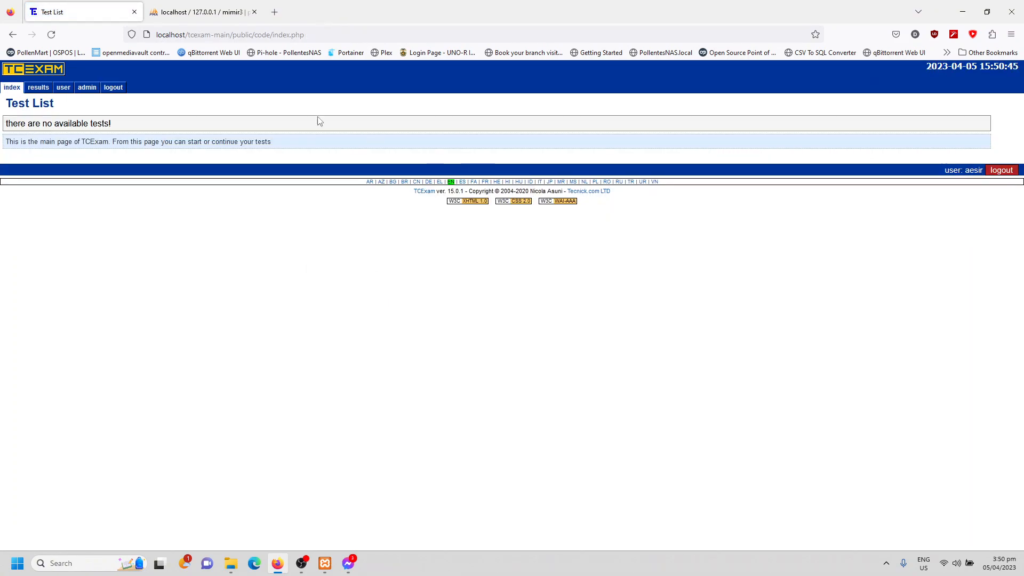
- Compare the admin and public areas as administrator, checking the signed-in user, the test results page and the user options
left_click(94, 87)
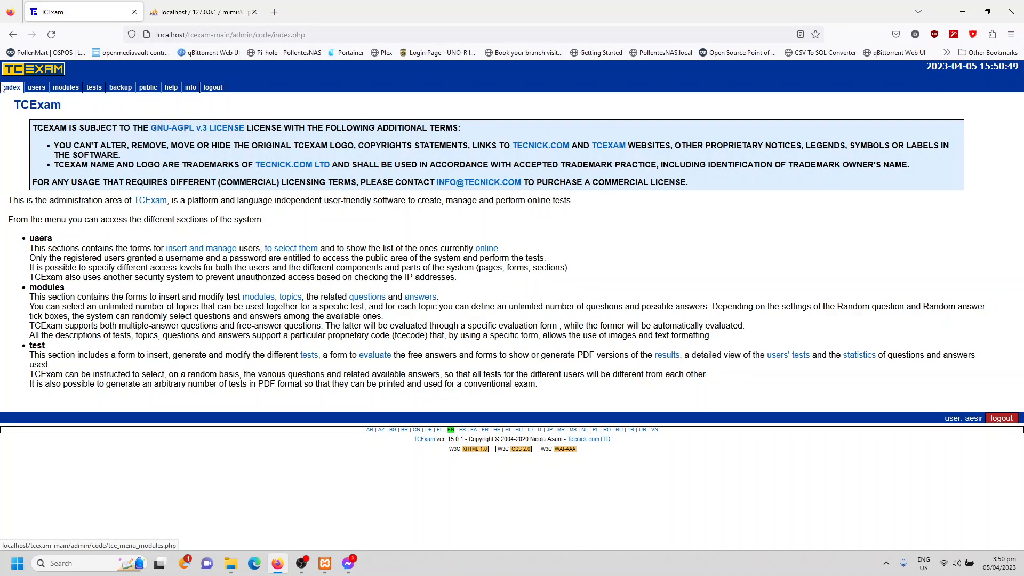
left_click(150, 90)
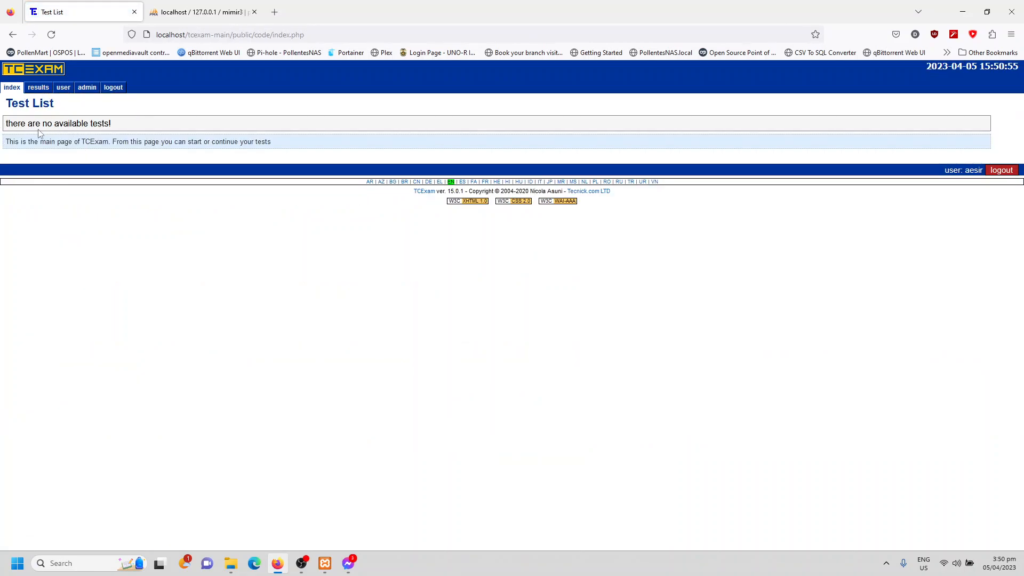
double_click(975, 171)
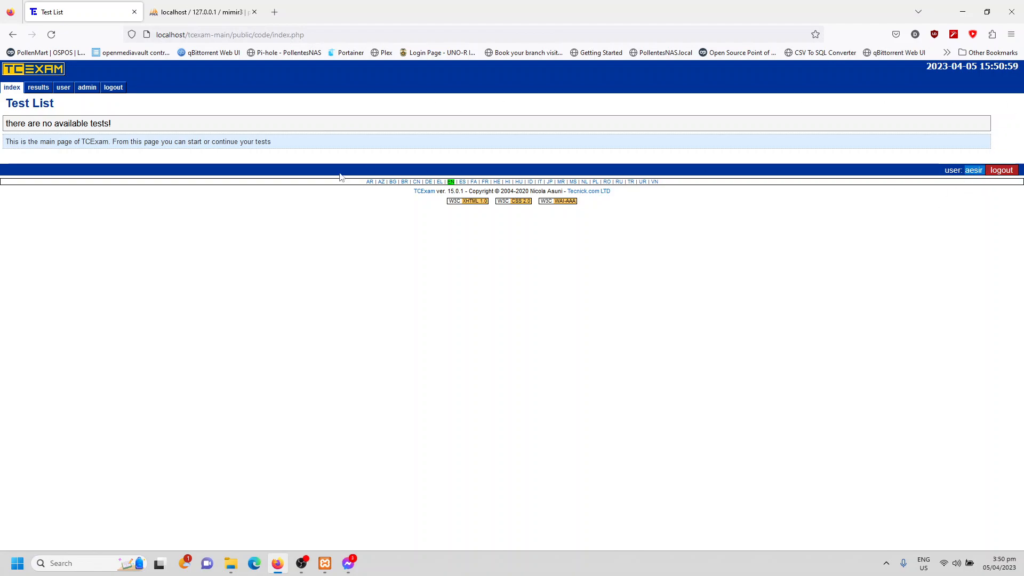
left_click(46, 87)
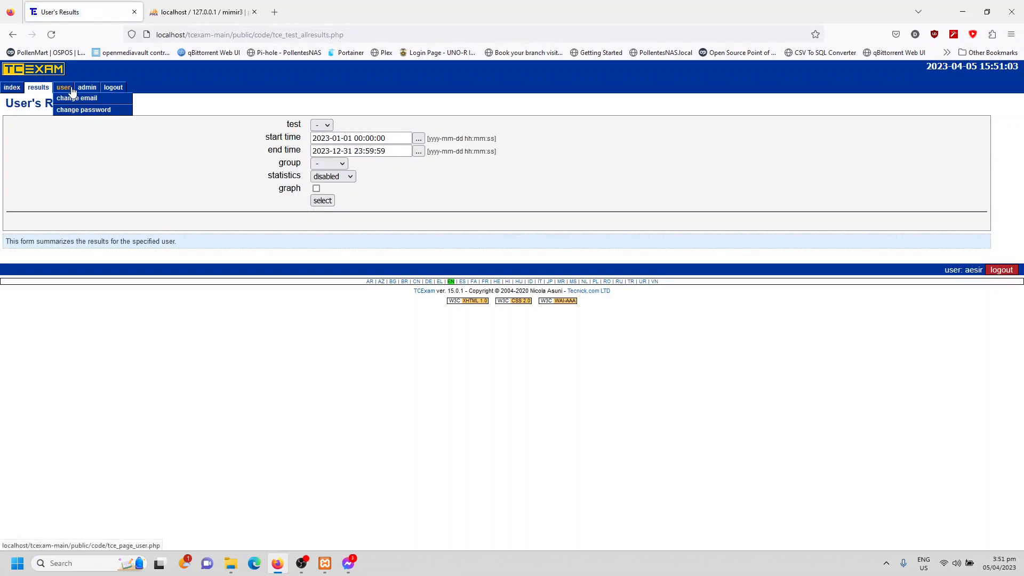
left_click(64, 88)
- Return to the admin area, open Modules Management and choose the + entry for a new module
left_click(87, 90)
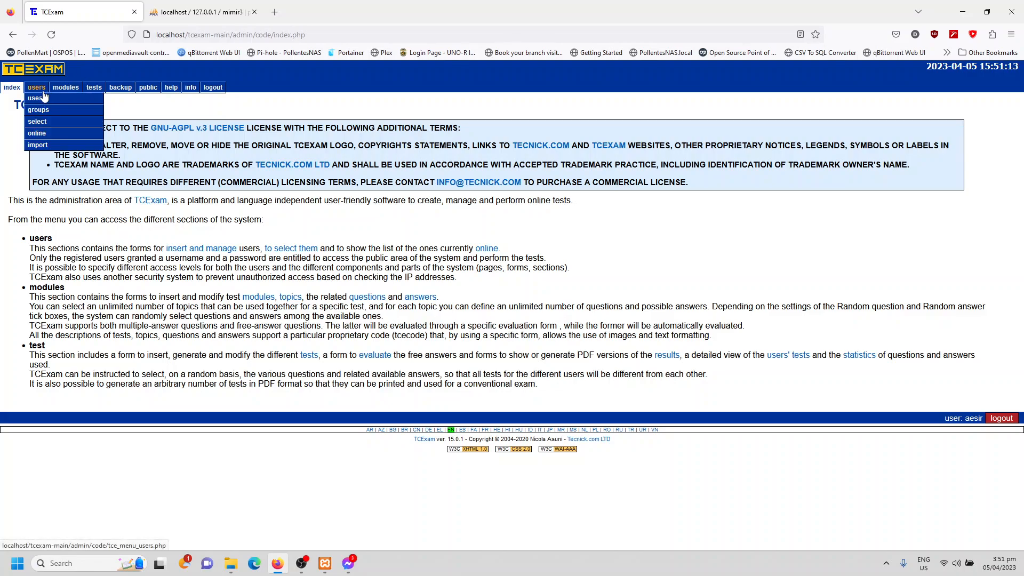
mouse_move(57, 94)
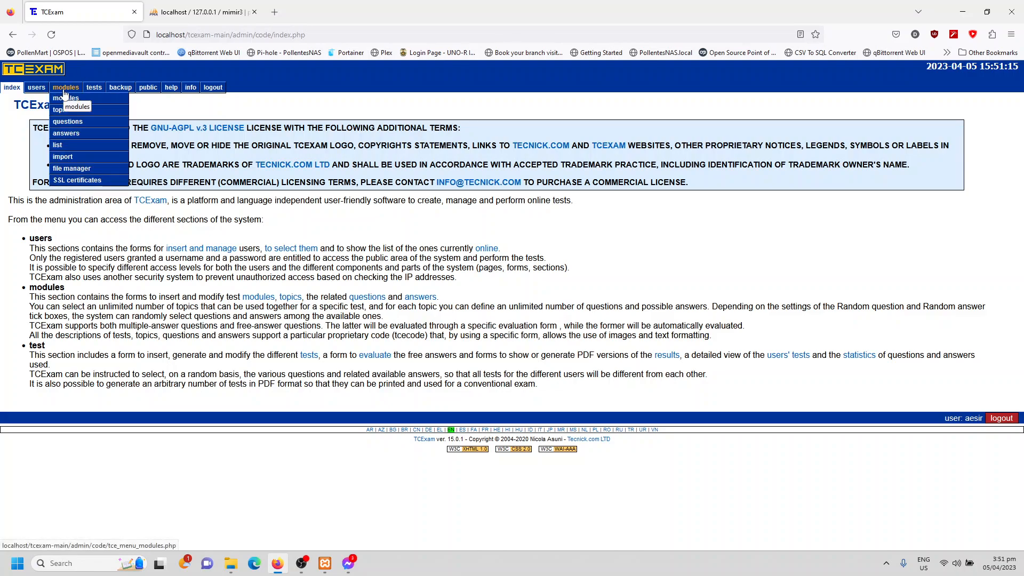
left_click(64, 89)
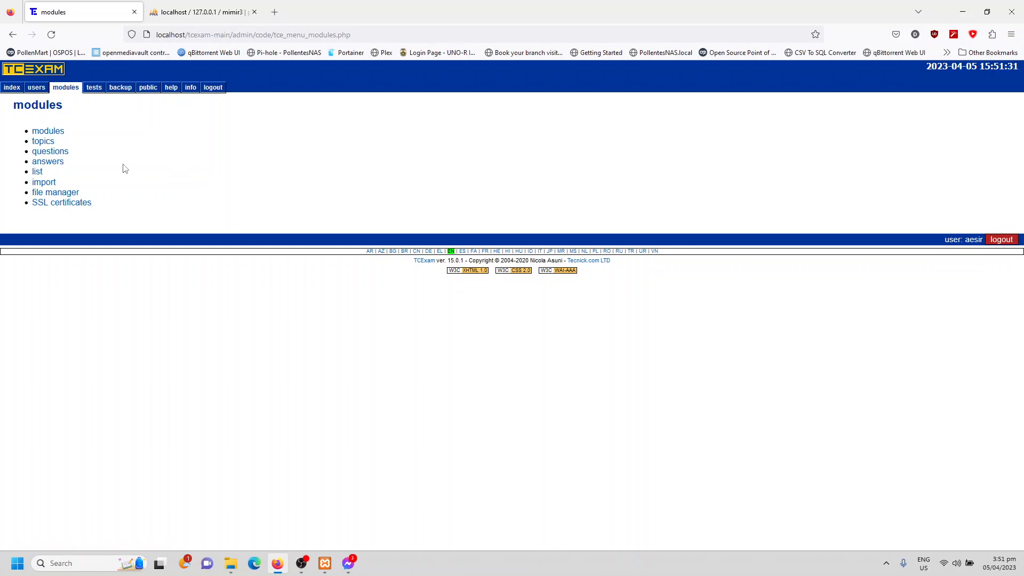
left_click(47, 131)
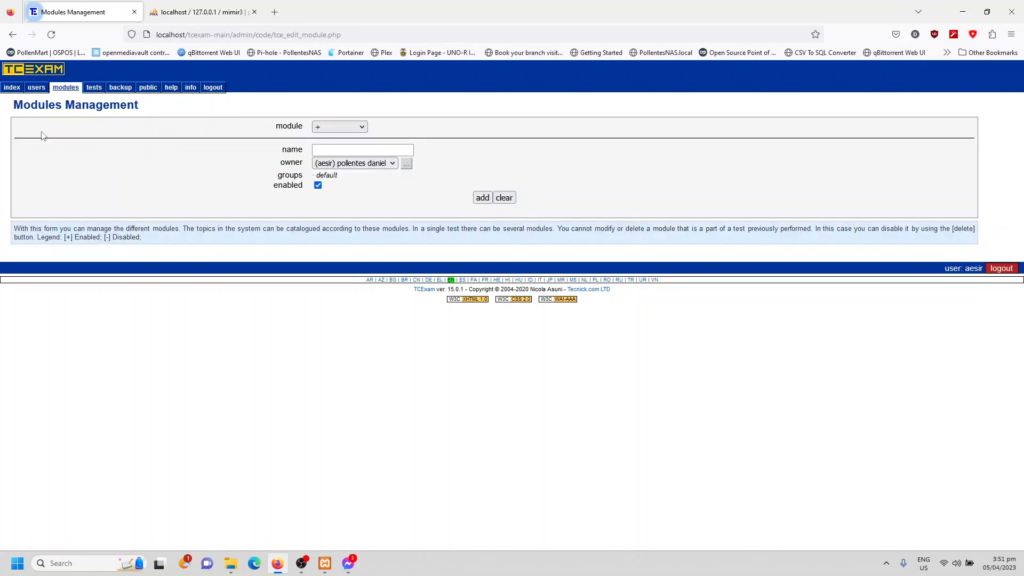
left_click(342, 128)
left_click(355, 143)
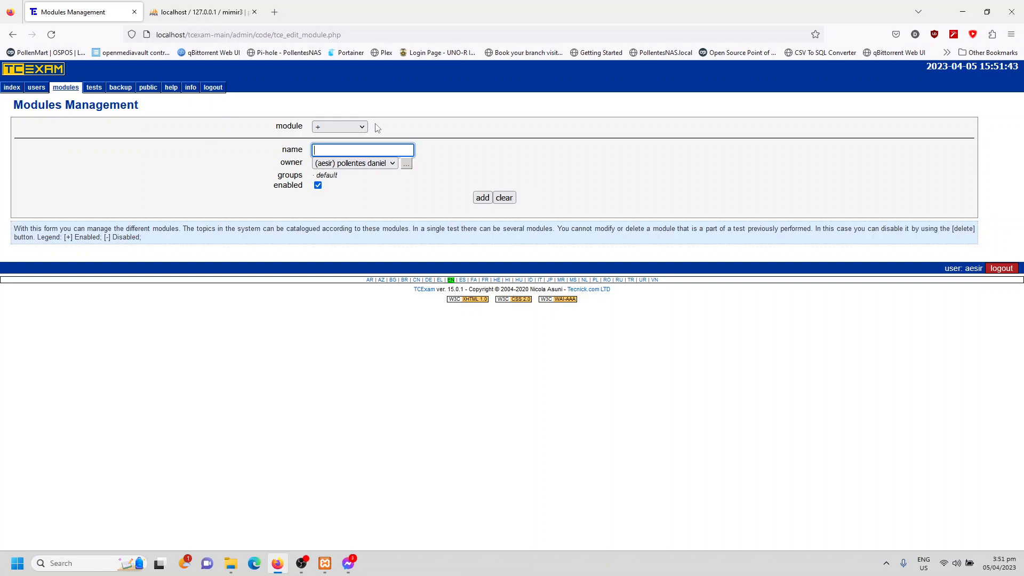
- Add an enabled module named "Steel Design" with the aesir account as its owner
type("Steel Design")
left_click(463, 121)
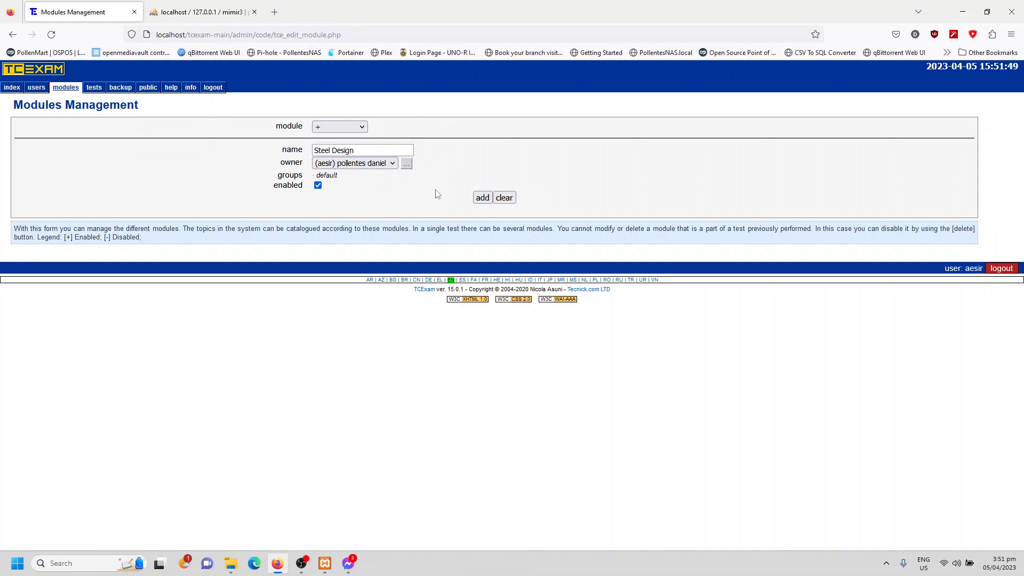
left_click(369, 167)
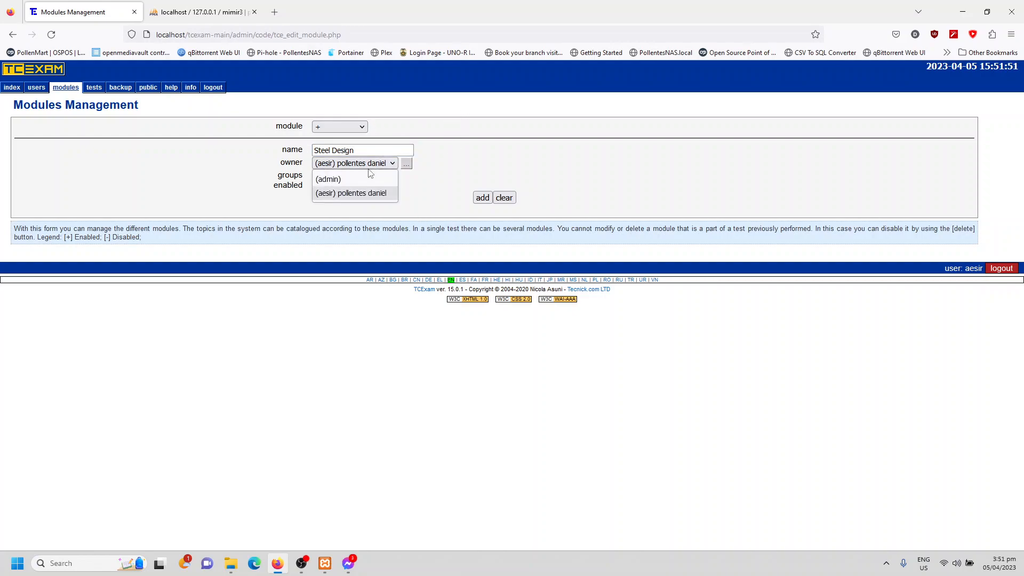
left_click(438, 174)
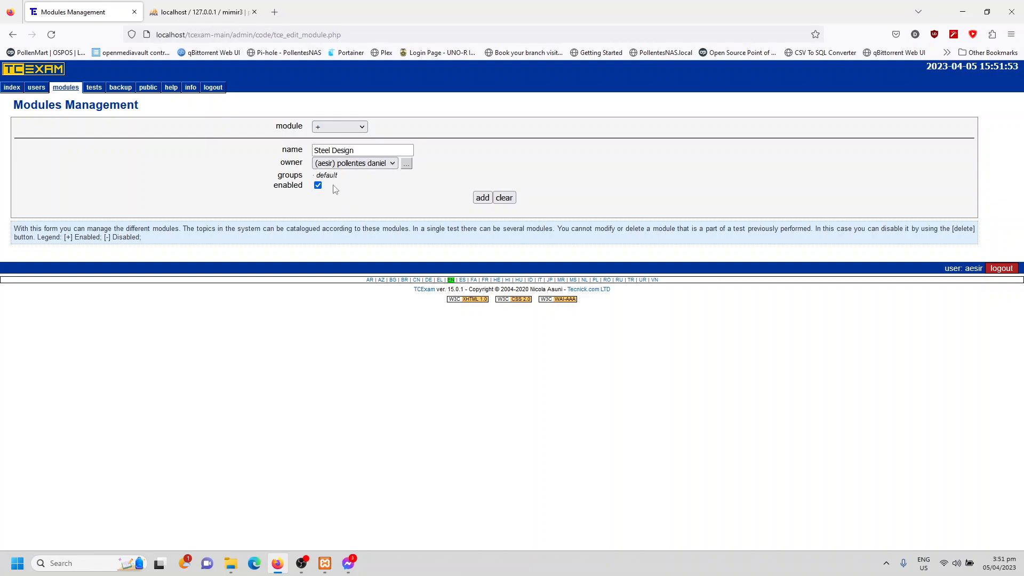
left_click(481, 199)
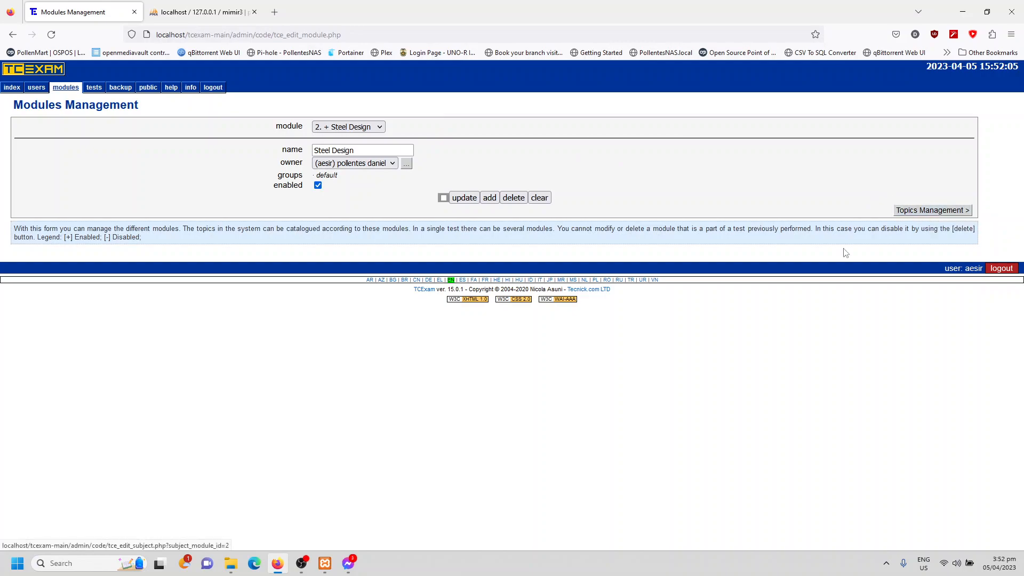
left_click(302, 565)
left_click(302, 565)
left_click(302, 565)
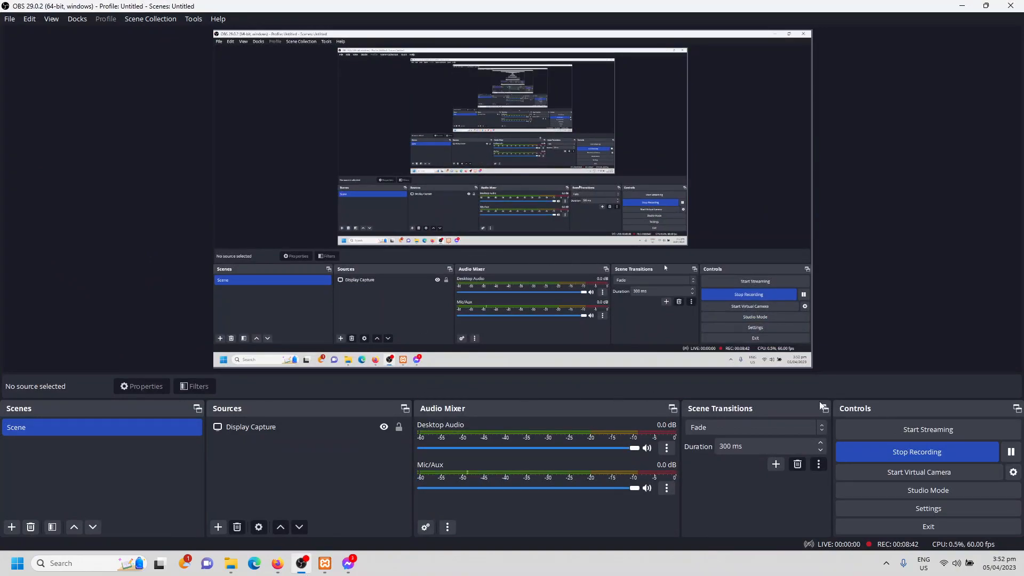
left_click(1011, 452)
left_click(1012, 451)
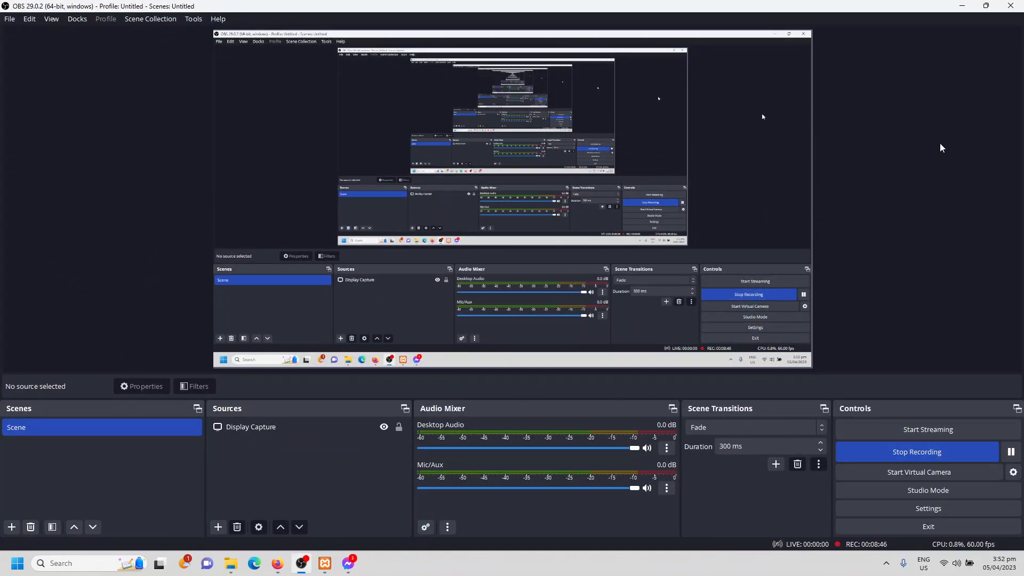
left_click(962, 6)
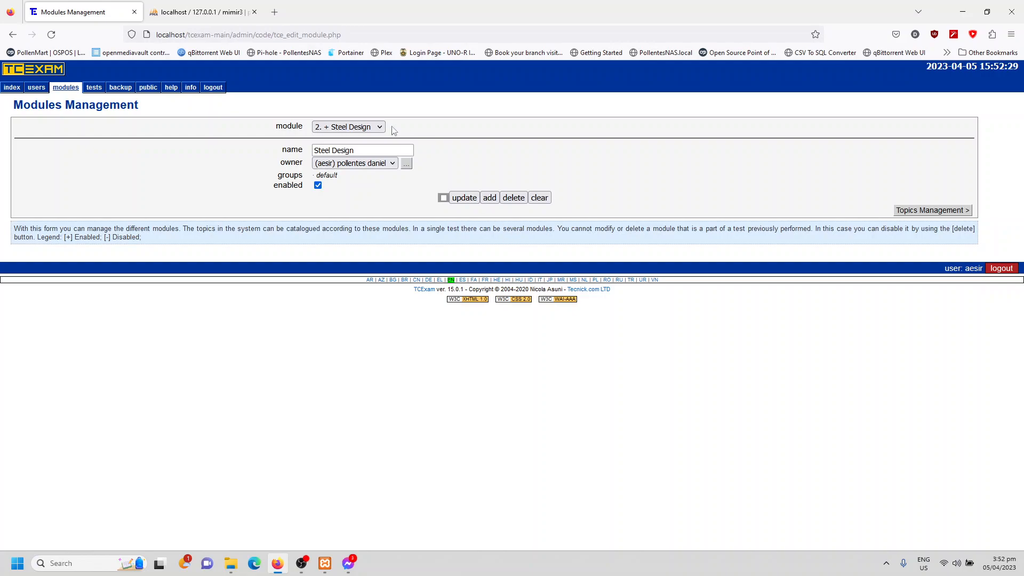
- Open Topics Management for the Steel Design module and view picture 4 from the TCexam pictures folder
left_click(912, 213)
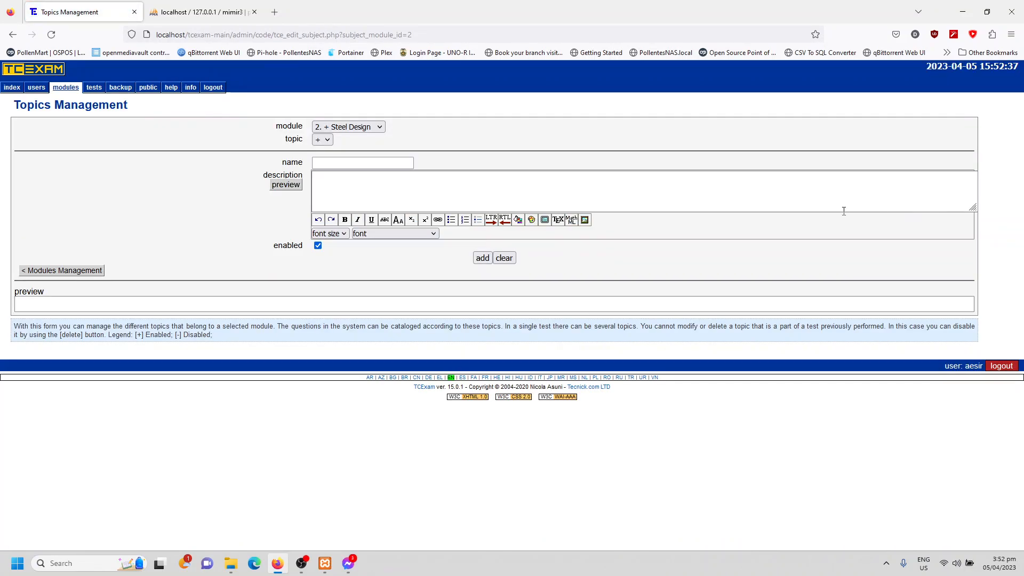
left_click(341, 165)
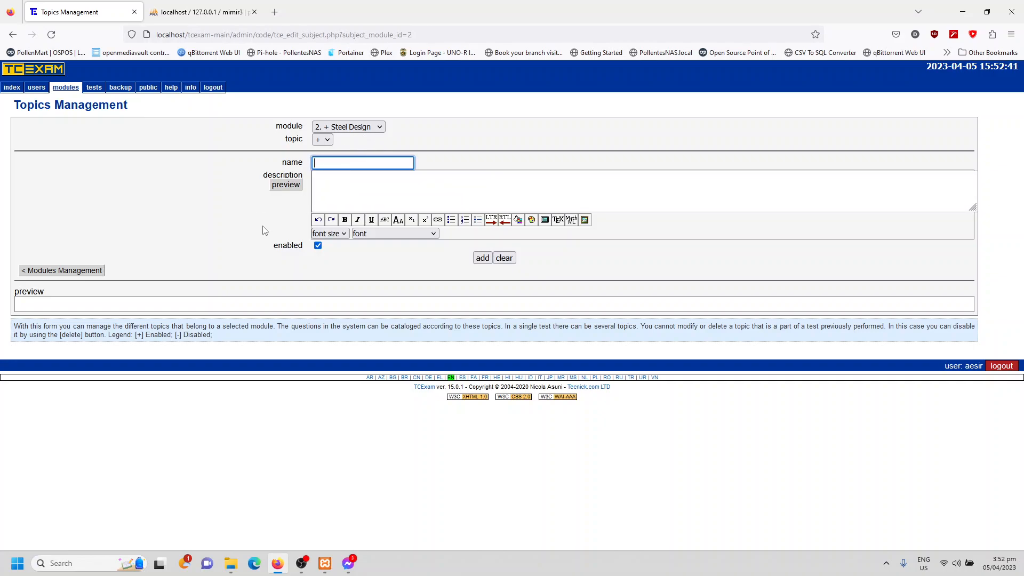
left_click(231, 566)
left_click(224, 239)
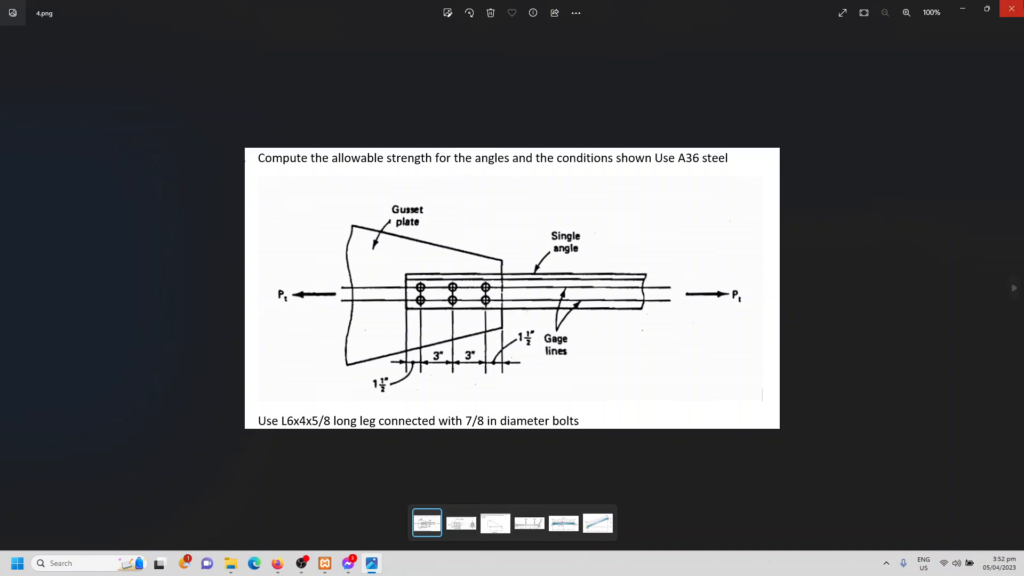
left_click(1012, 8)
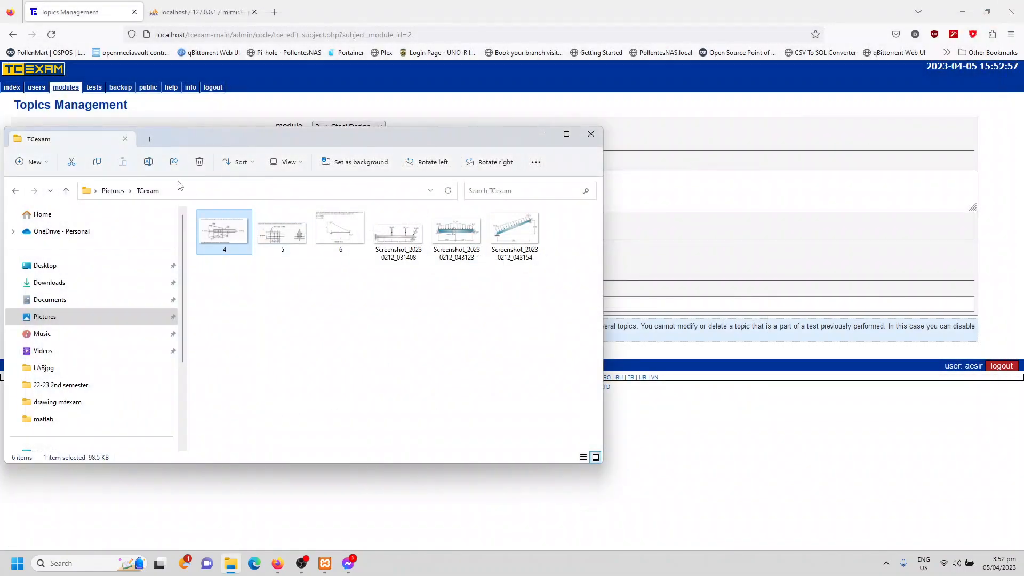
left_click(623, 99)
- Name the new Steel Design topic "Design of Tension Members"
left_click(363, 162)
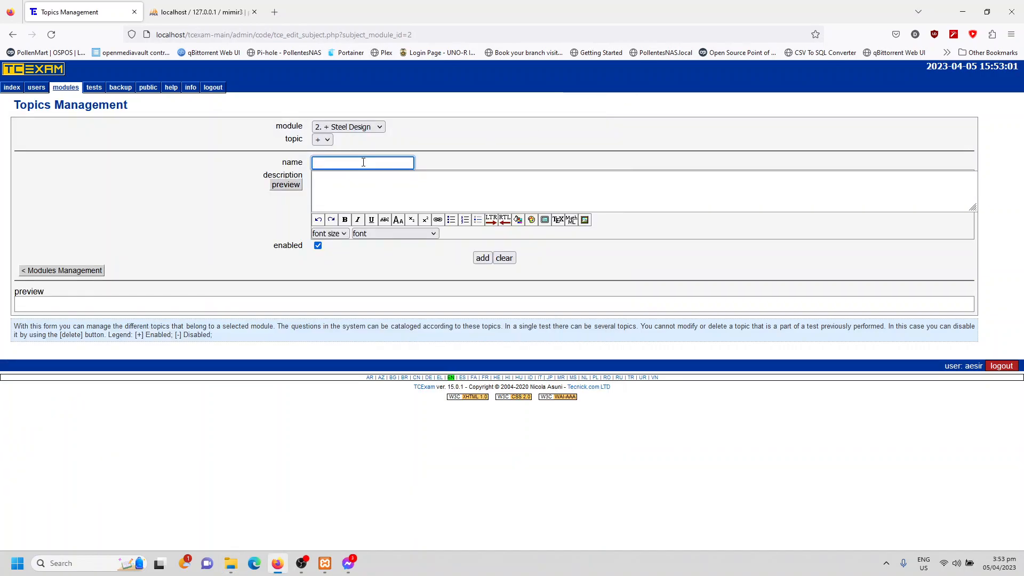
type("Design of Tens")
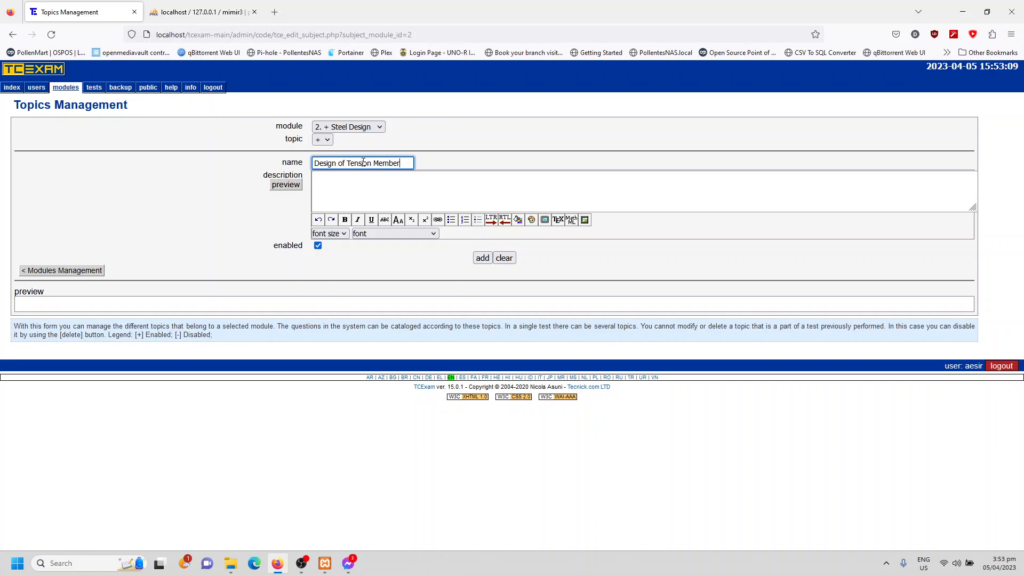
- Describe the topic as "THis Chapter is dealing in the design of Steel members under tension." and add it to the module
left_click(387, 199)
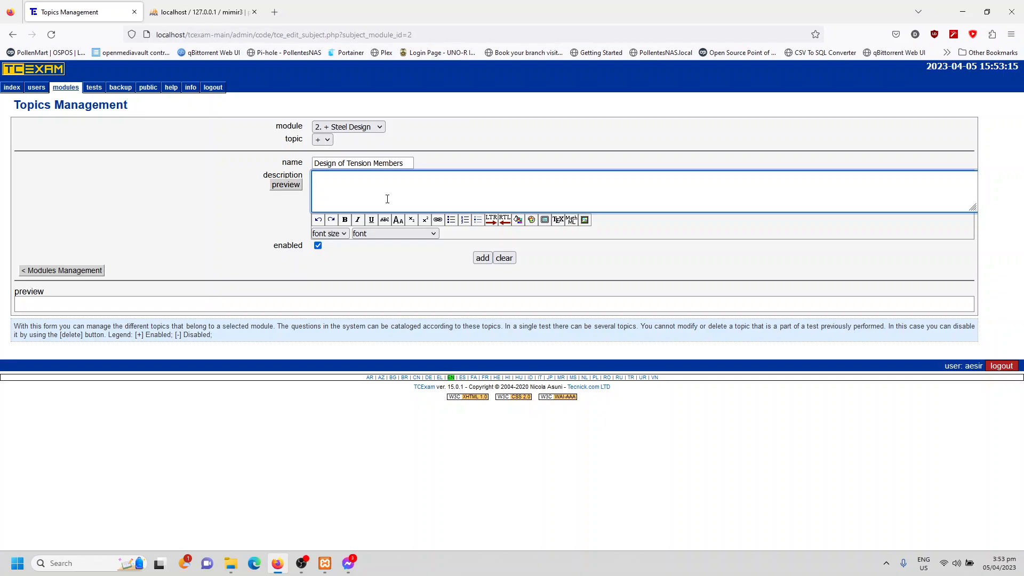
type("THis Chapter is dealing in the design of Steel")
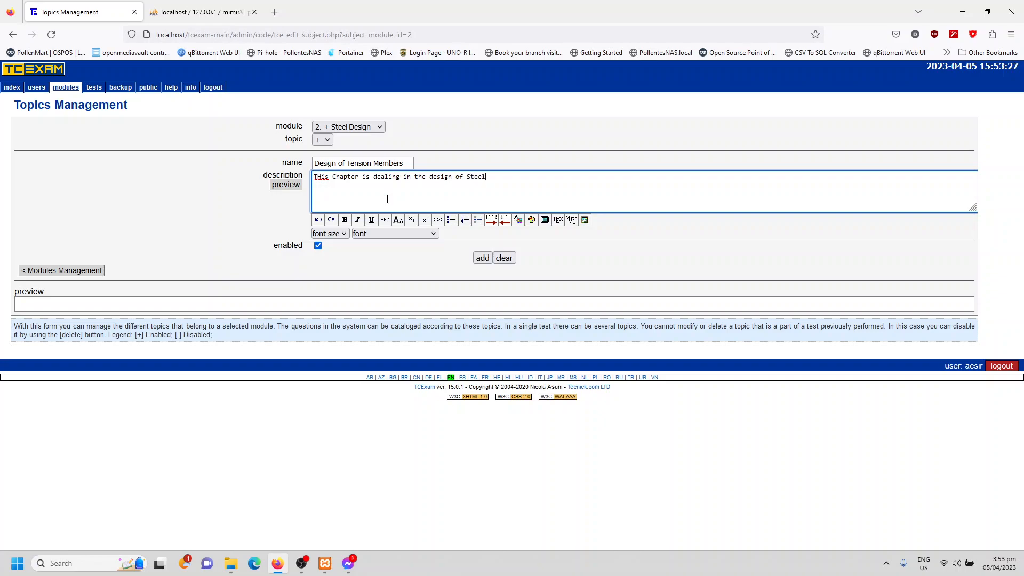
type("ers under tension.")
left_click(478, 261)
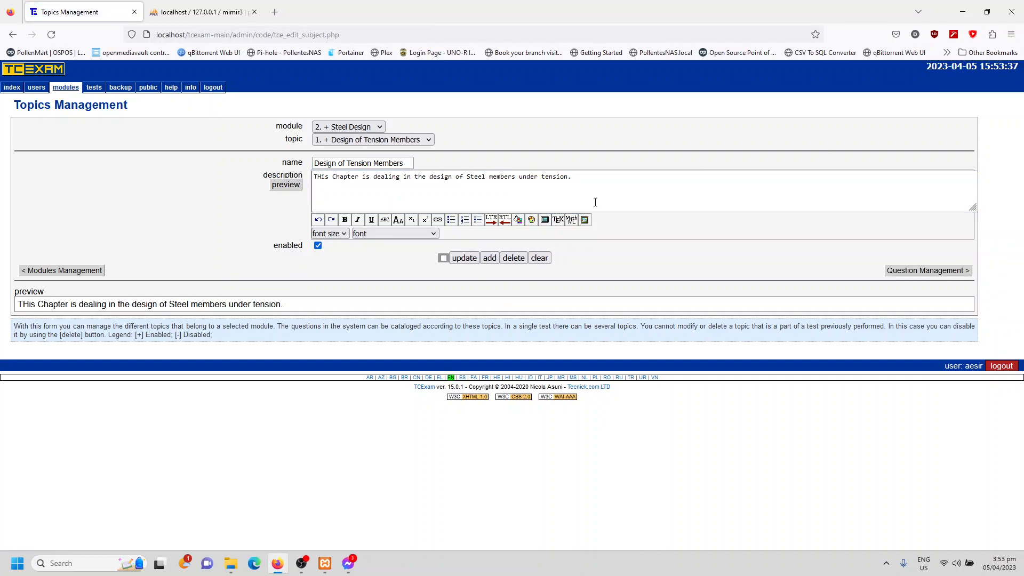
- Open Question Management for the Design of Tension Members topic and check its module, topic and question selections
left_click(358, 141)
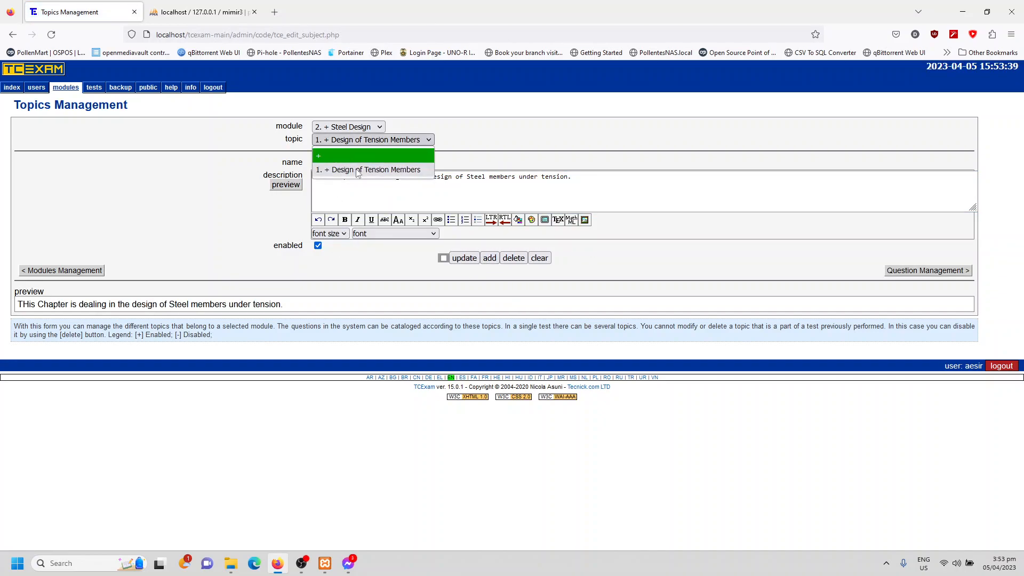
left_click(376, 170)
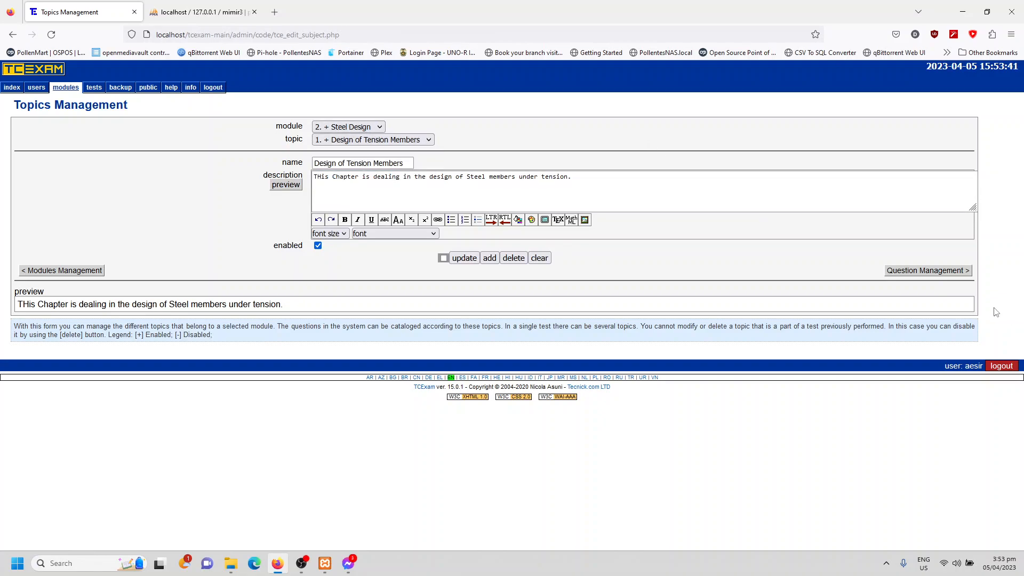
left_click(927, 274)
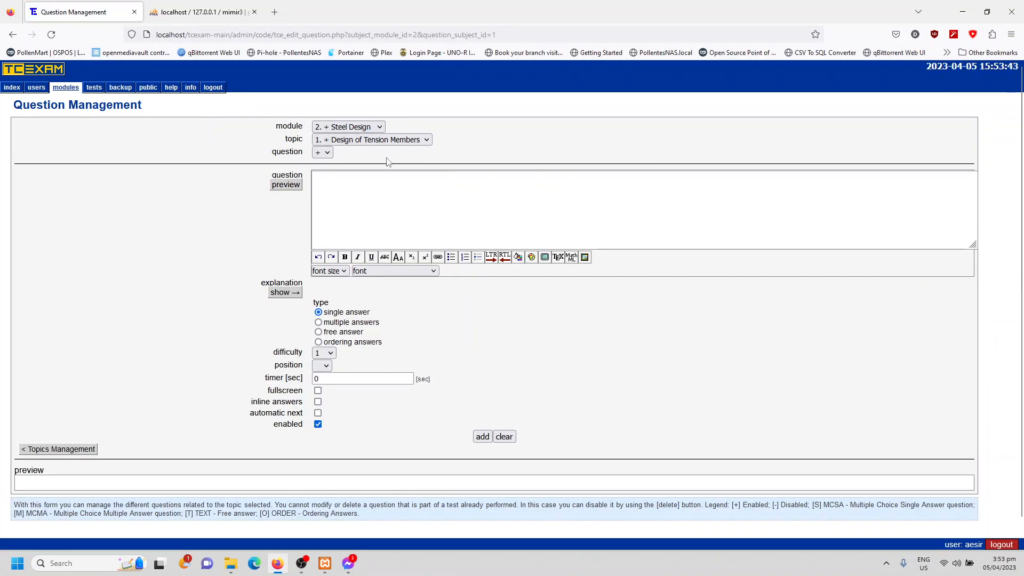
left_click(323, 153)
left_click(319, 171)
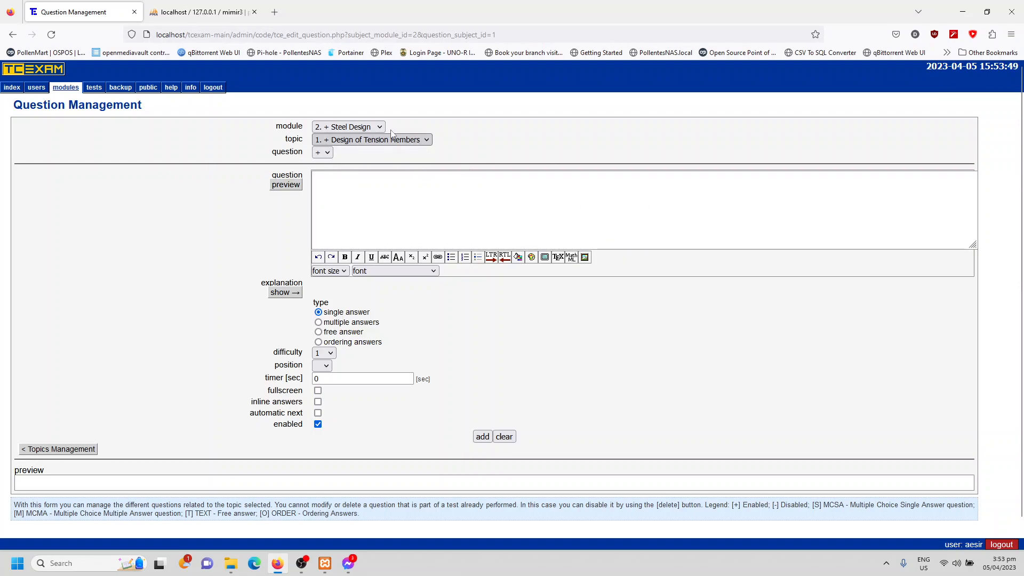
left_click(366, 131)
left_click(366, 137)
left_click(398, 140)
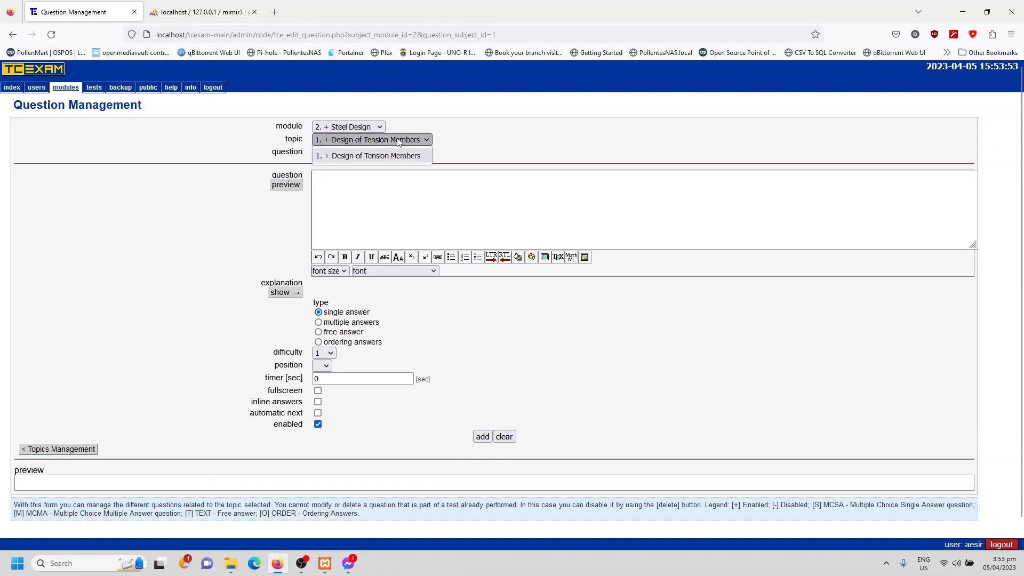
left_click(499, 140)
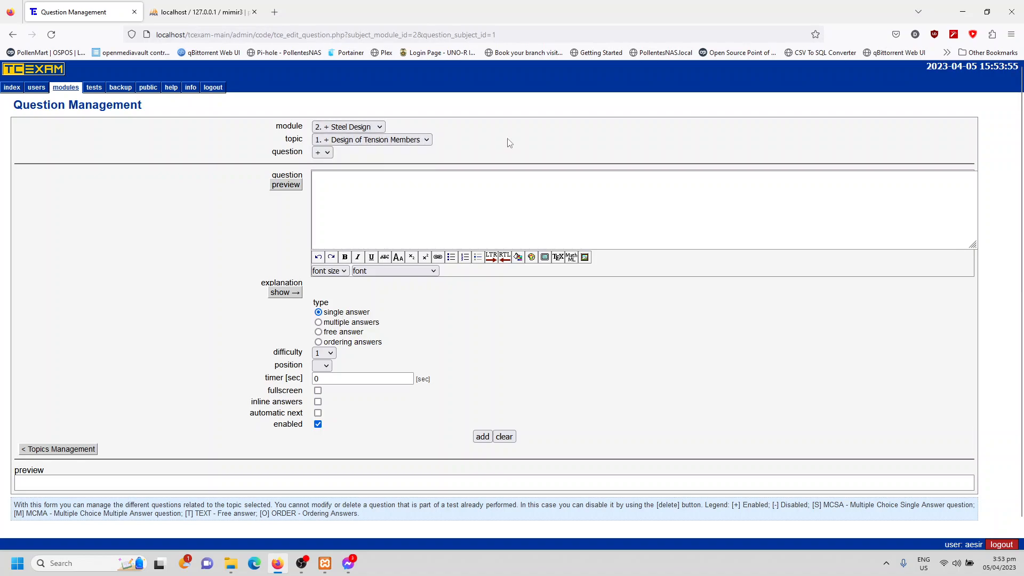
- Upload 4.png from the TCexam folder in Pictures as a media object for the question text
left_click(376, 205)
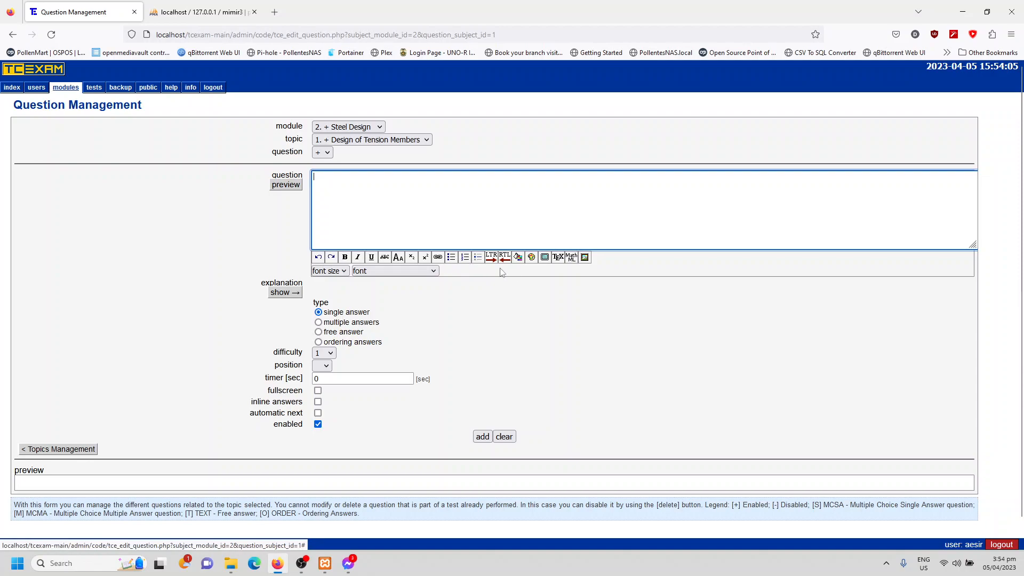
left_click(586, 258)
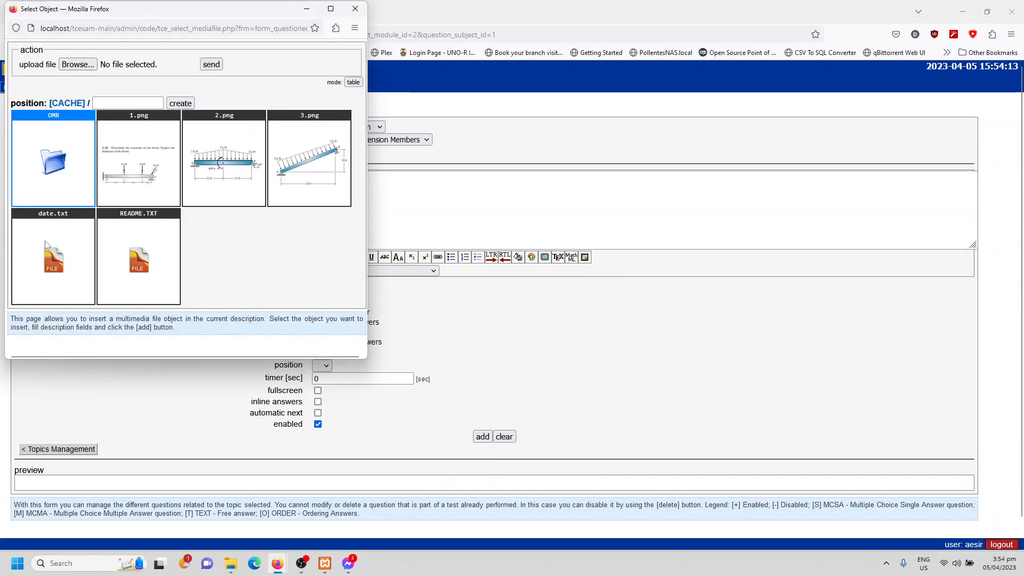
left_click_drag(219, 11, 542, 55)
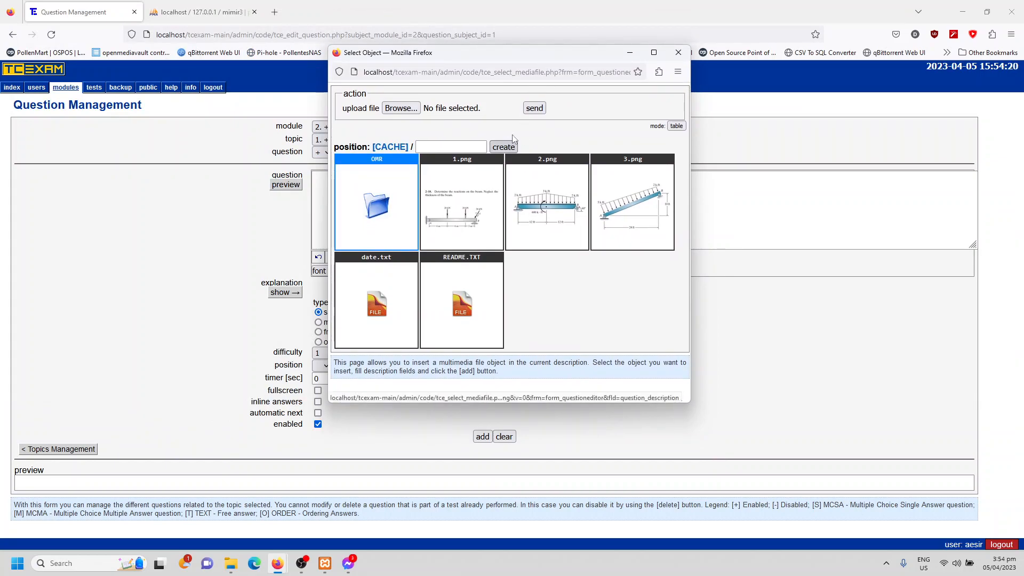
left_click(402, 112)
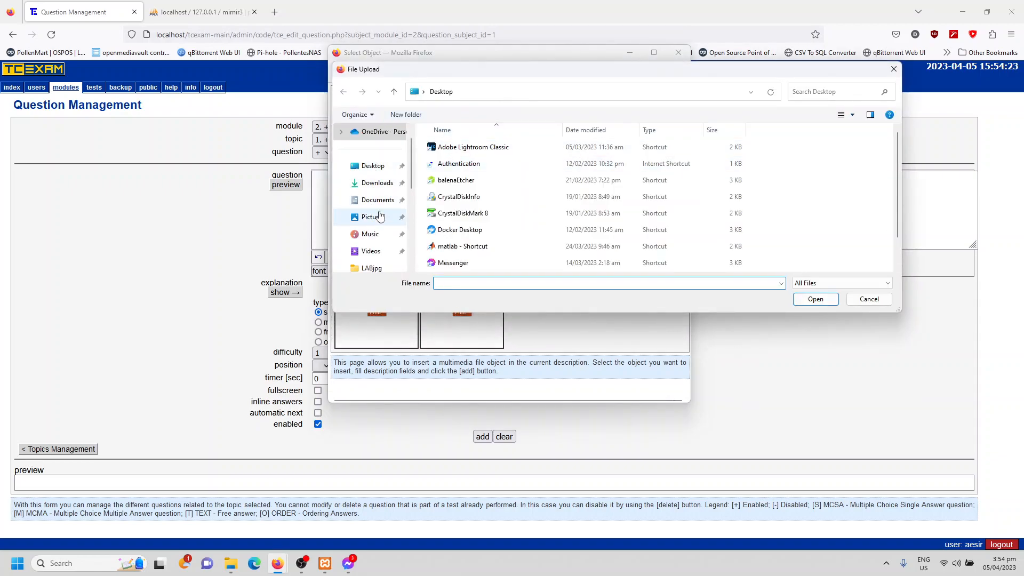
left_click(373, 216)
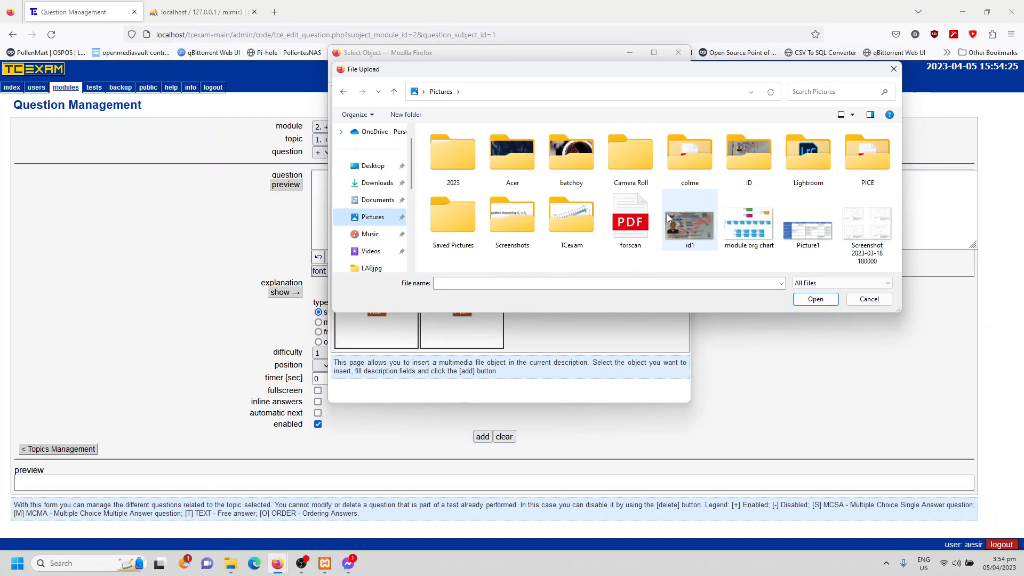
double_click(568, 216)
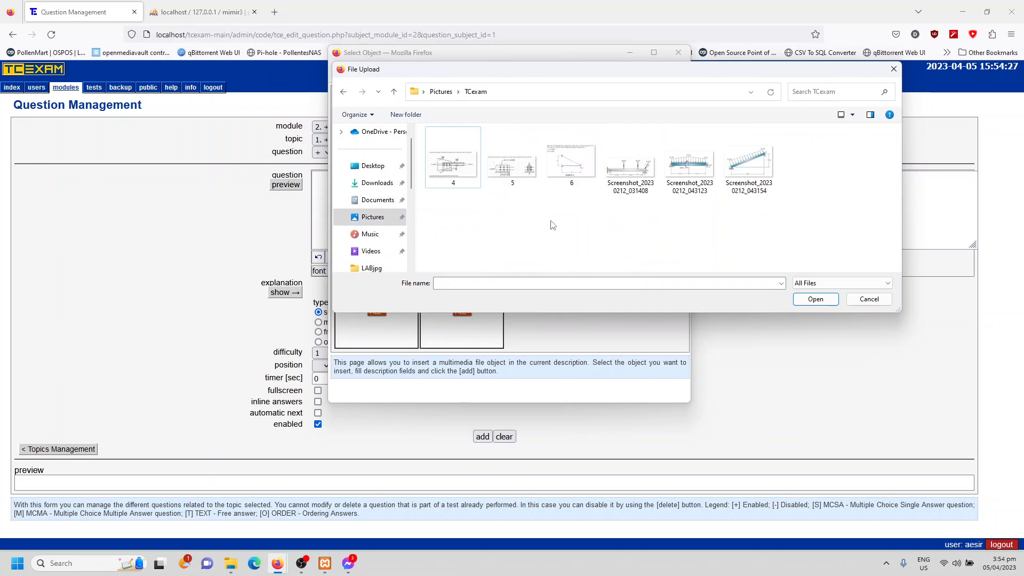
double_click(463, 175)
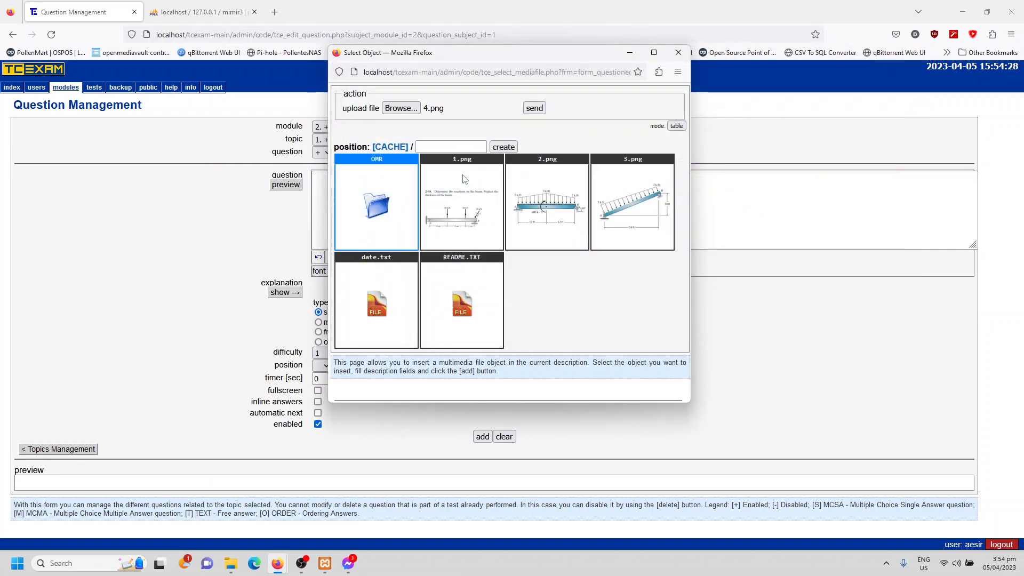
left_click(534, 108)
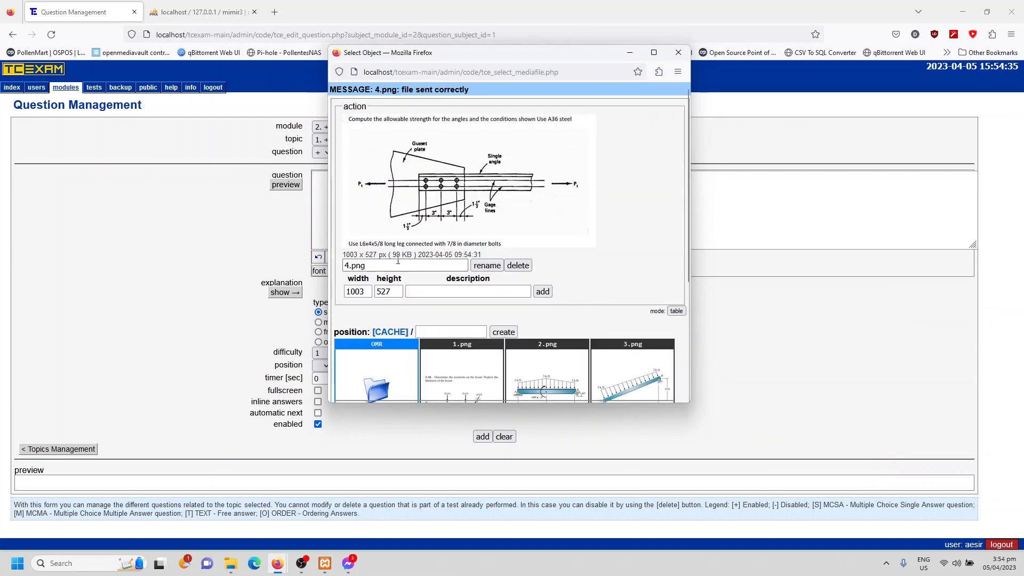
- Insert 4.png into the question text at 1003 by 527 pixels and add it as an enabled single-answer question with difficulty 1
scroll(446, 262, "down", 3)
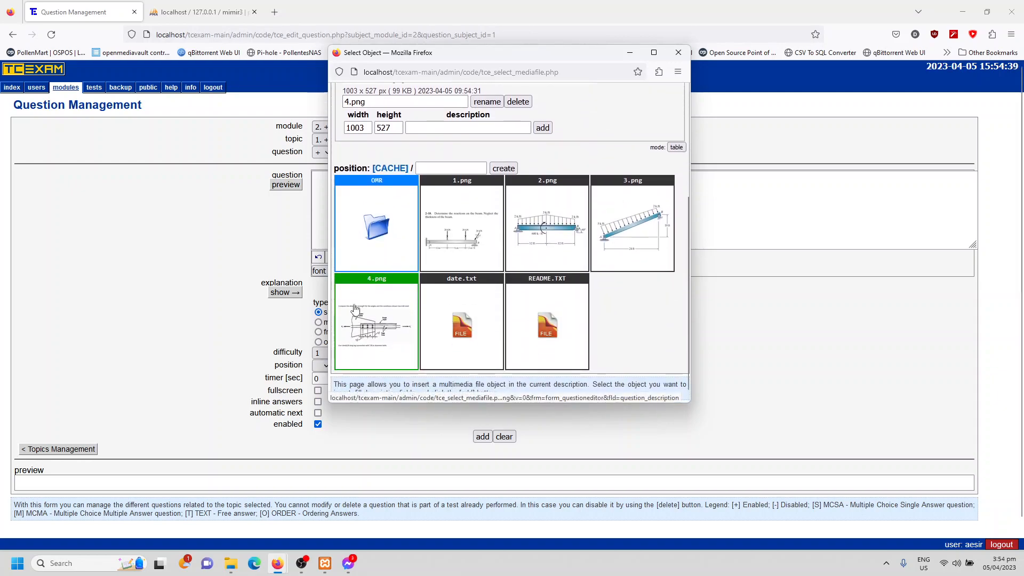
left_click(384, 313)
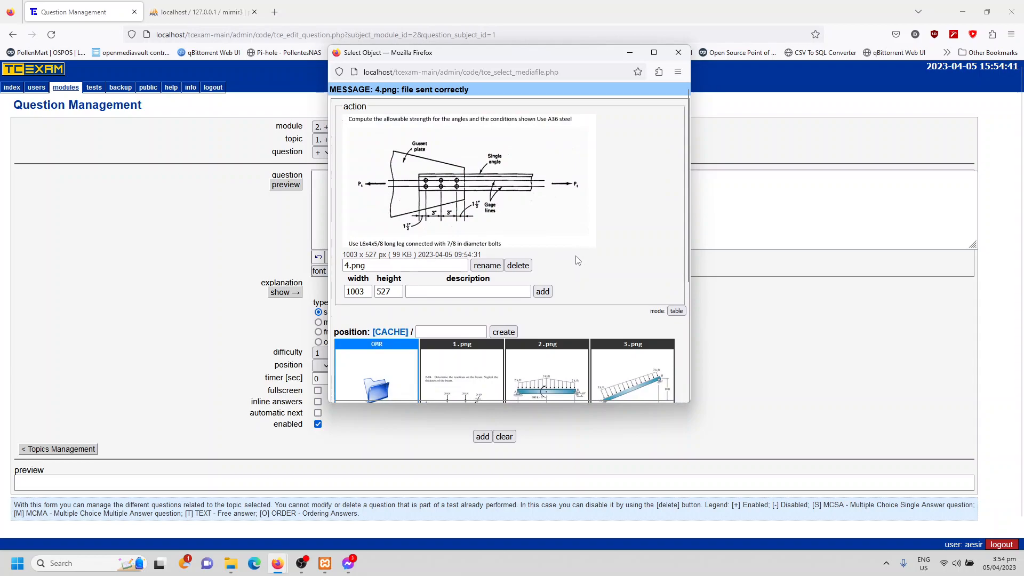
scroll(578, 260, "down", 3)
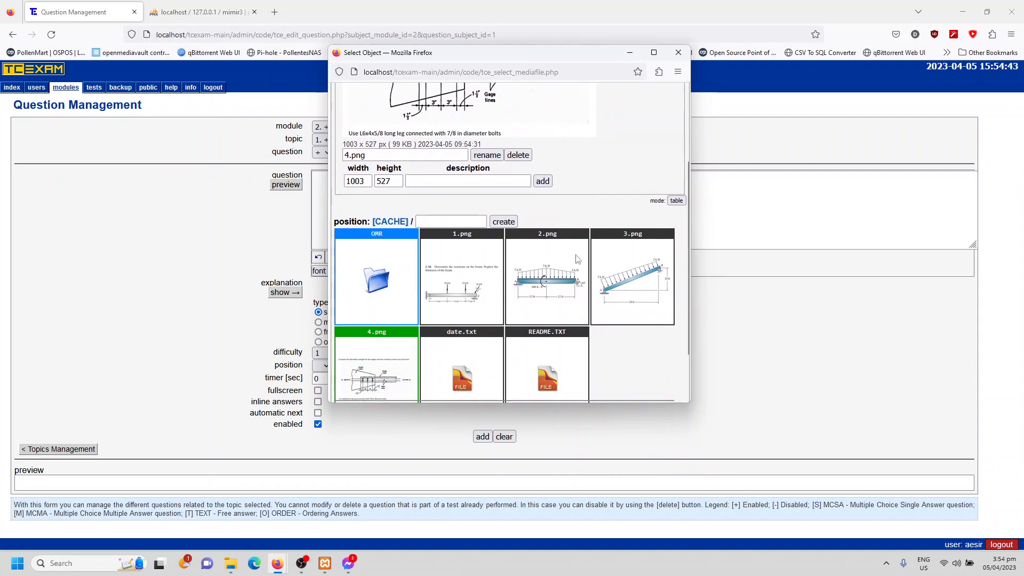
left_click(543, 156)
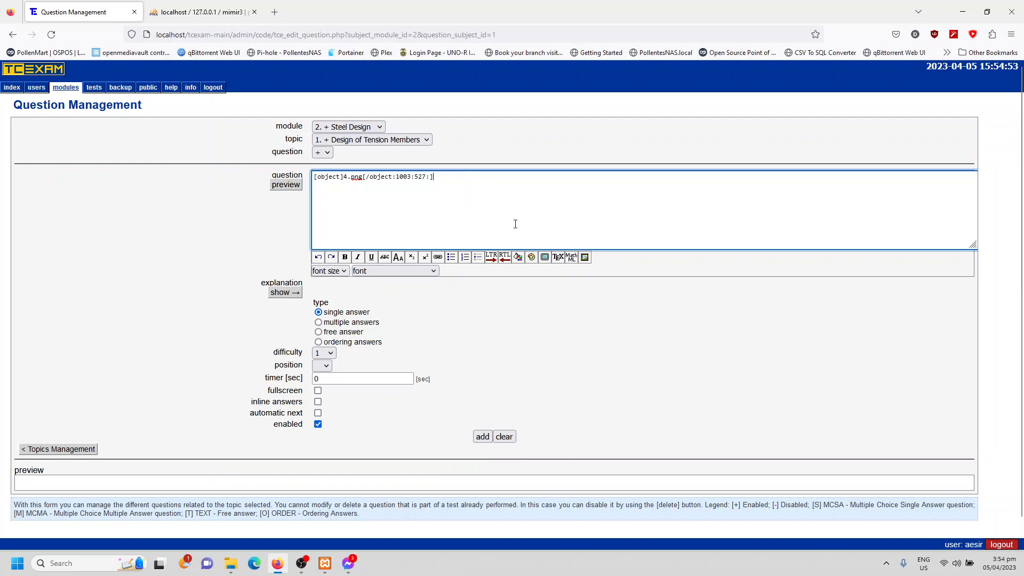
left_click(482, 436)
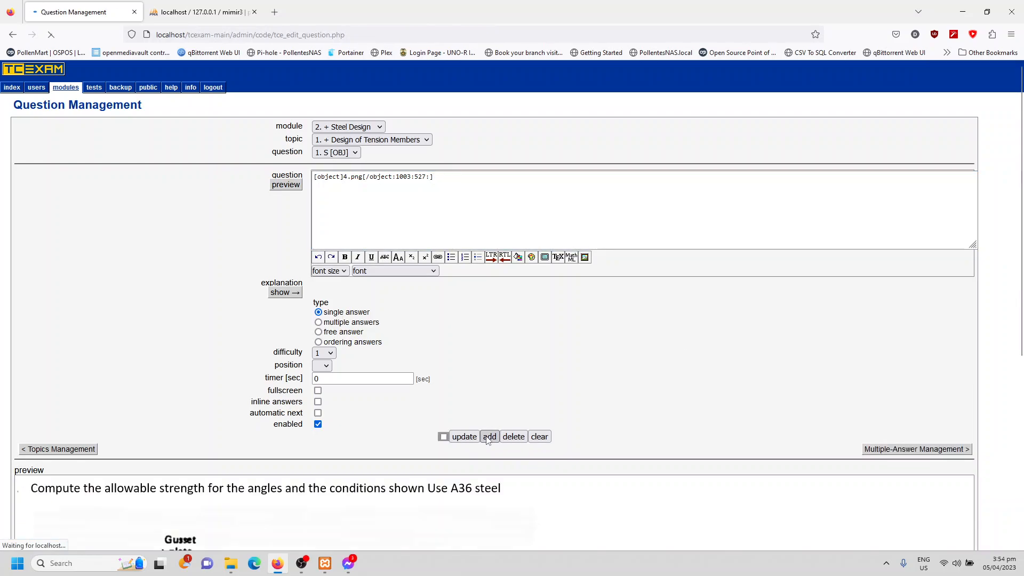
- Review the preview of the 4.png question and start a new blank question in the Design of Tension Members topic
scroll(246, 288, "down", 5)
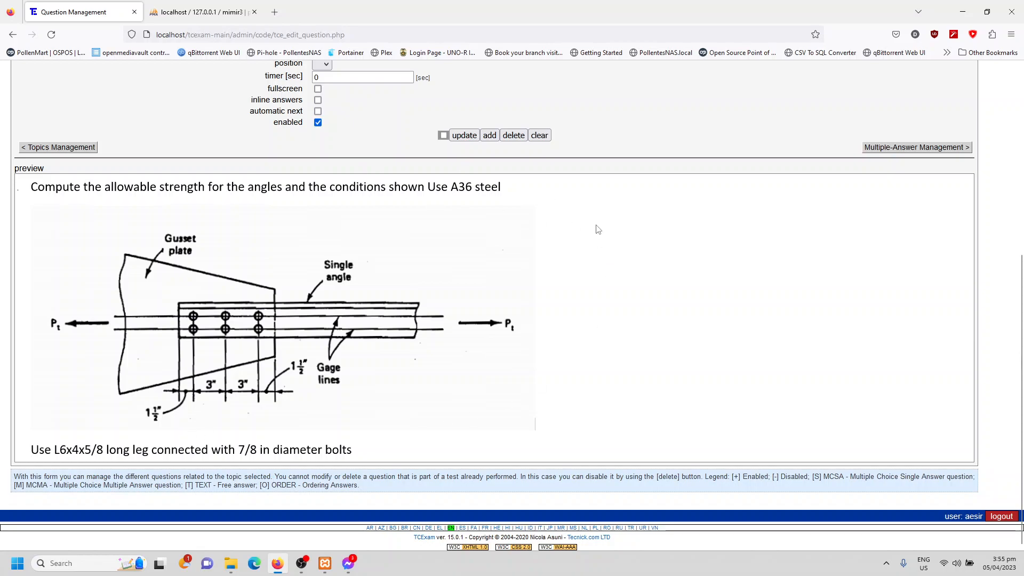
scroll(575, 228, "up", 5)
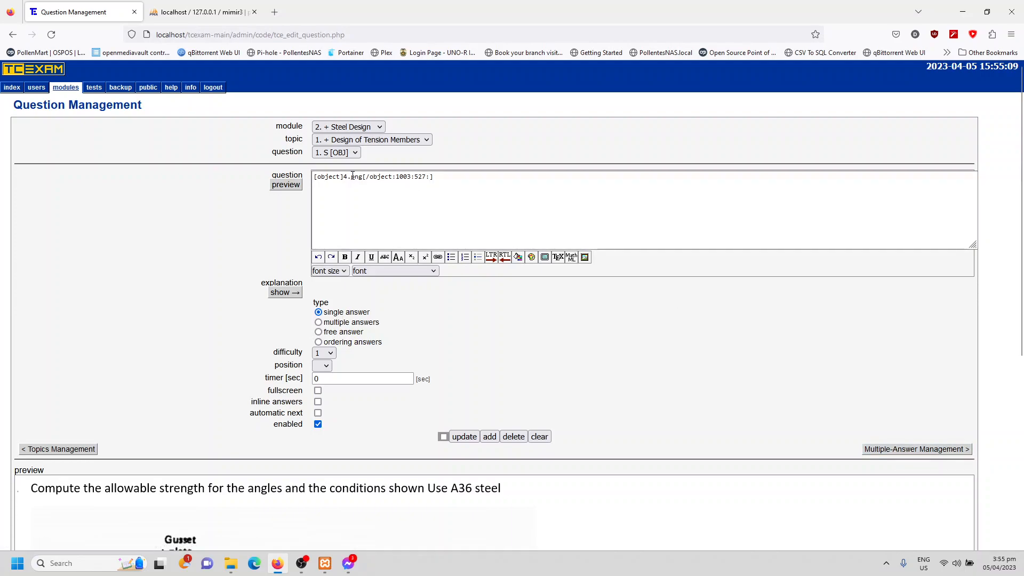
left_click(331, 153)
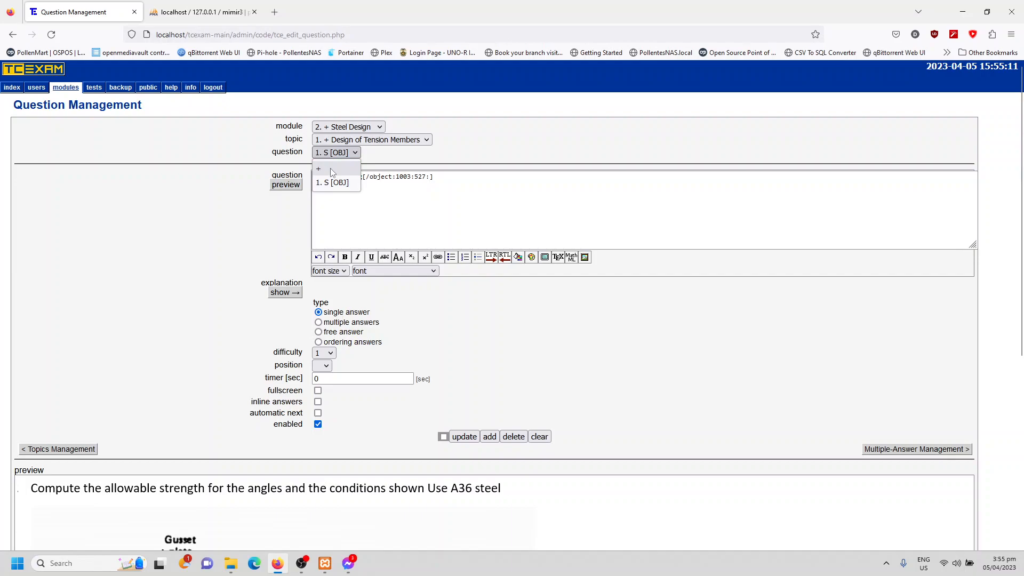
left_click(335, 154)
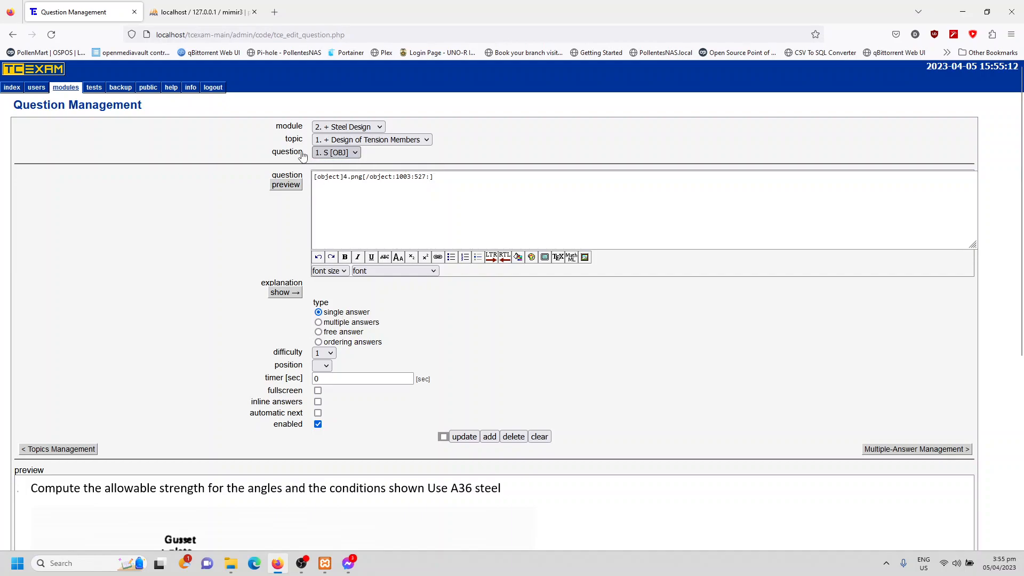
left_click(340, 155)
left_click(323, 171)
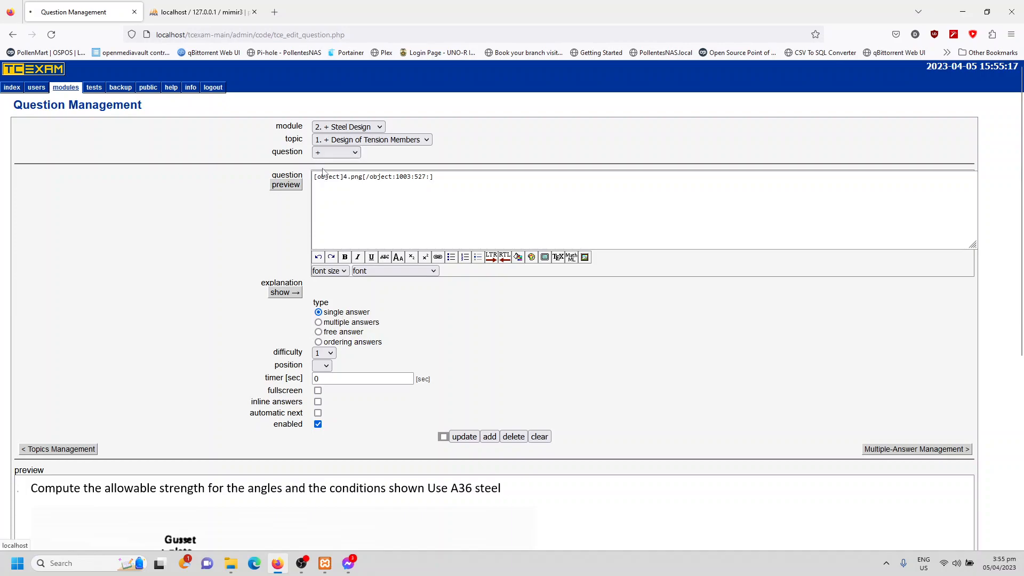
- Open the media object selector for the question text and rename image 5 in the TCexam pictures folder as fig1
left_click(585, 257)
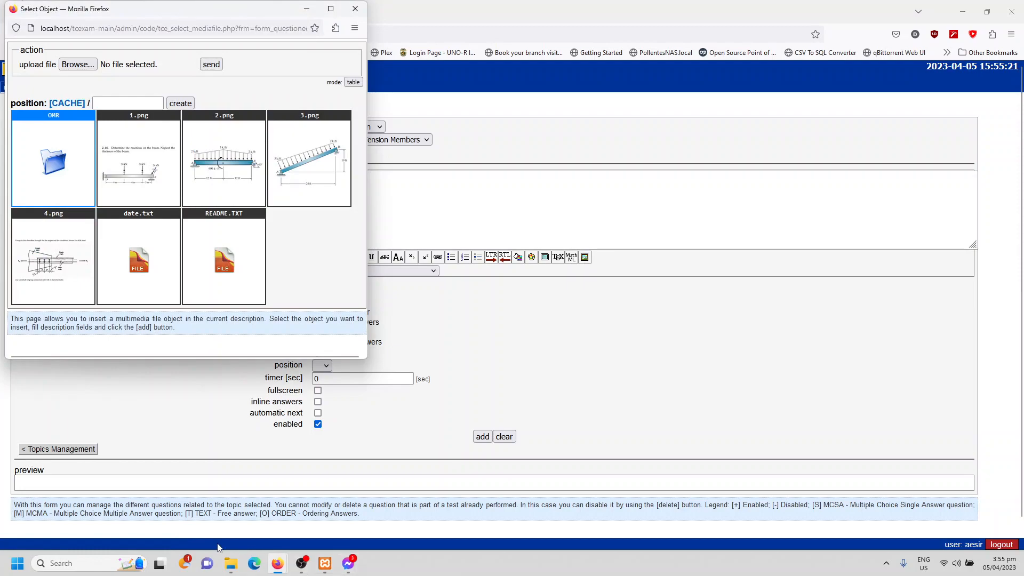
left_click(231, 563)
left_click(285, 244)
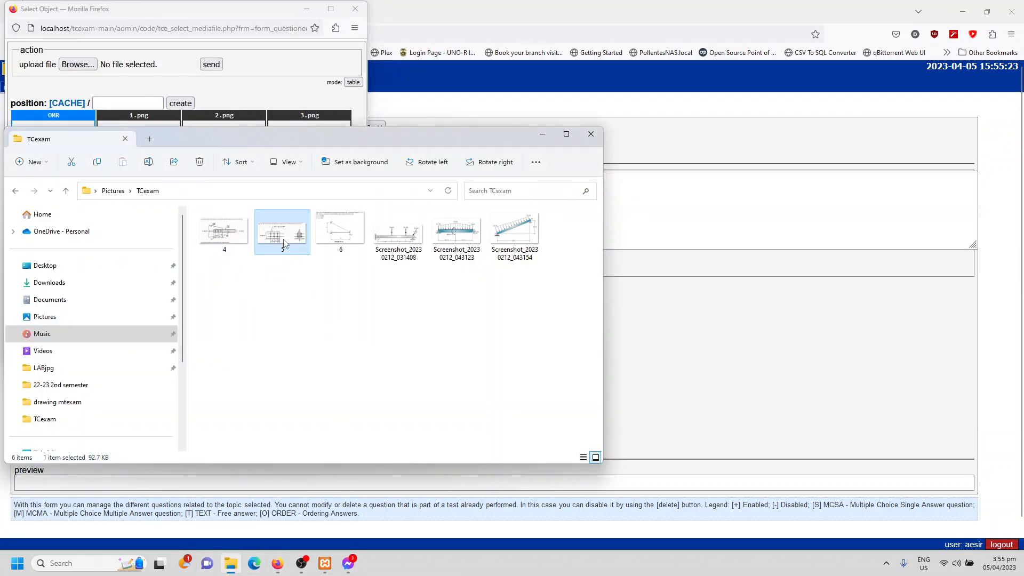
right_click(284, 244)
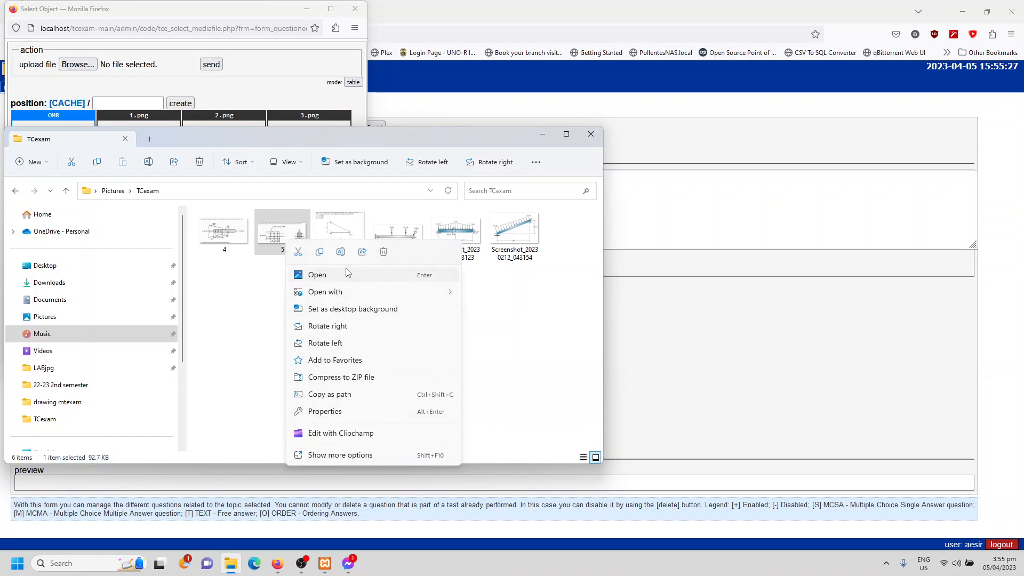
left_click(341, 252)
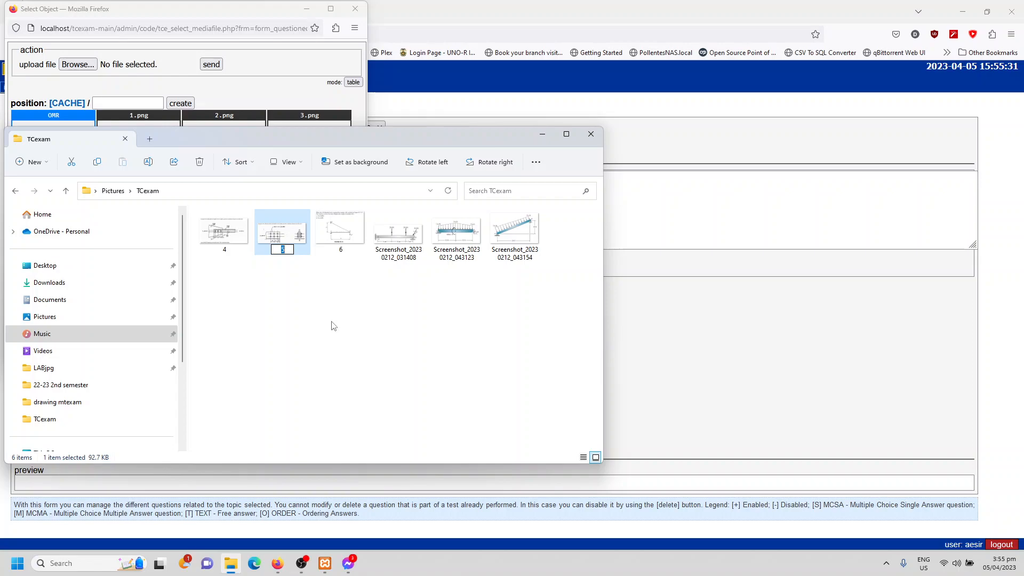
type("fig1")
key("Return")
- Rename image 6 in the TCexam pictures folder as fig2
left_click(281, 236)
right_click(281, 236)
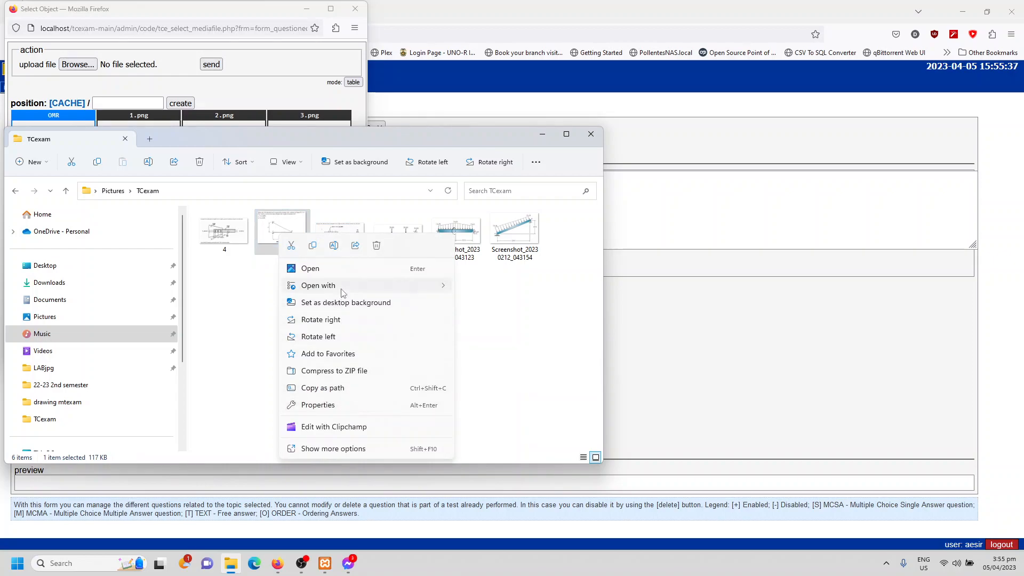
left_click(337, 246)
type("fig2")
left_click(383, 304)
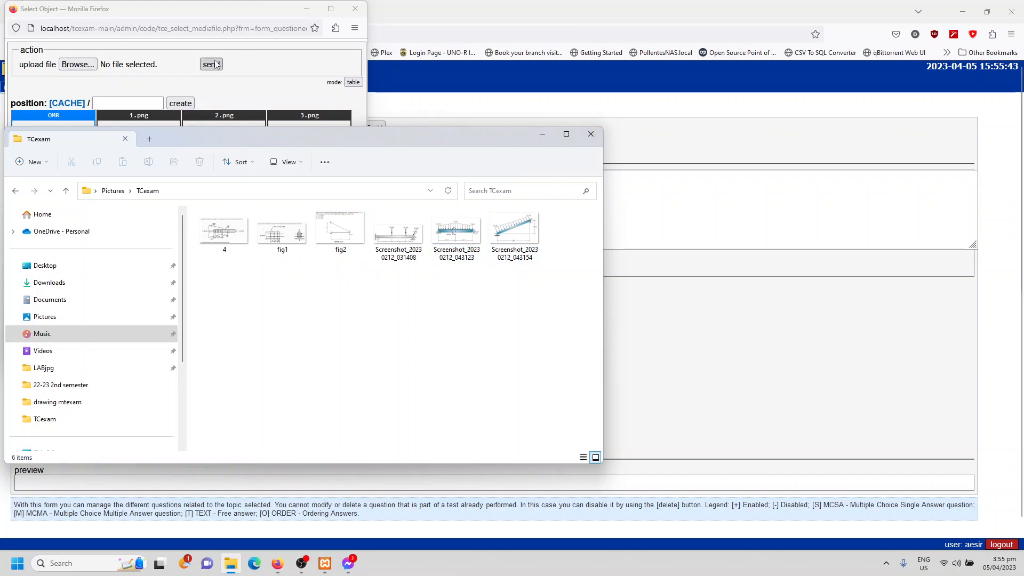
- Upload fig1.png from the TCexam folder as a media object for the question text
left_click(255, 67)
left_click_drag(181, 17, 467, 106)
left_click(364, 152)
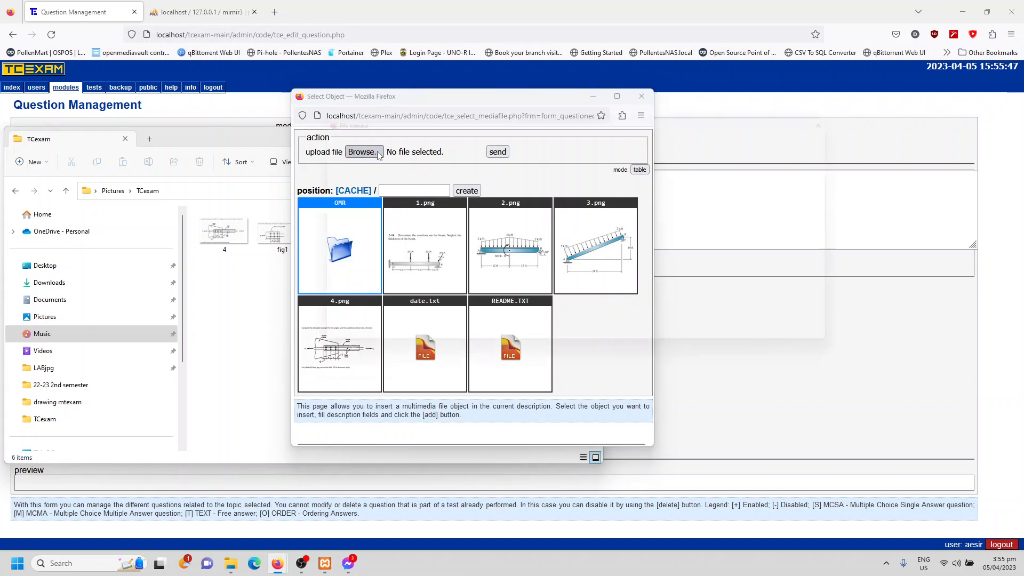
double_click(485, 224)
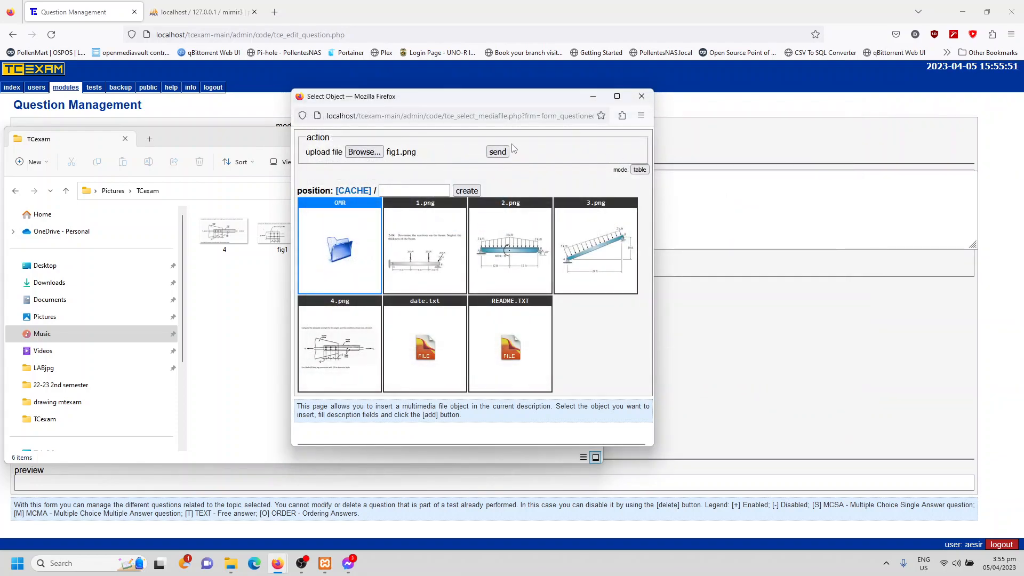
left_click(497, 152)
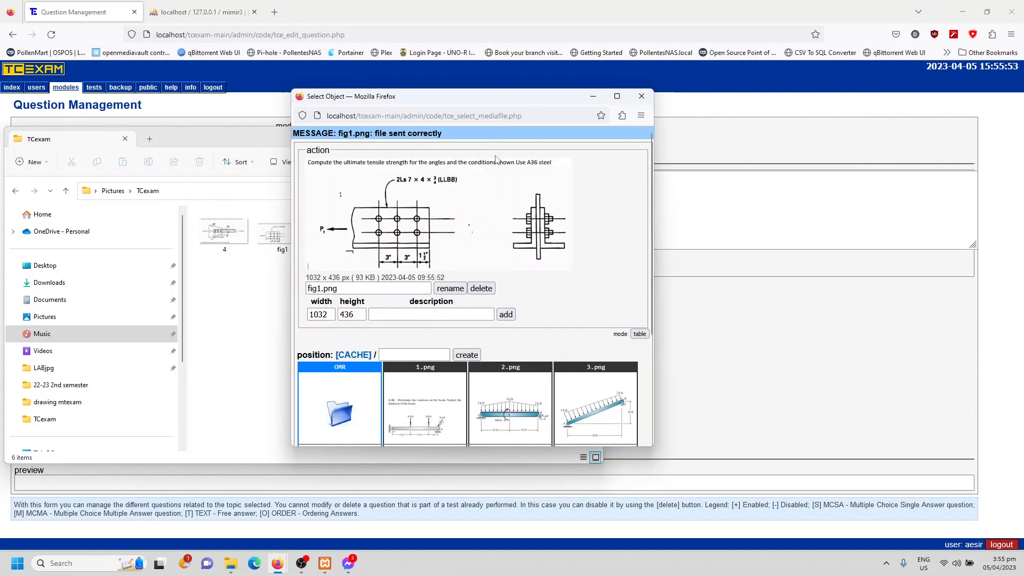
- Insert fig1.png at 1032 by 436 pixels, add it as an enabled single-answer question with difficulty 1, and check its preview
scroll(582, 275, "down", 5)
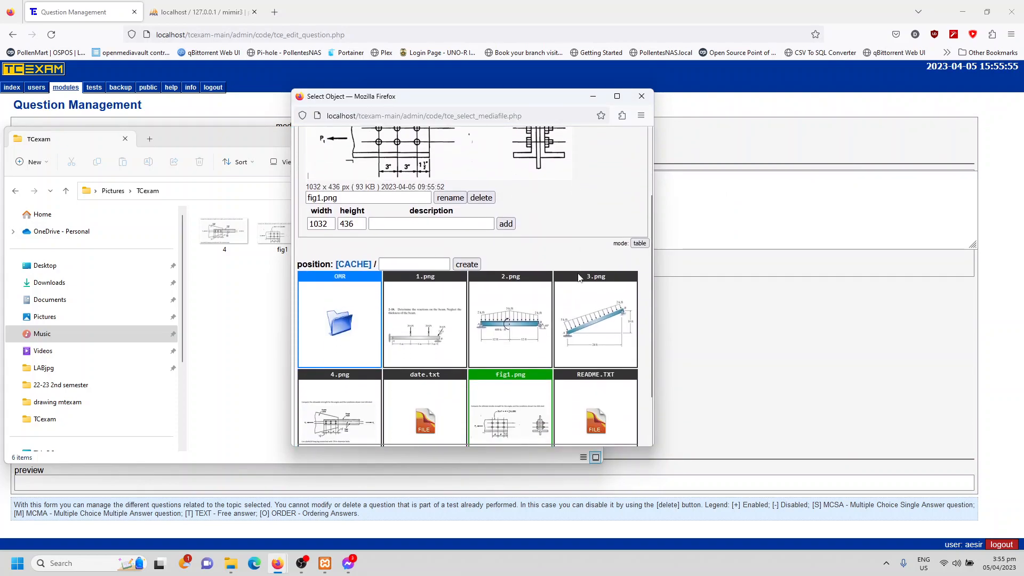
scroll(533, 283, "up", 5)
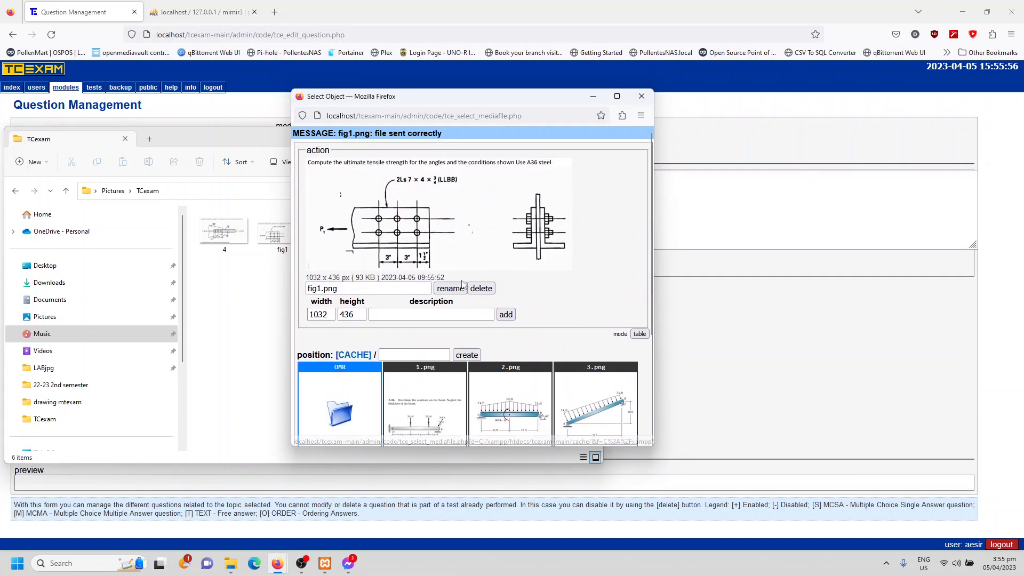
left_click(504, 316)
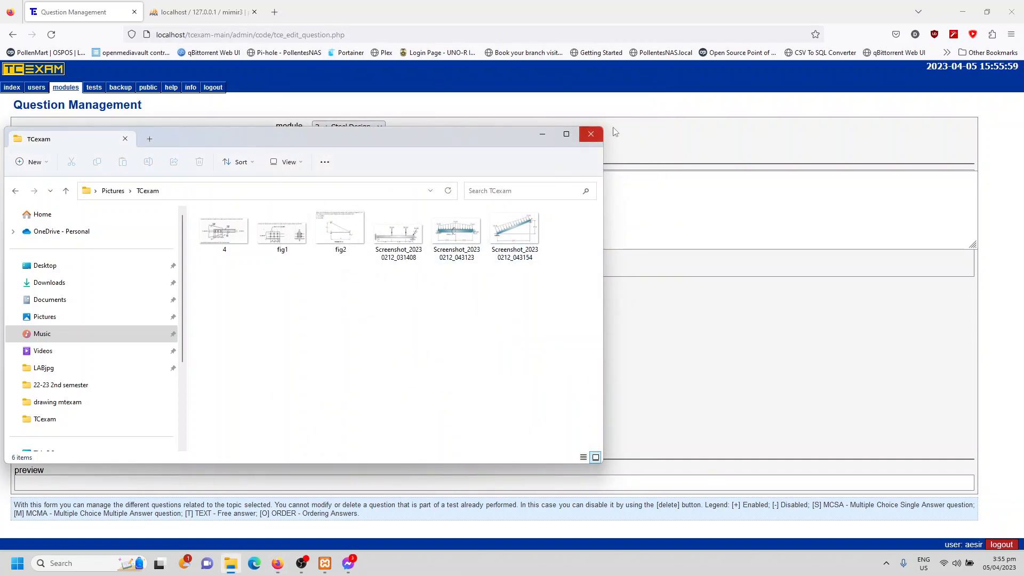
left_click(591, 133)
left_click(382, 180)
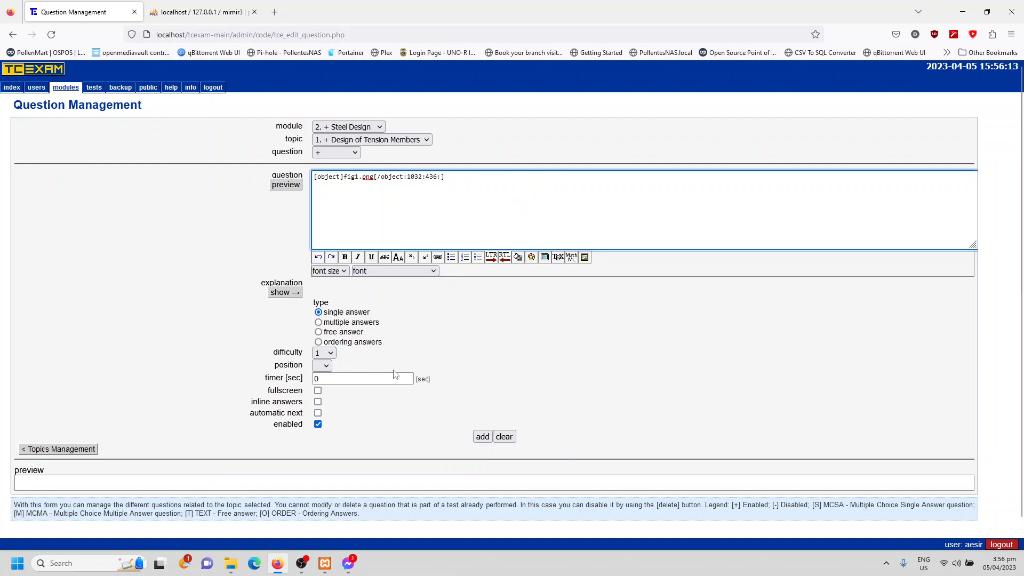
left_click(483, 436)
scroll(410, 357, "down", 4)
scroll(409, 357, "down", 1)
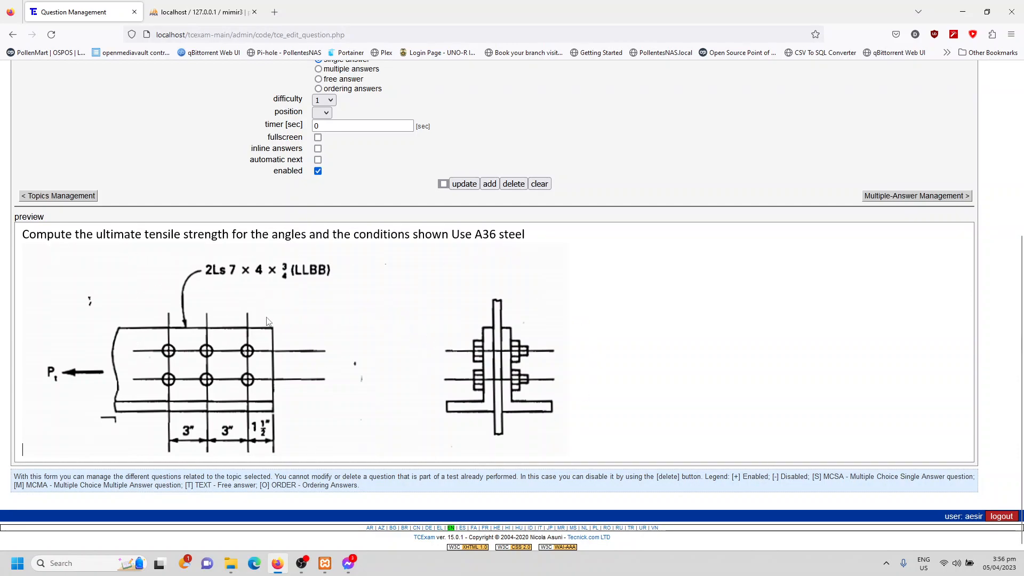
scroll(320, 325, "up", 5)
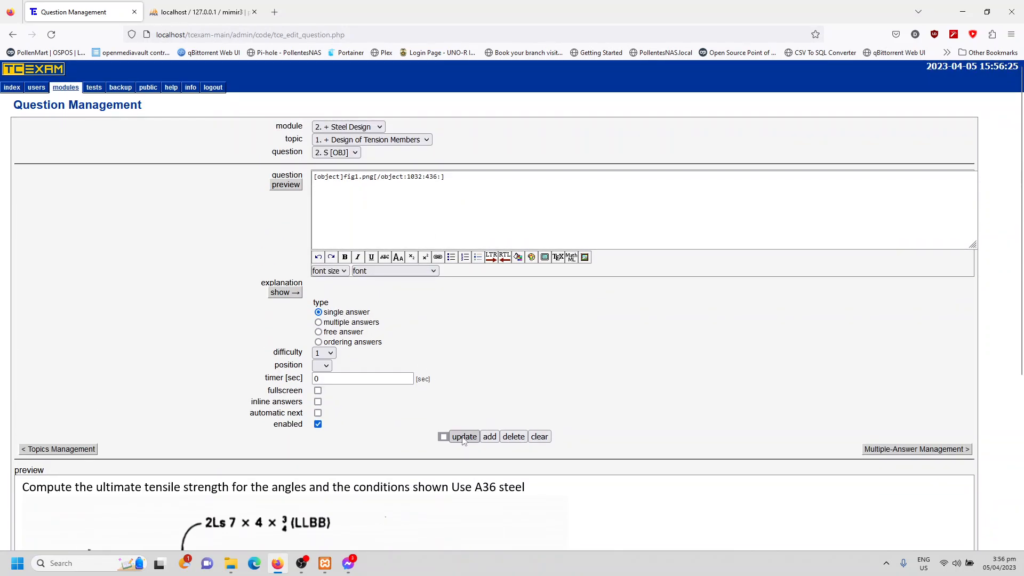
- Start another blank question in the Design of Tension Members topic, ready for text entry
left_click(331, 155)
left_click(323, 187)
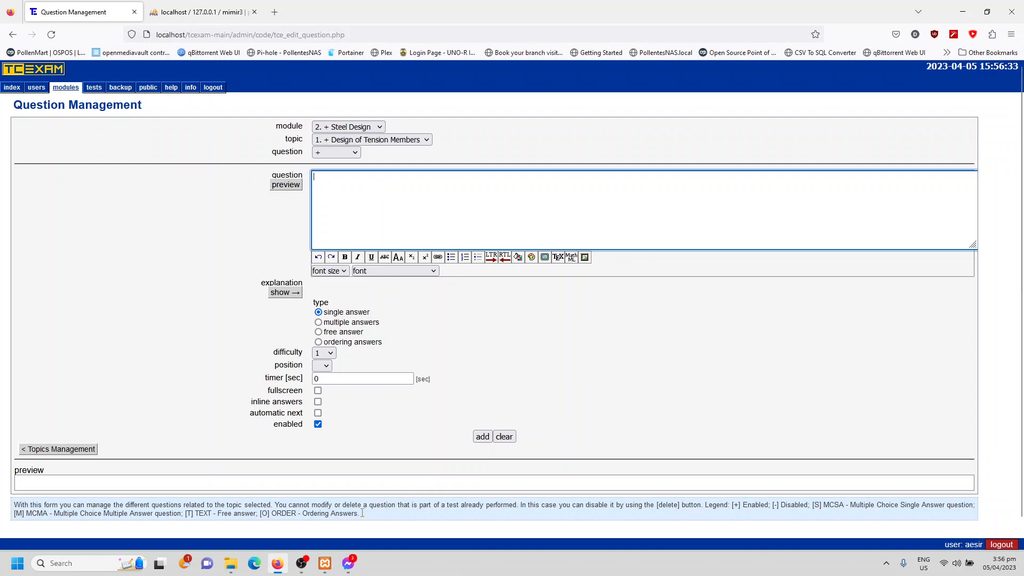
left_click(302, 564)
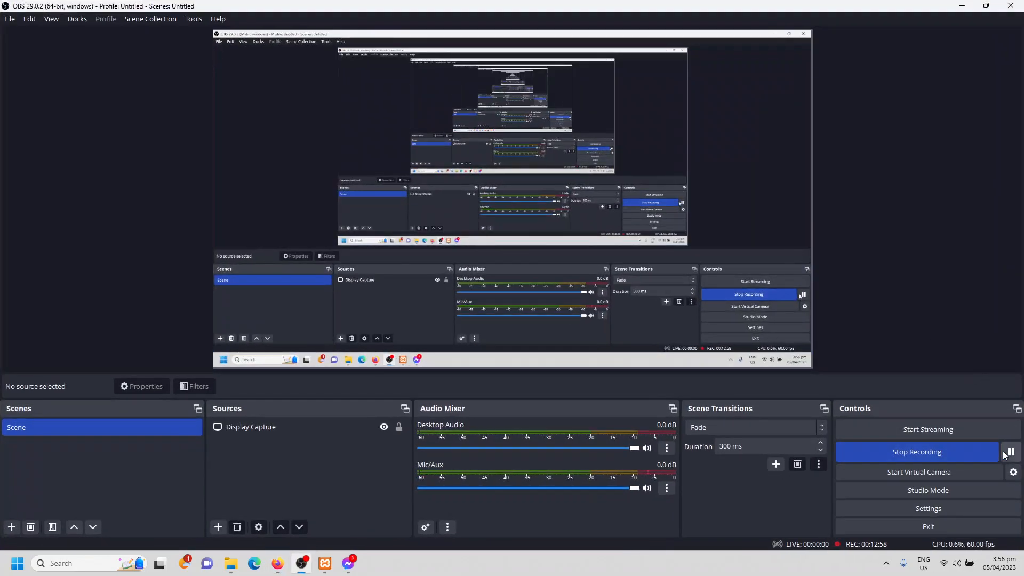
left_click(973, 5)
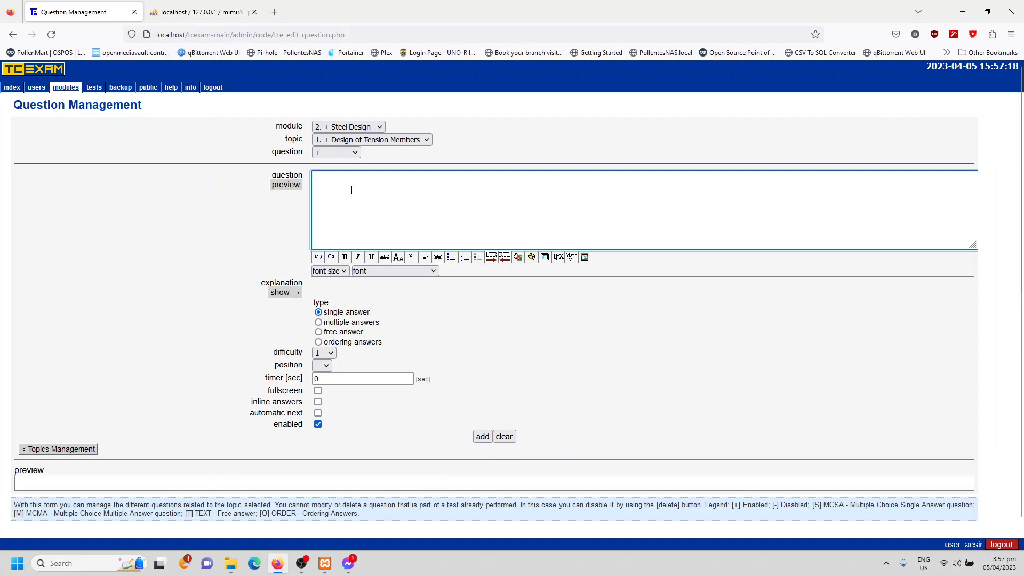
left_click(325, 153)
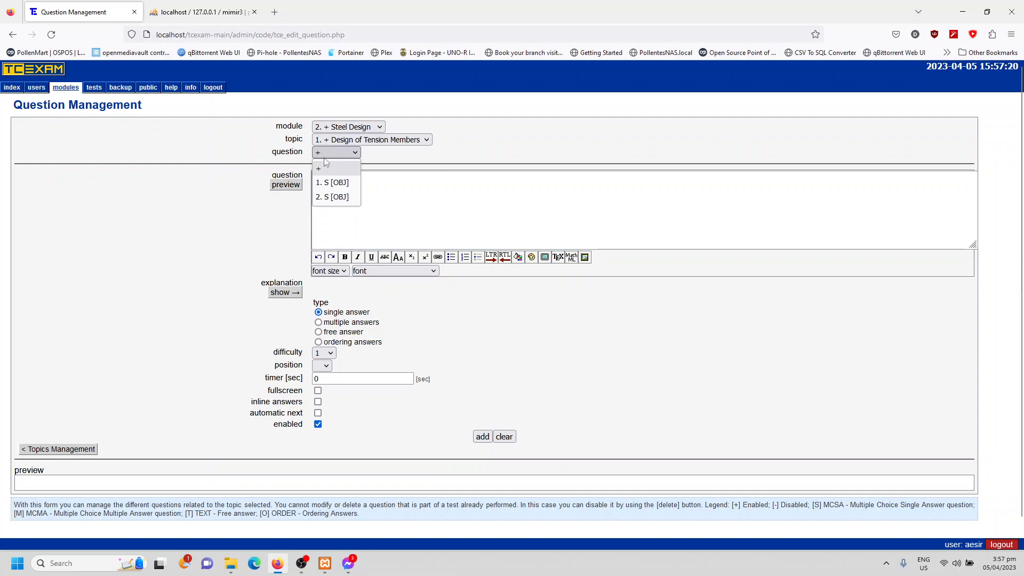
left_click(326, 168)
left_click(374, 181)
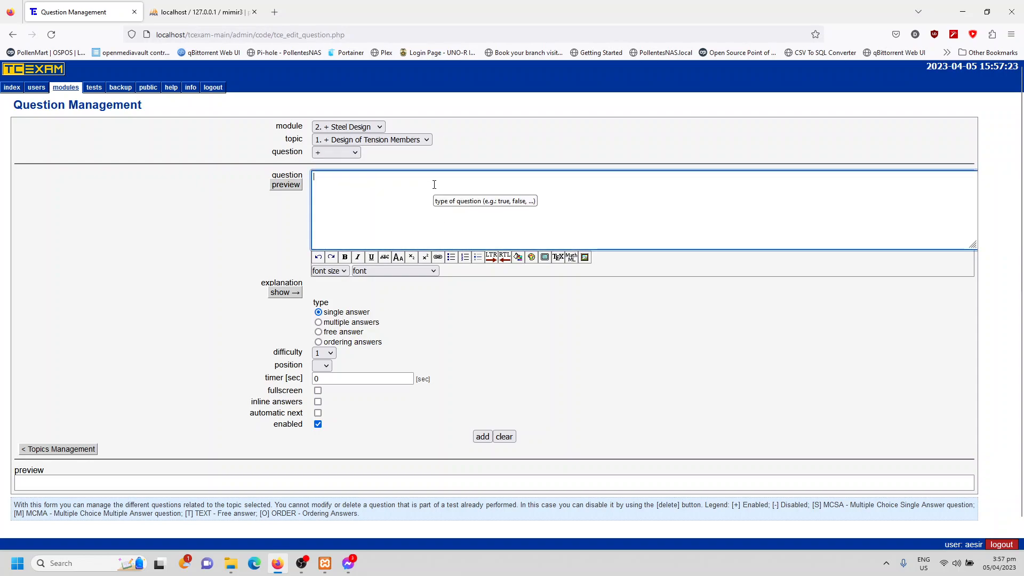
- Add the single-answer question "What code is used for regulating the design of steel structures in the Philippines." and check its preview
type("What")
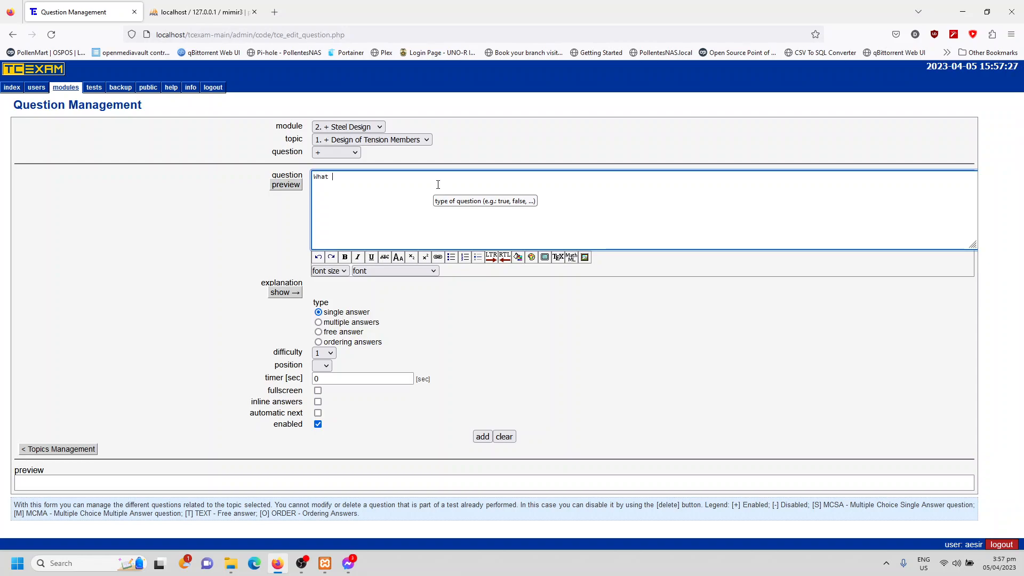
type(" year w")
key("BackSpace")
key("BackSpace")
key("BackSpace")
key("BackSpace")
key("BackSpace")
key("BackSpace")
key("BackSpace")
key("BackSpace")
key("BackSpace")
key("BackSpace")
key("BackSpace")
key("BackSpace")
key("BackSpace")
key("BackSpace")
key("BackSpace")
key("BackSpace")
key("BackSpace")
key("BackSpace")
key("BackSpace")
key("BackSpace")
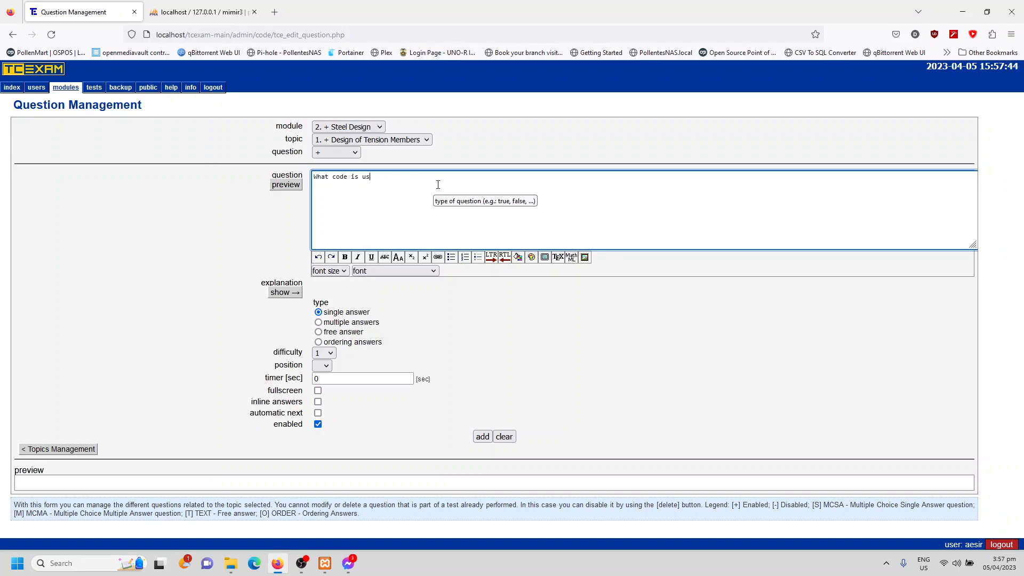
type("What code is used for regulating the design of steel structures in the")
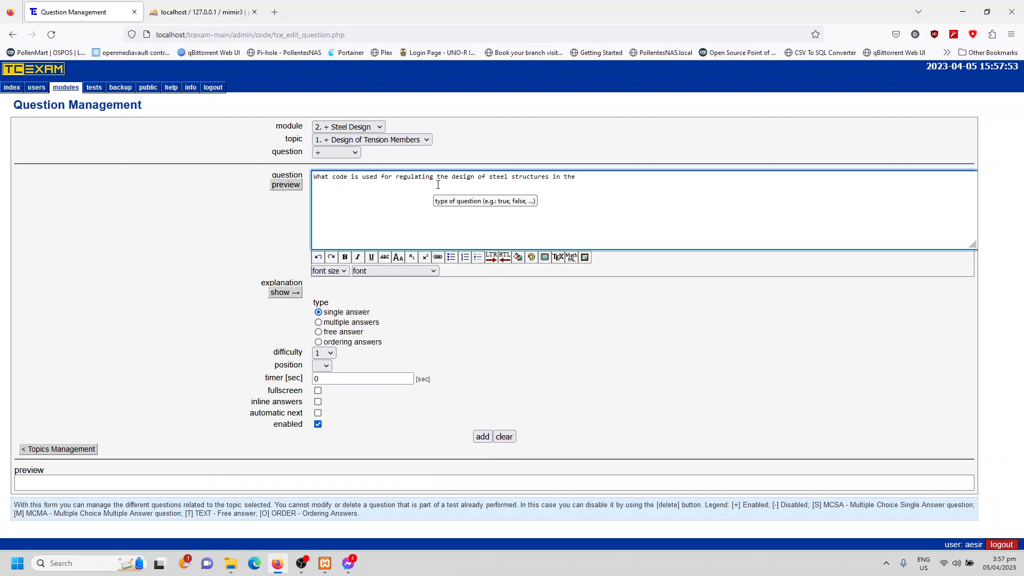
type("ppines.")
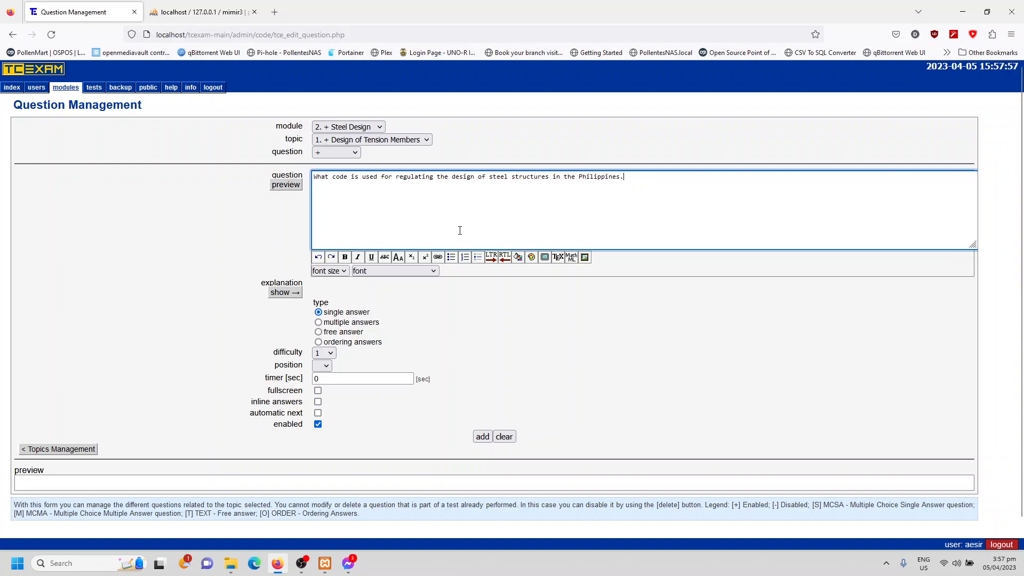
left_click(481, 436)
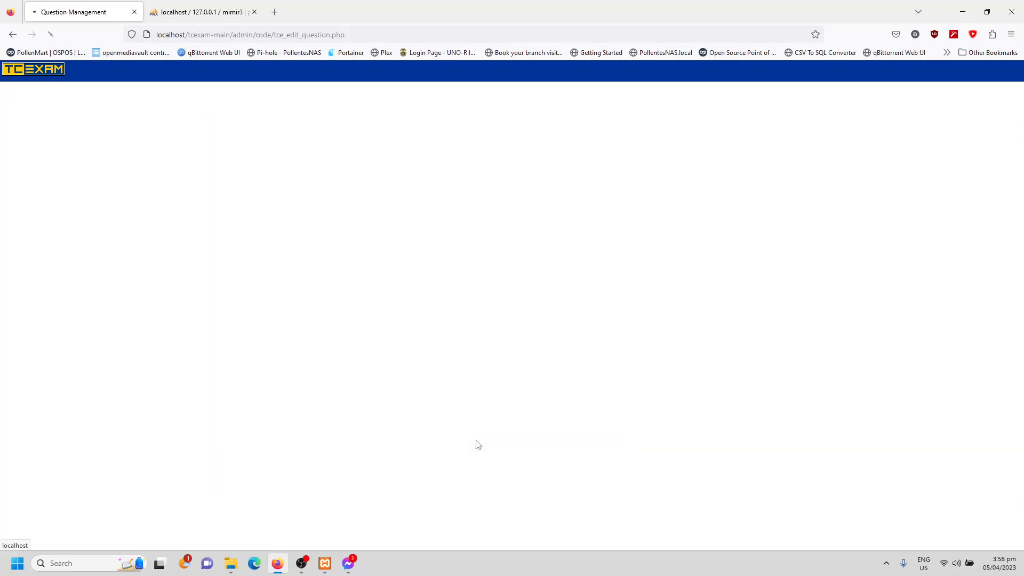
scroll(78, 466, "down", 1)
left_click_drag(25, 455, 361, 462)
left_click(362, 462)
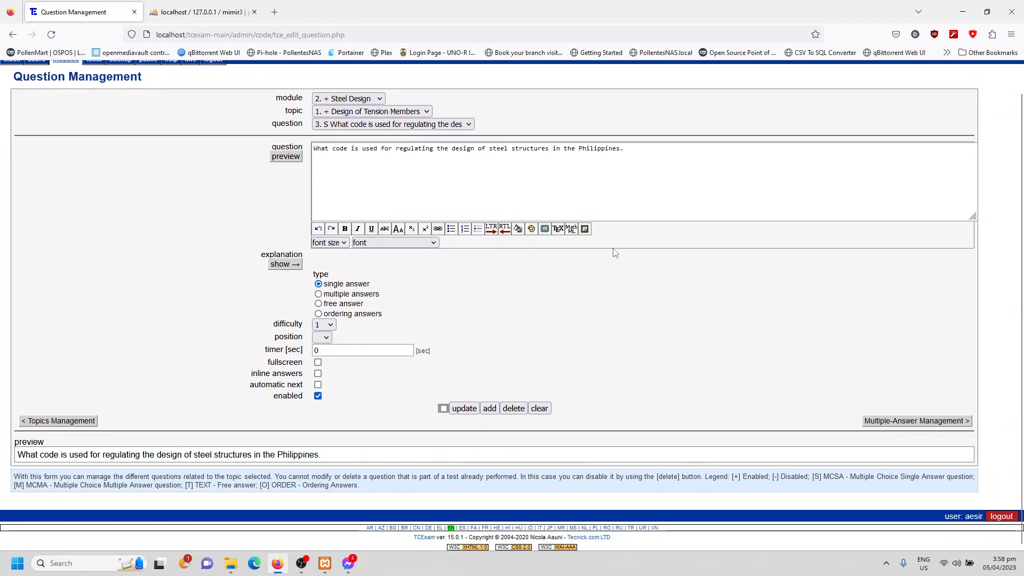
scroll(613, 248, "up", 1)
- Go through the topic's three questions, return to question 1 with 4.png, and open its Multiple-Answer Management page
left_click(352, 153)
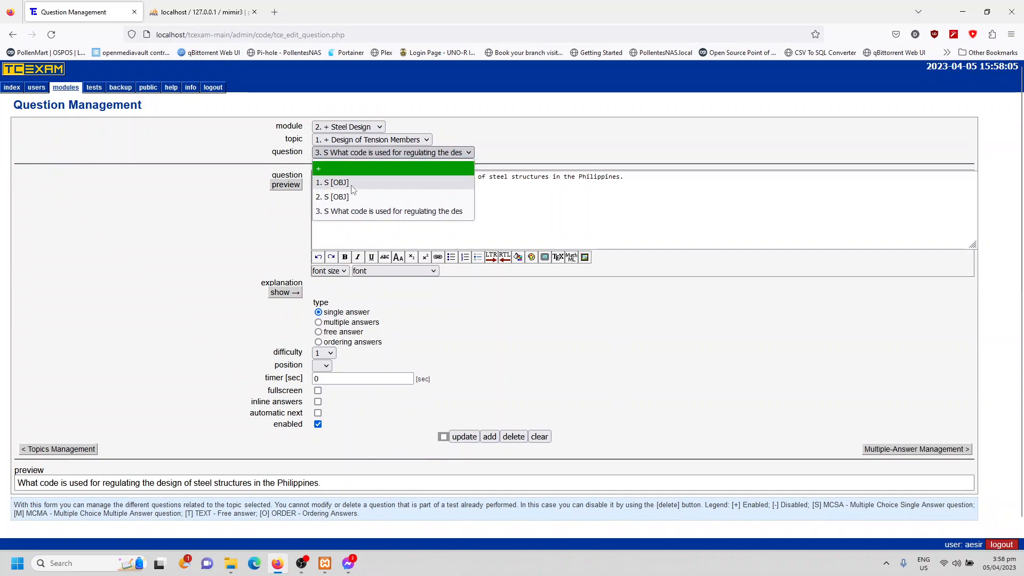
left_click(352, 187)
left_click(364, 153)
left_click(358, 196)
left_click(375, 153)
left_click(368, 212)
left_click(365, 154)
left_click(364, 180)
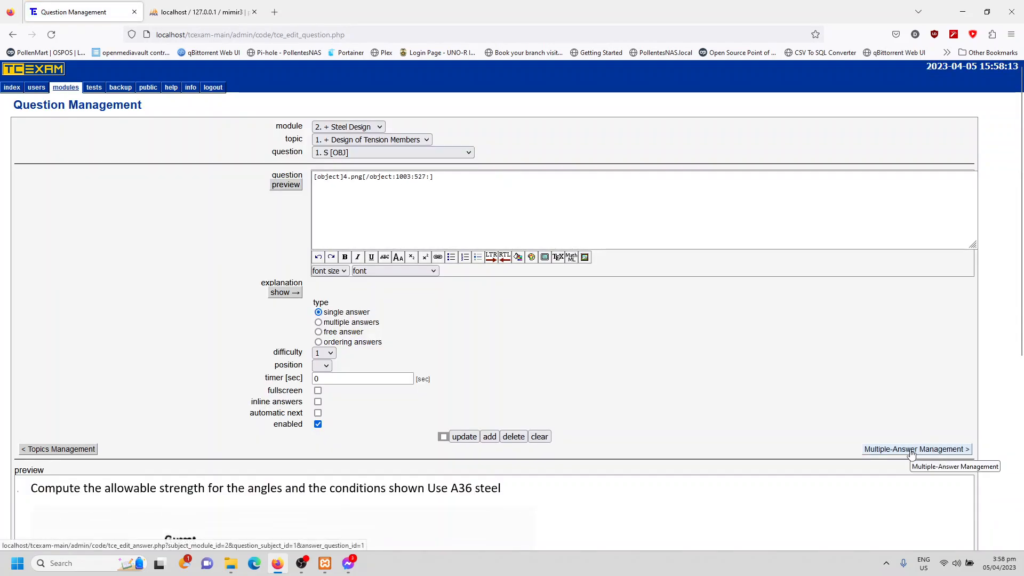
left_click(911, 451)
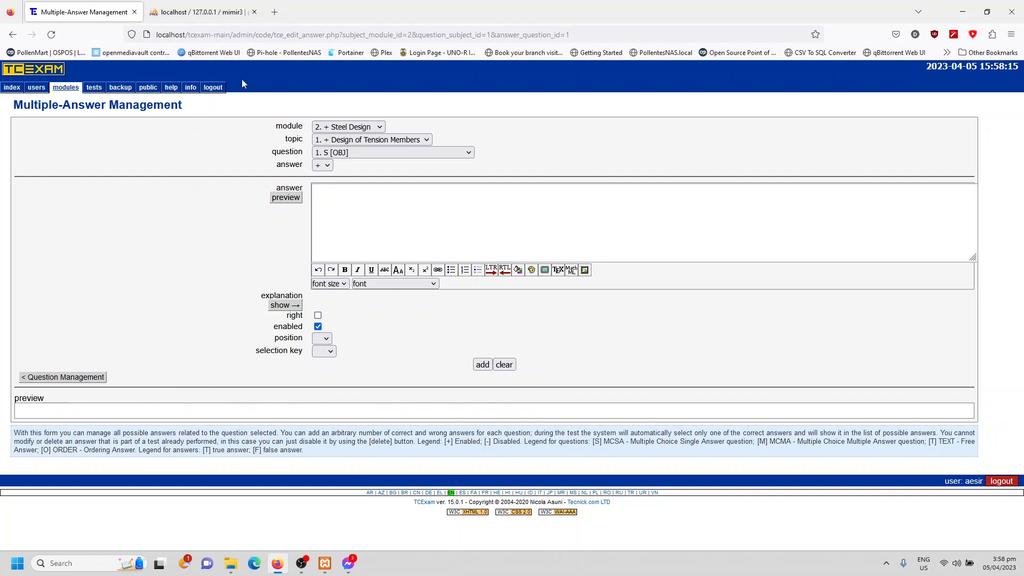
- Open the About TCExam information page in a separate browser tab, keeping Multiple-Answer Management open for question 1
left_click(191, 87)
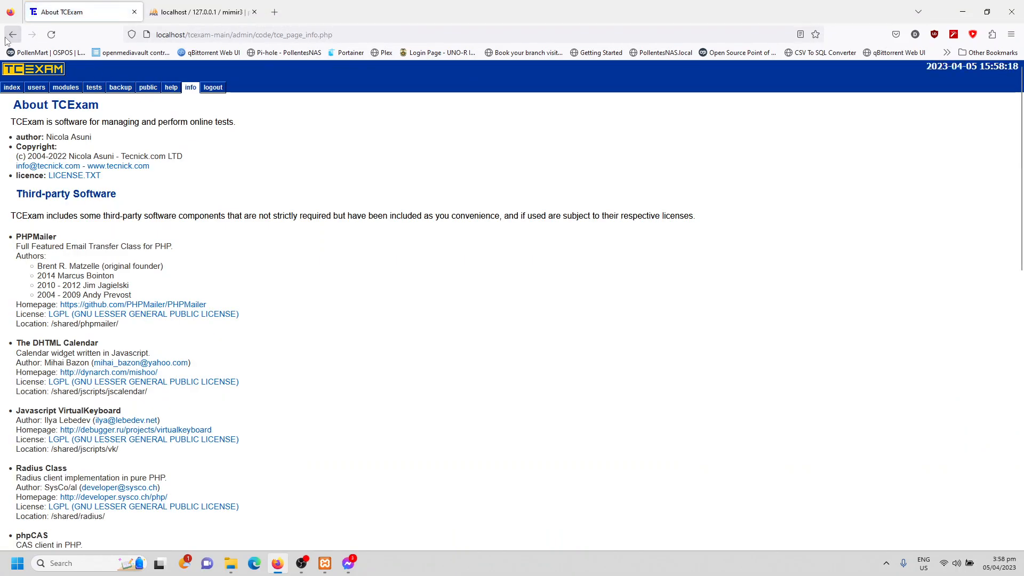
left_click(7, 39)
middle_click(193, 87)
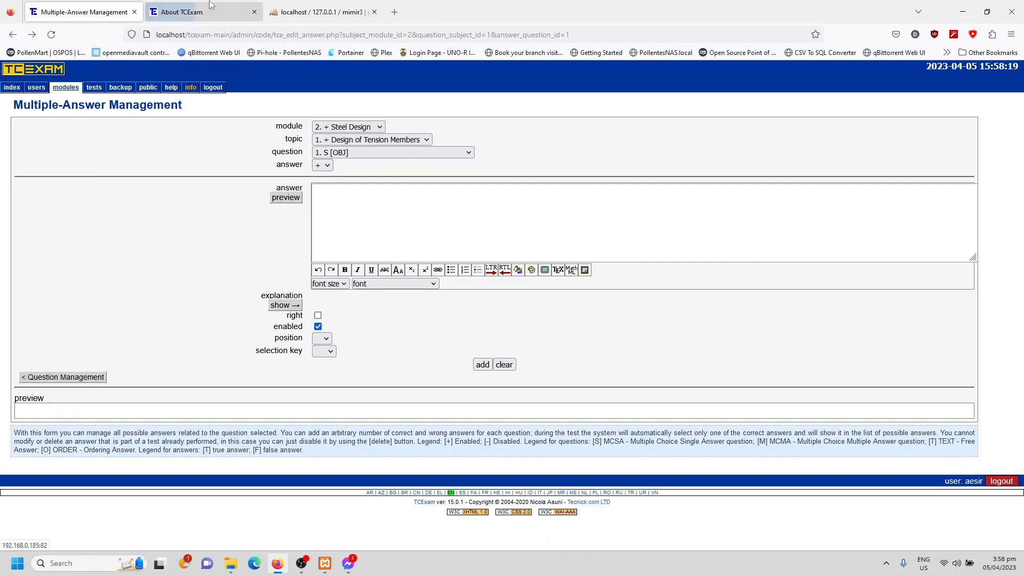
- Go from the About TCExam page through the Tecnick.com software listing to the Question Types page in the TCExam online documentation
left_click(216, 7)
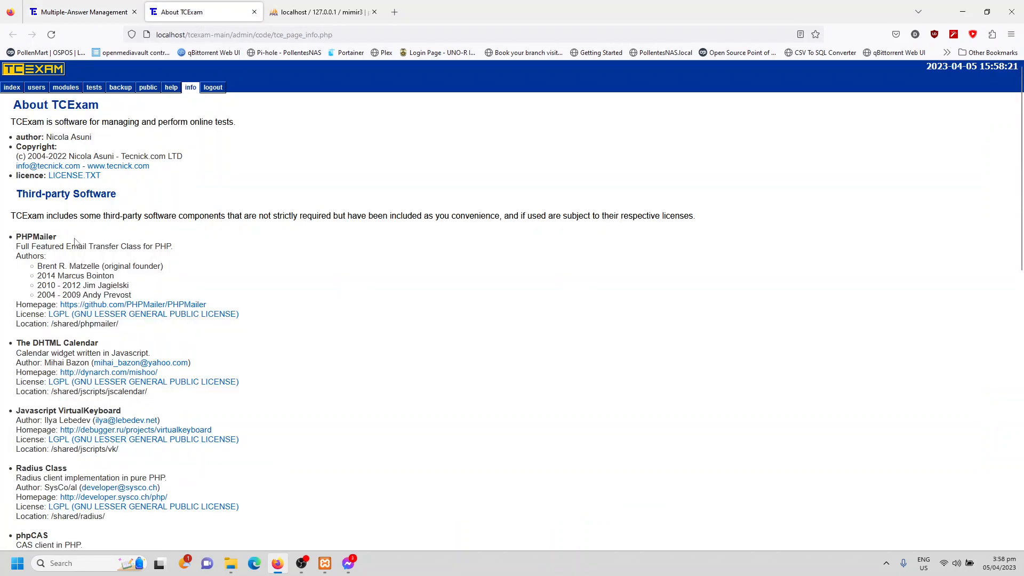
left_click(109, 168)
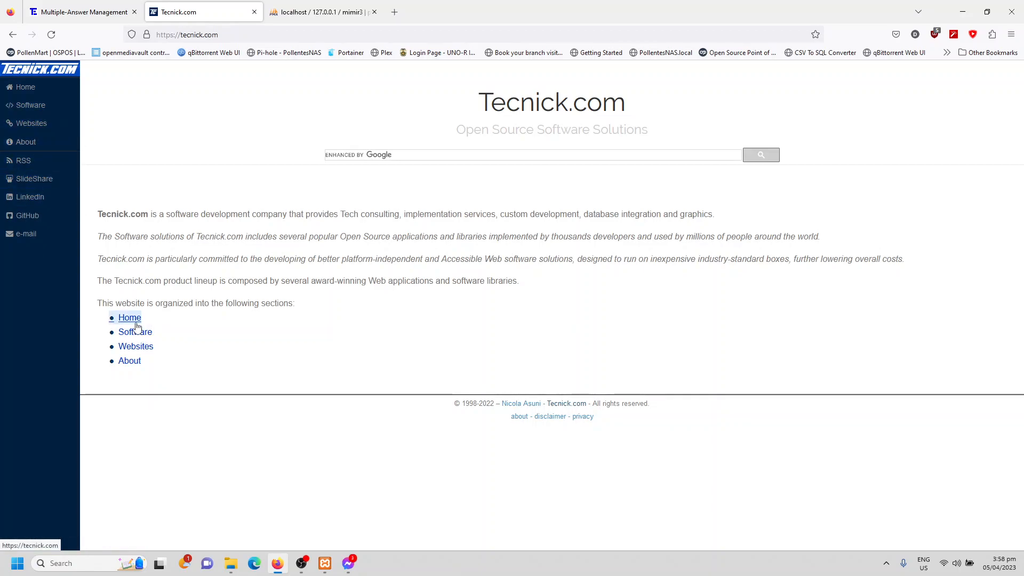
left_click(127, 339)
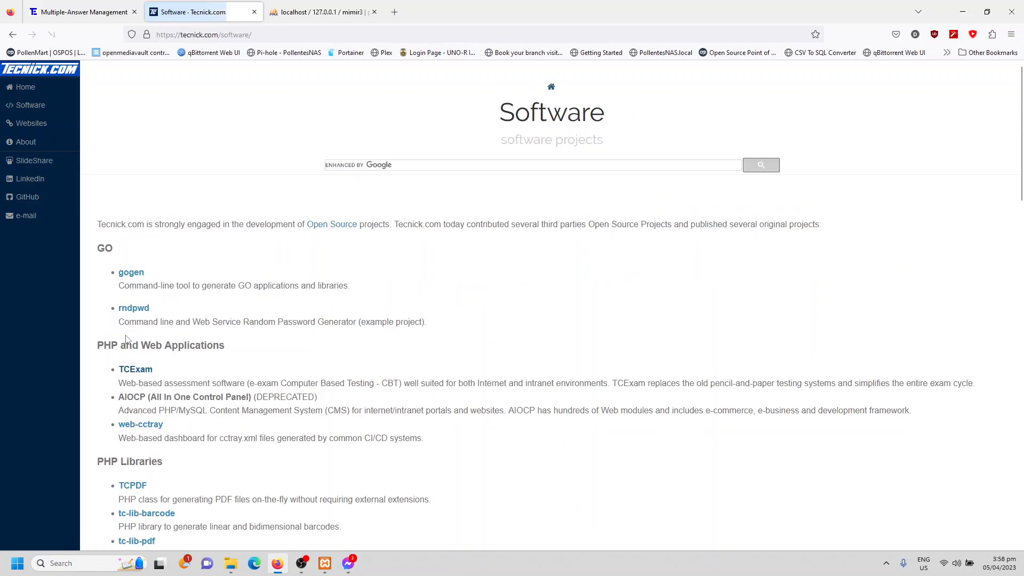
scroll(160, 309, "down", 3)
left_click(135, 280)
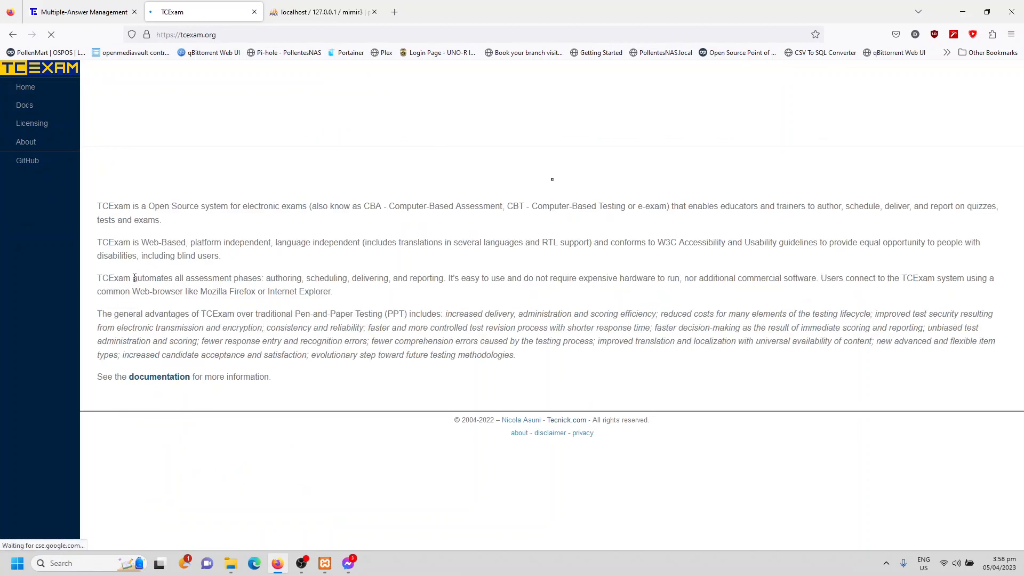
left_click(31, 106)
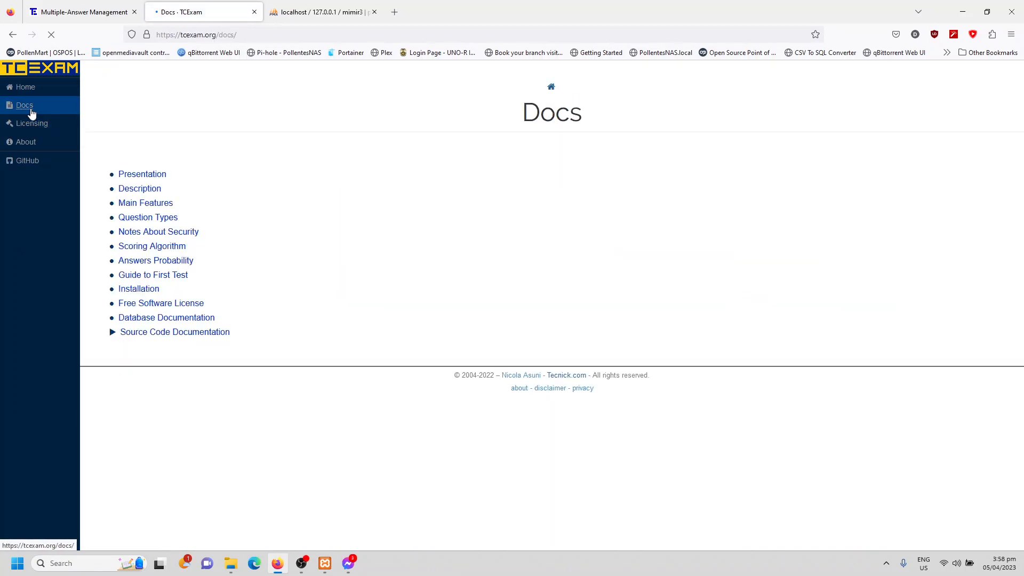
left_click(145, 235)
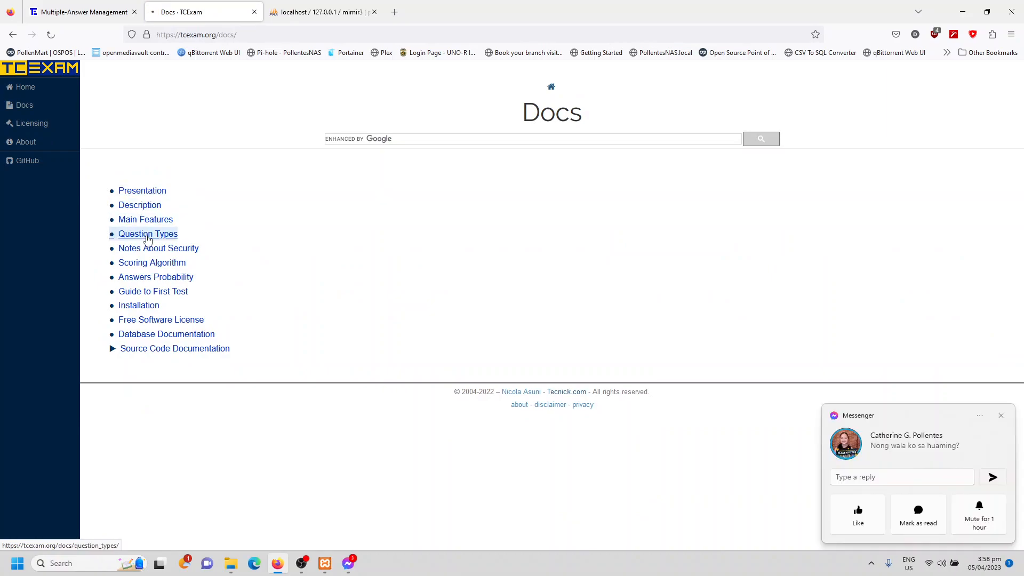
- Read the descriptions of the supported question types, especially the TEXT type, and dismiss the Messenger notifications that interrupt
scroll(344, 248, "down", 3)
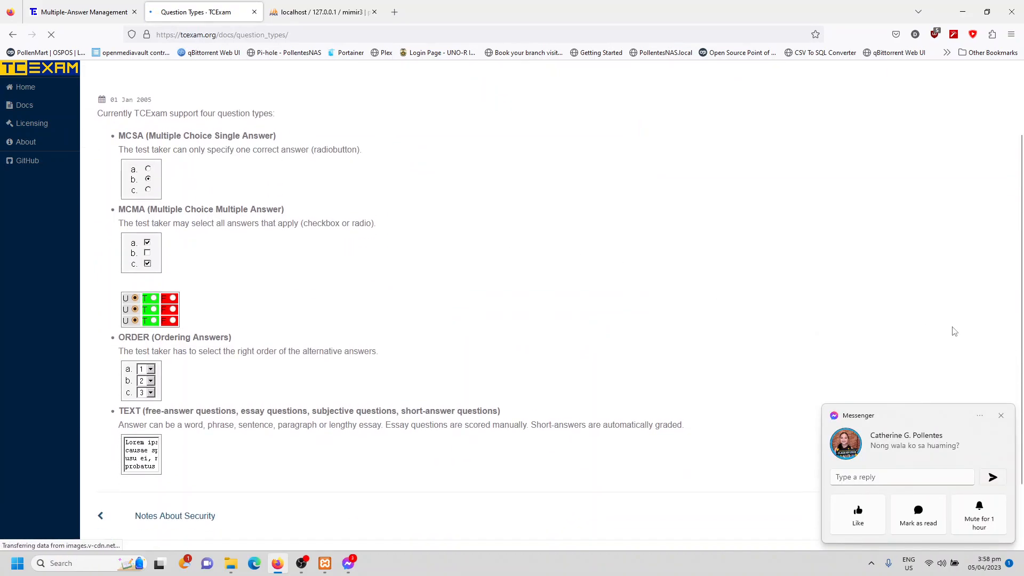
left_click(1001, 416)
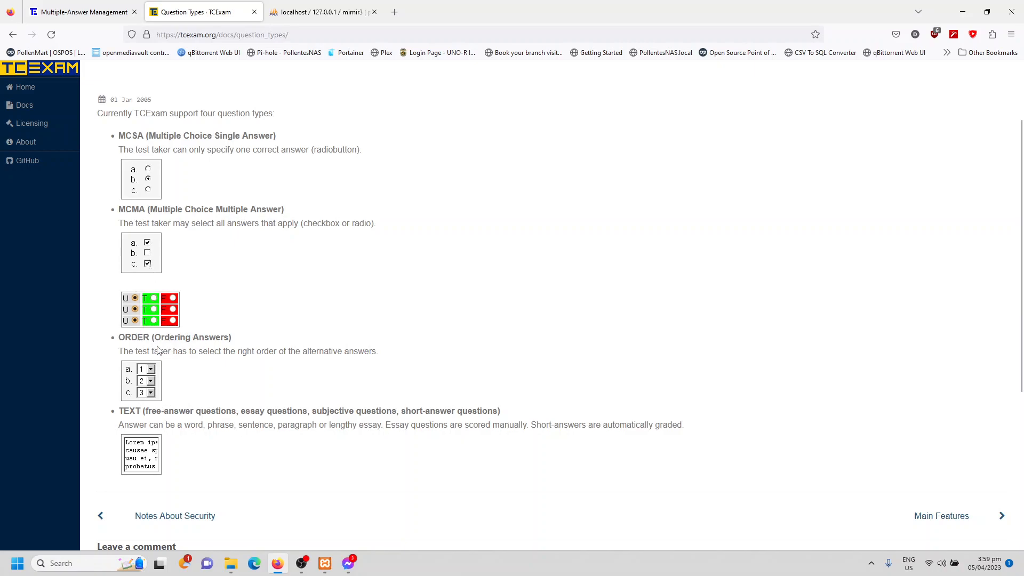
scroll(151, 374, "down", 1)
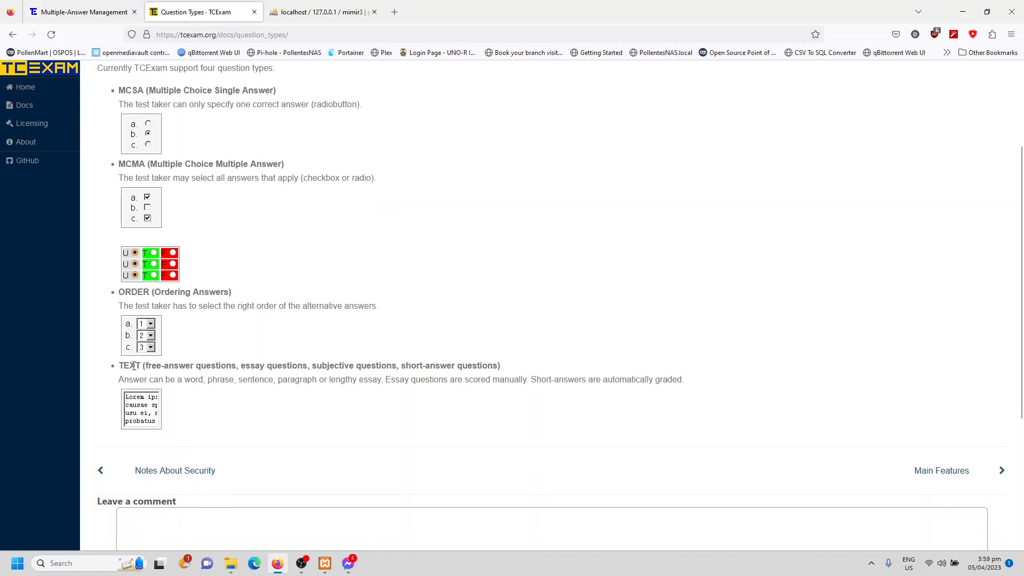
left_click_drag(129, 367, 194, 369)
left_click(194, 381)
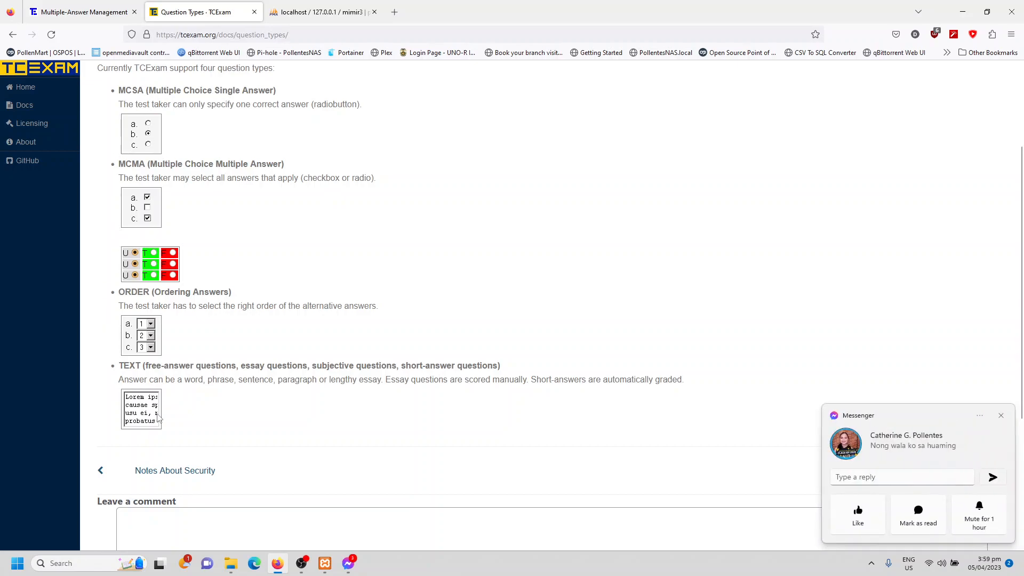
left_click(1002, 415)
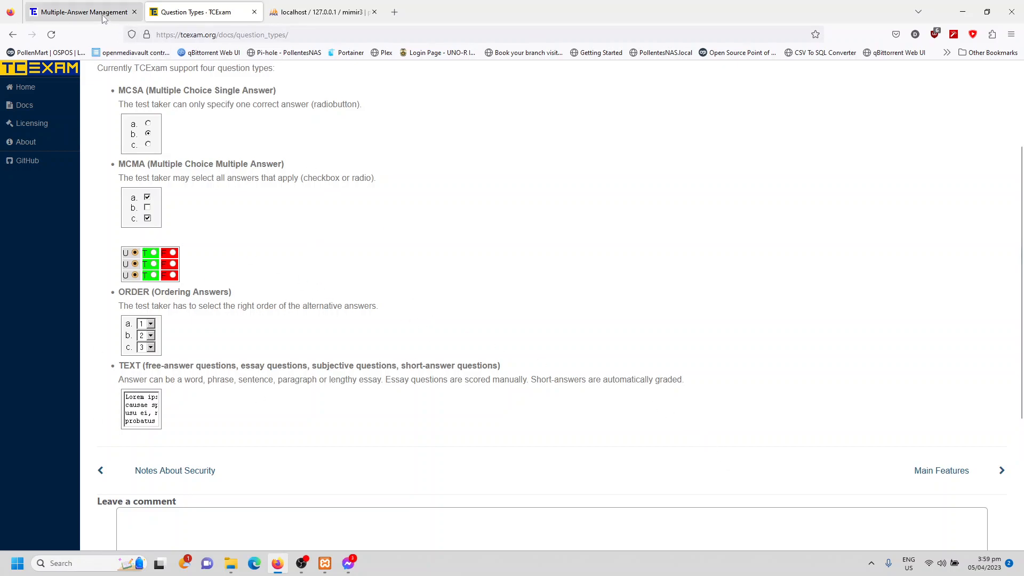
- Return to Multiple-Answer Management and look over the list of questions in Design of Tension Members, keeping question 1 selected
left_click(83, 5)
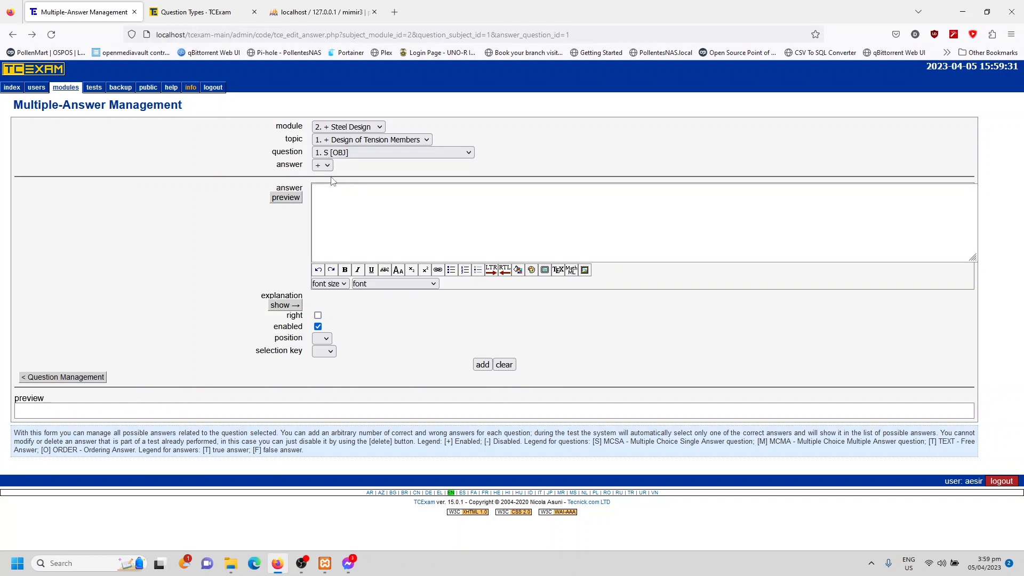
left_click_drag(27, 105, 133, 105)
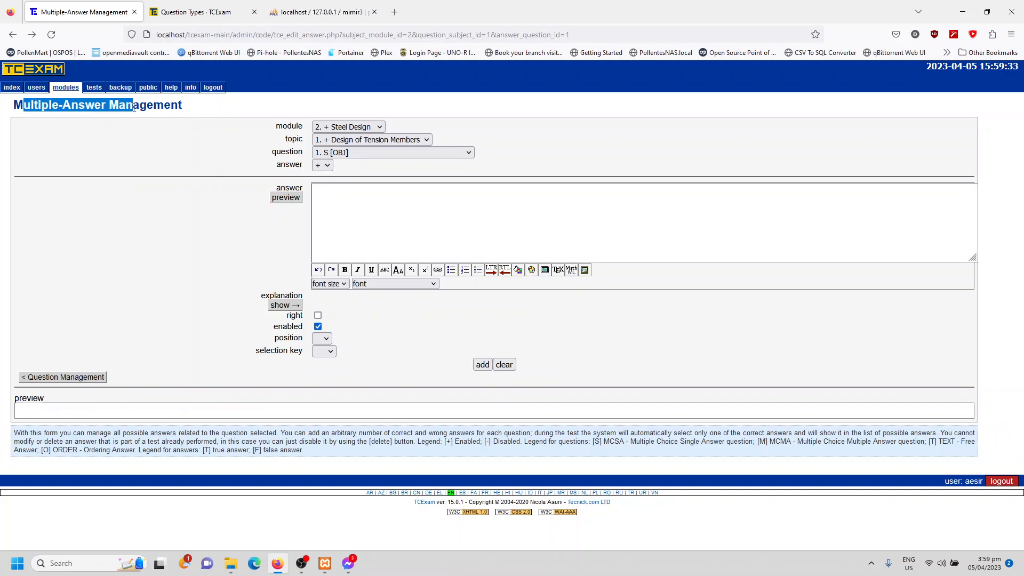
left_click(349, 153)
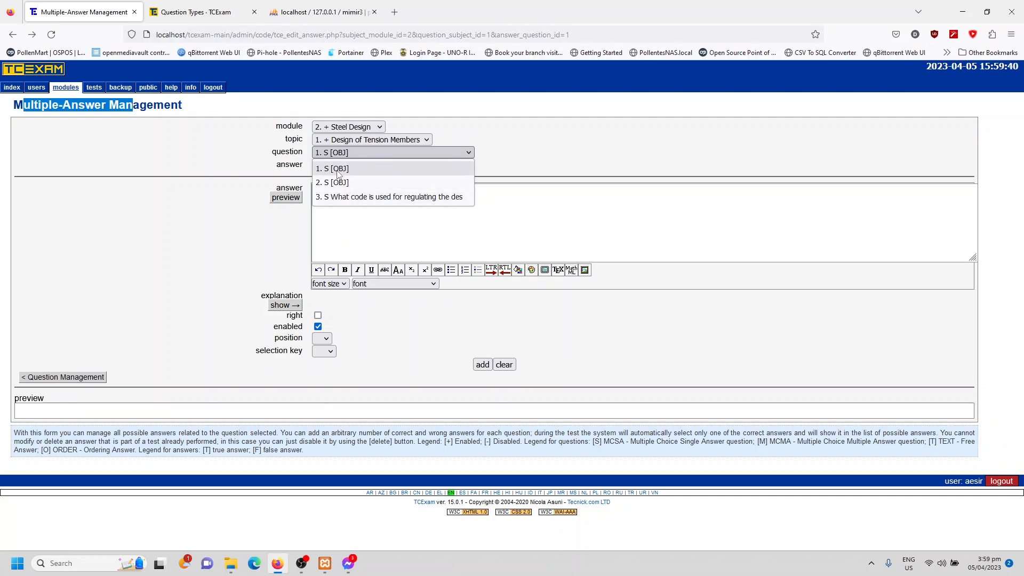
left_click(337, 170)
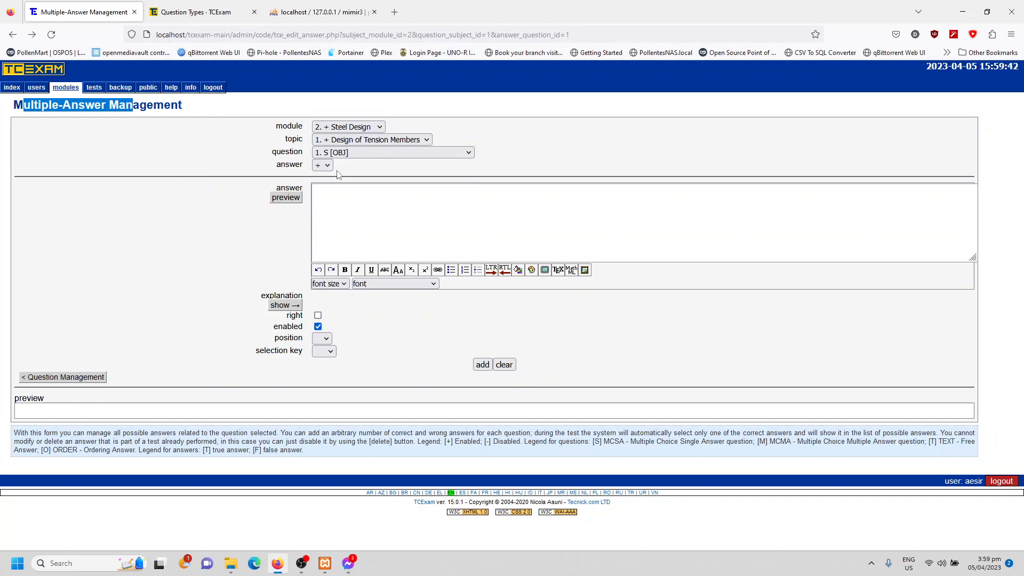
left_click(348, 159)
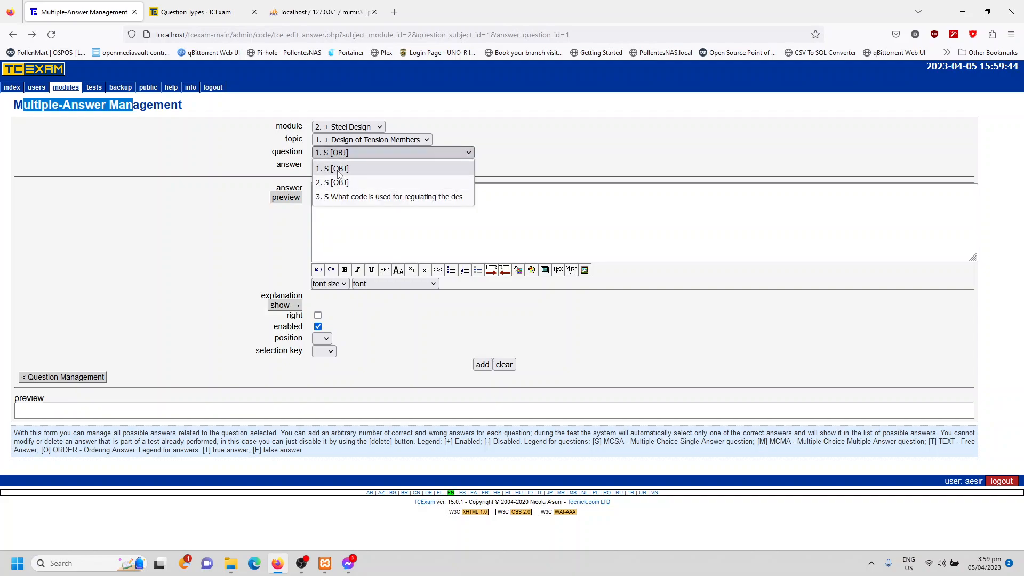
left_click(340, 171)
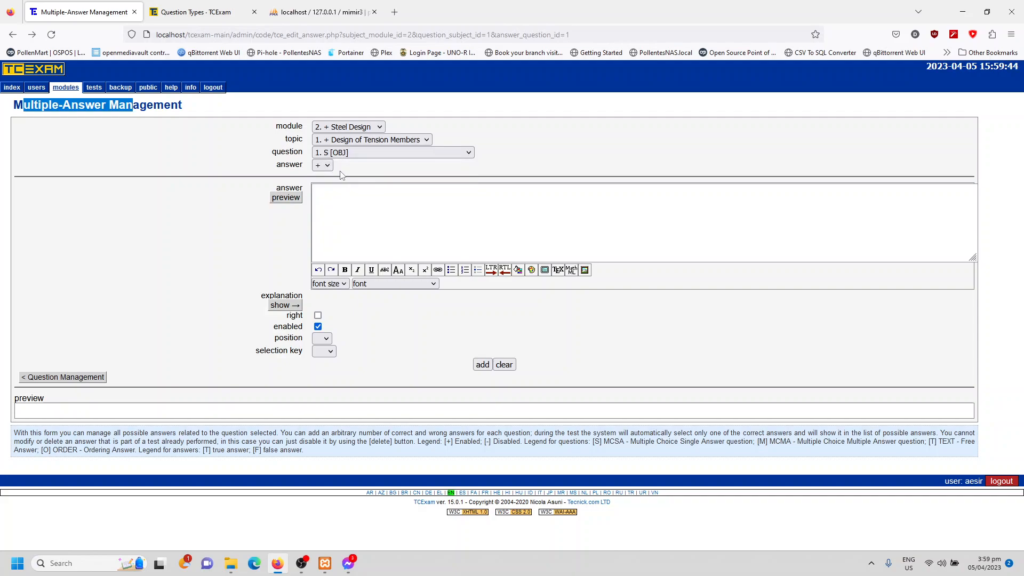
- Switch the answer form to question 2, and then to question 3 about the code regulating steel design
left_click(369, 154)
left_click(369, 178)
left_click(369, 153)
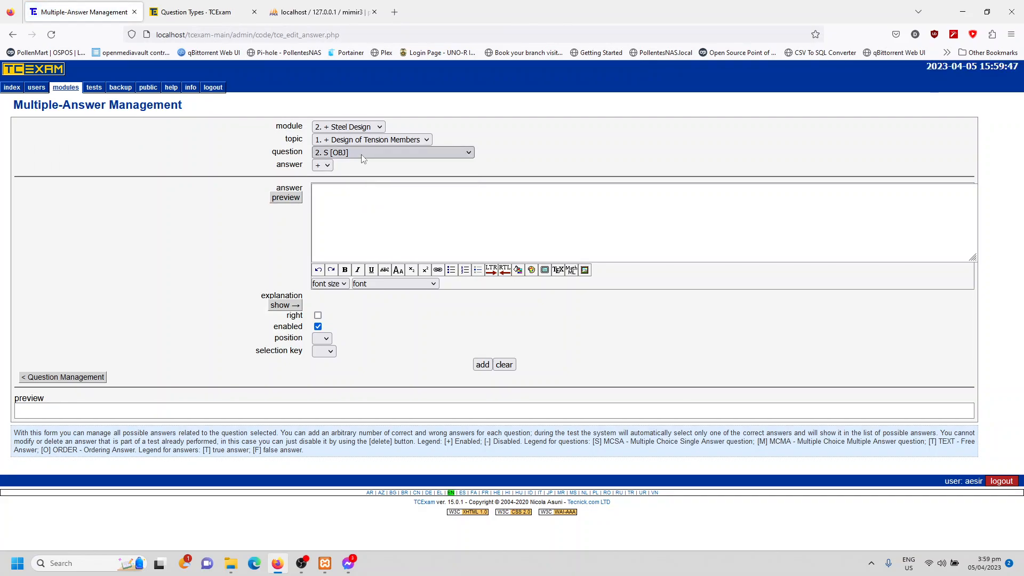
left_click(358, 193)
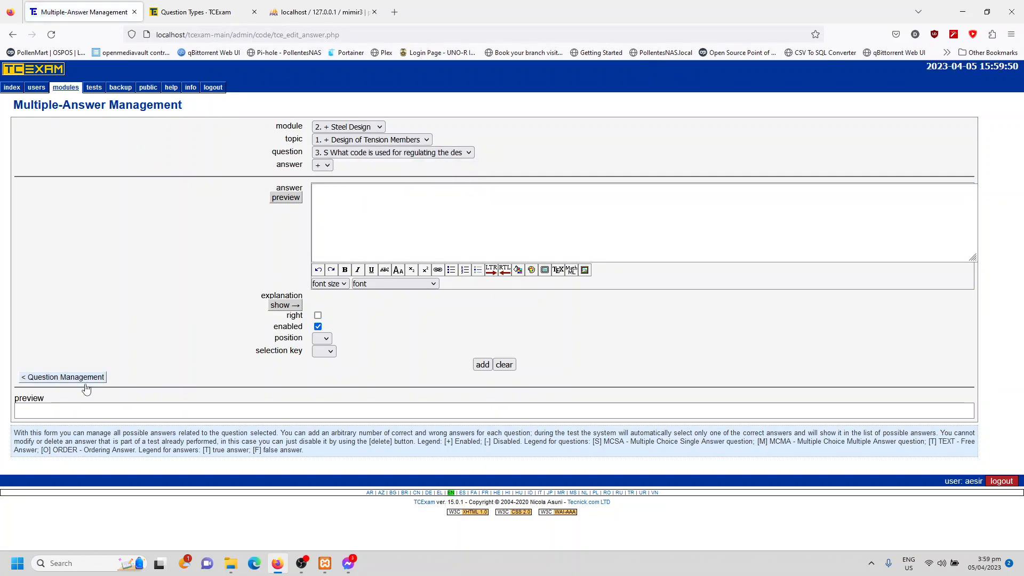